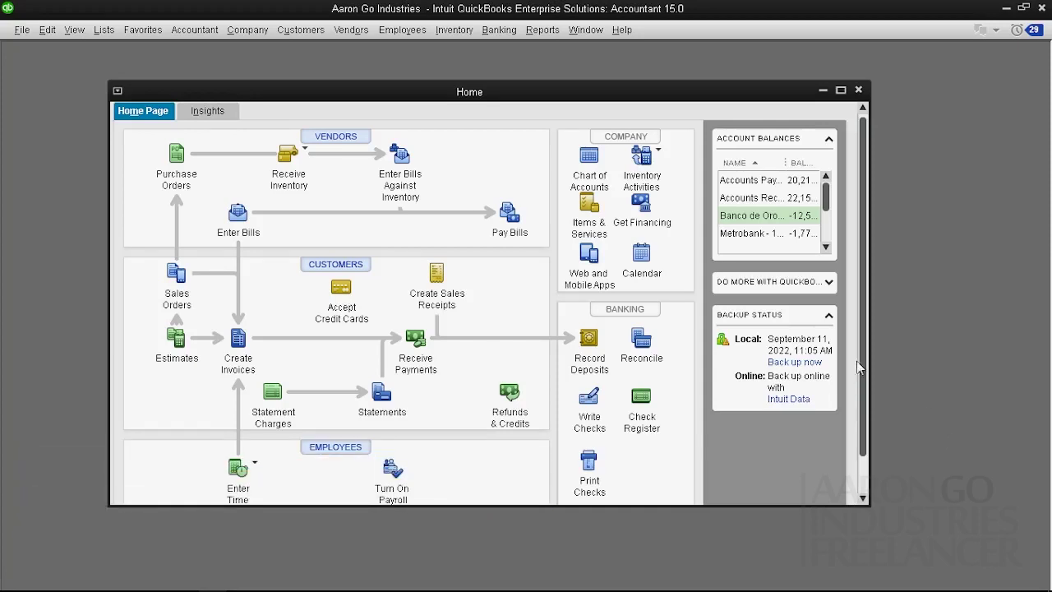
# Open the U/M Set List and inspect the Dozen to 12 set: Dozen (Doz) equals 12 pieces.
pyautogui.click(105, 34)
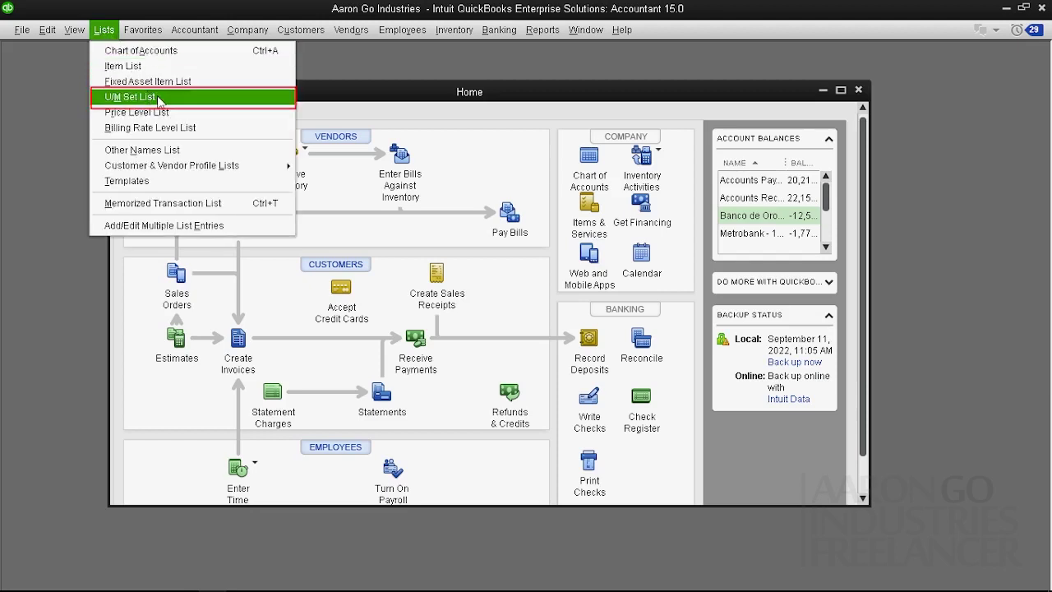
pyautogui.click(159, 99)
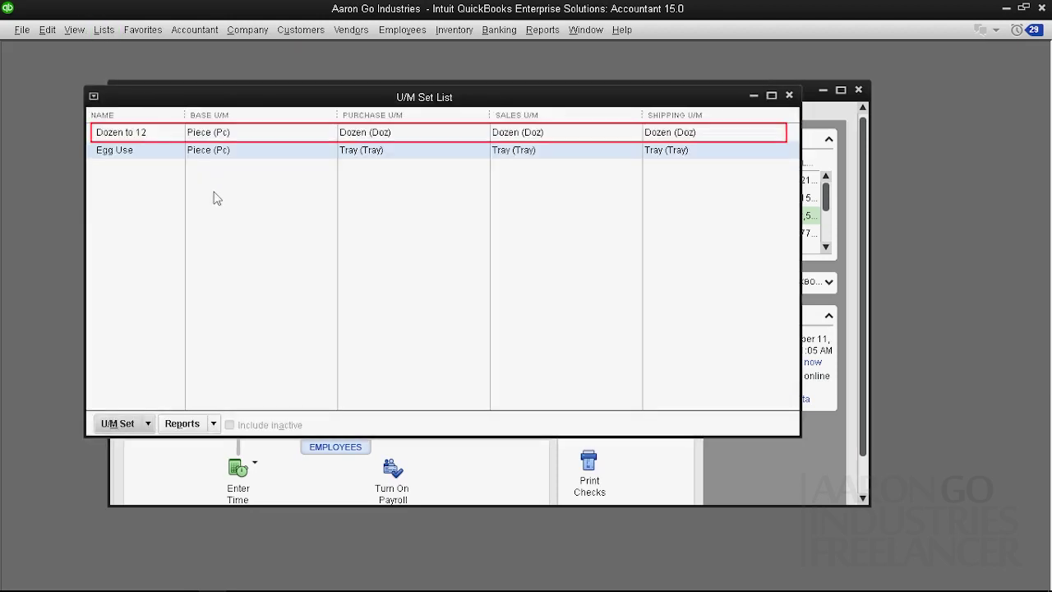
pyautogui.click(220, 137)
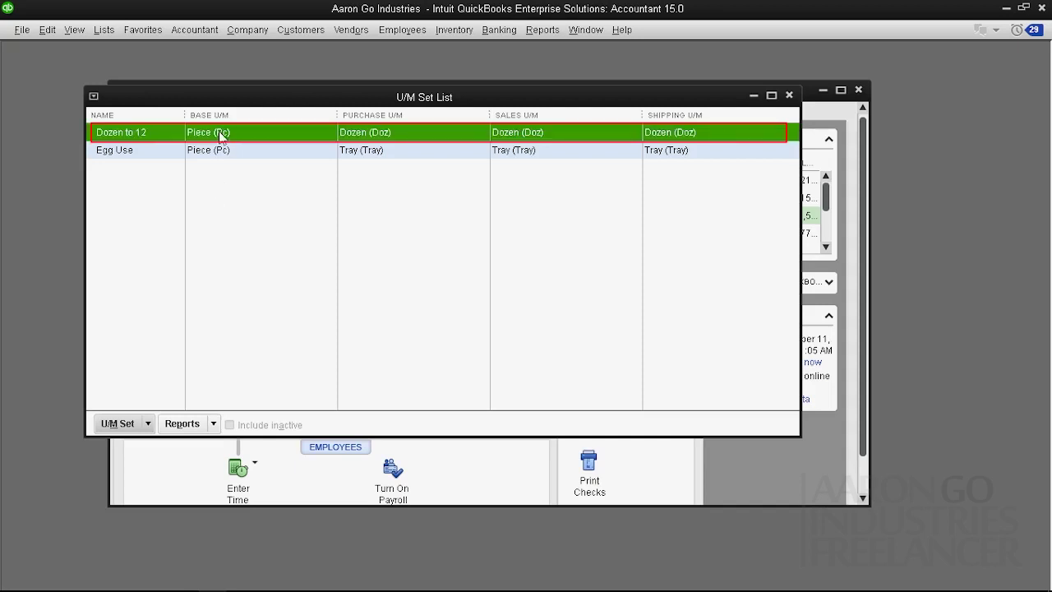
pyautogui.rightClick(221, 134)
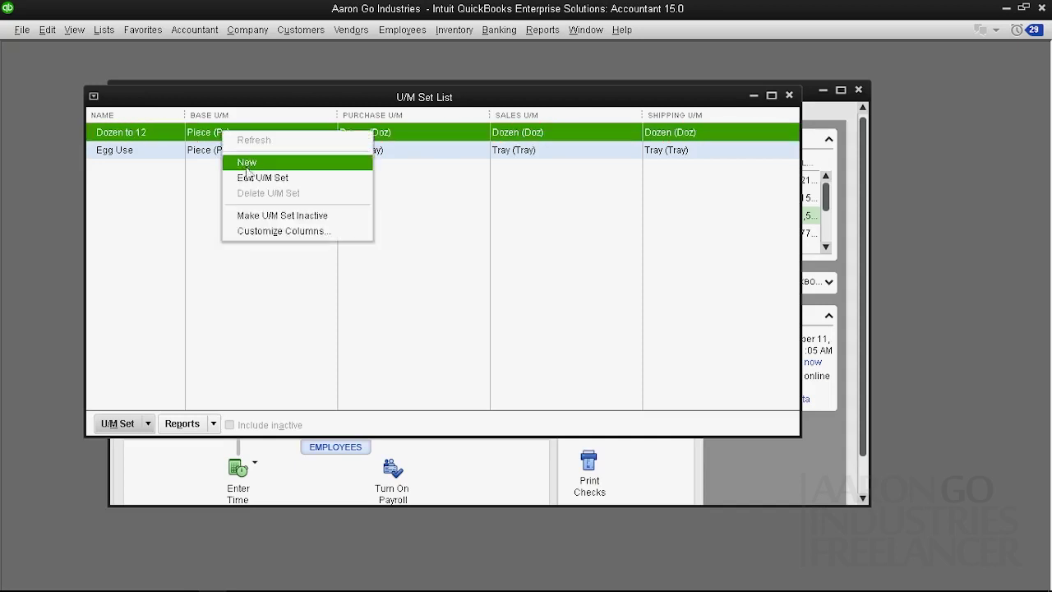
pyautogui.click(249, 178)
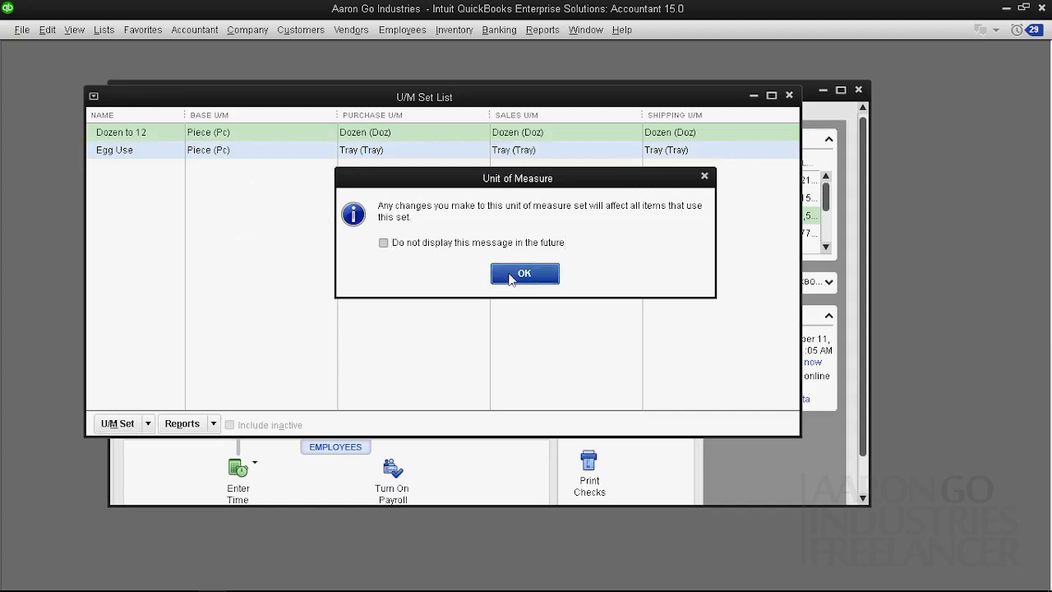
pyautogui.click(509, 275)
pyautogui.click(411, 299)
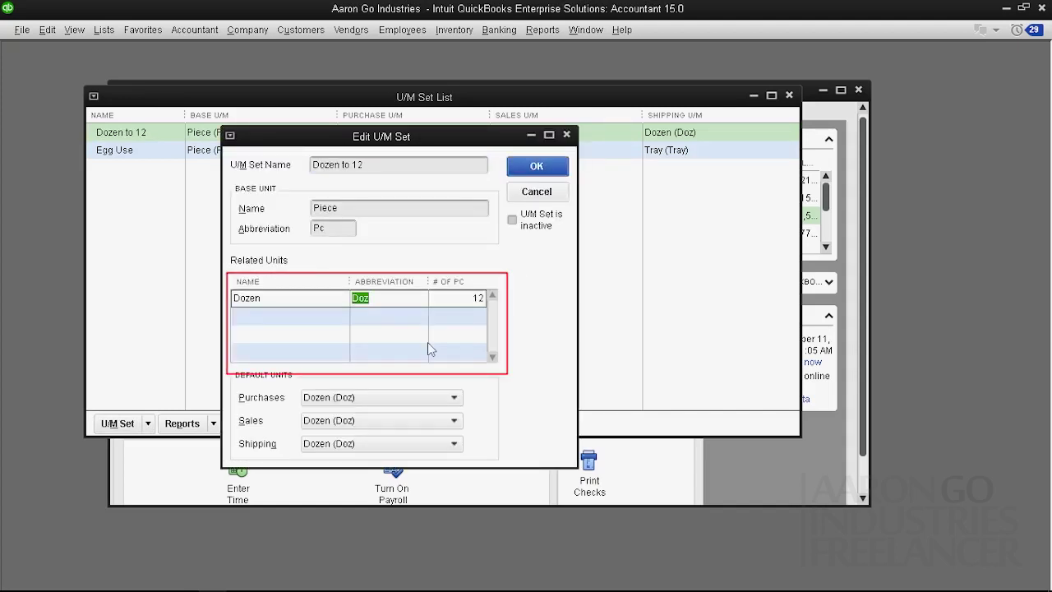
pyautogui.click(461, 301)
pyautogui.click(536, 196)
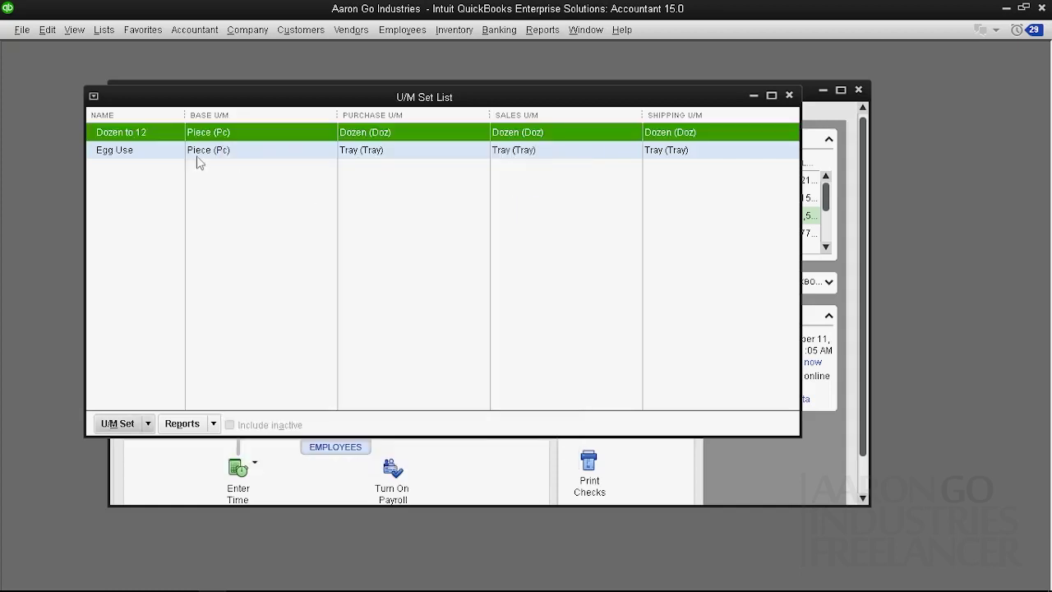
pyautogui.click(160, 156)
pyautogui.rightClick(160, 159)
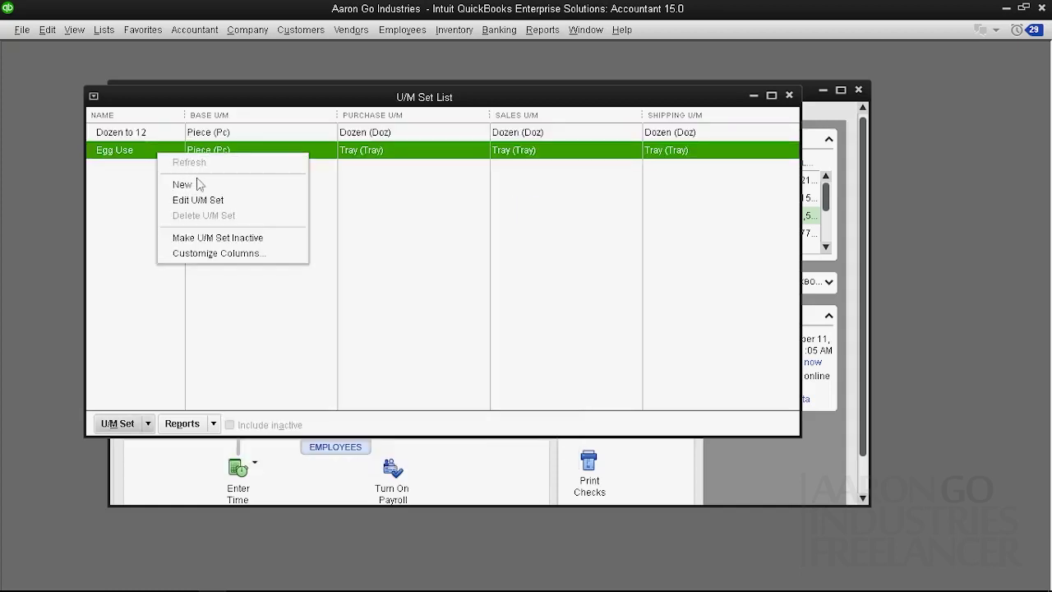
pyautogui.click(207, 202)
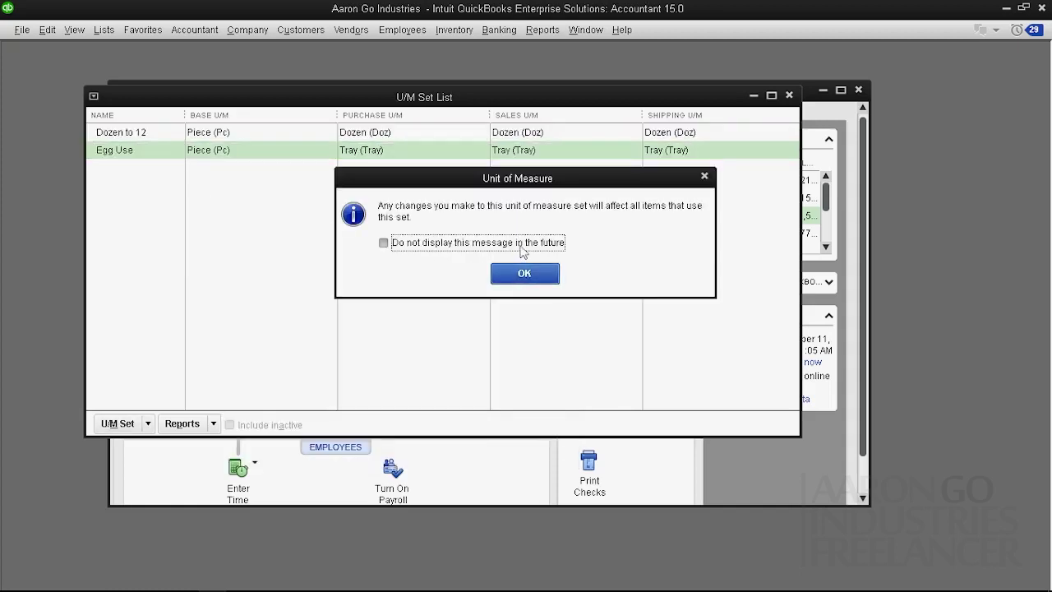
pyautogui.click(507, 277)
pyautogui.click(386, 334)
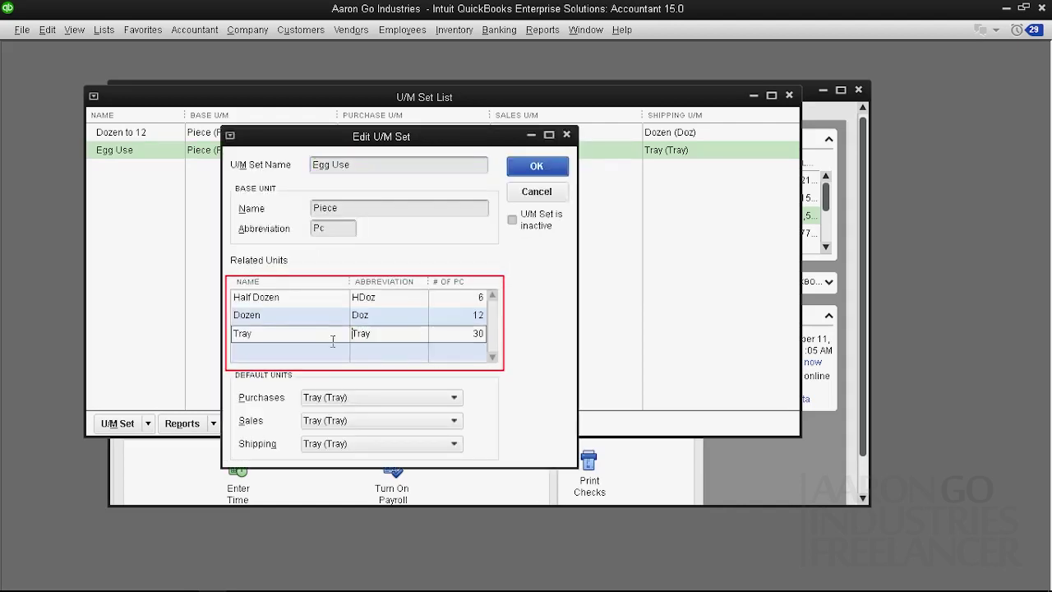
pyautogui.click(383, 317)
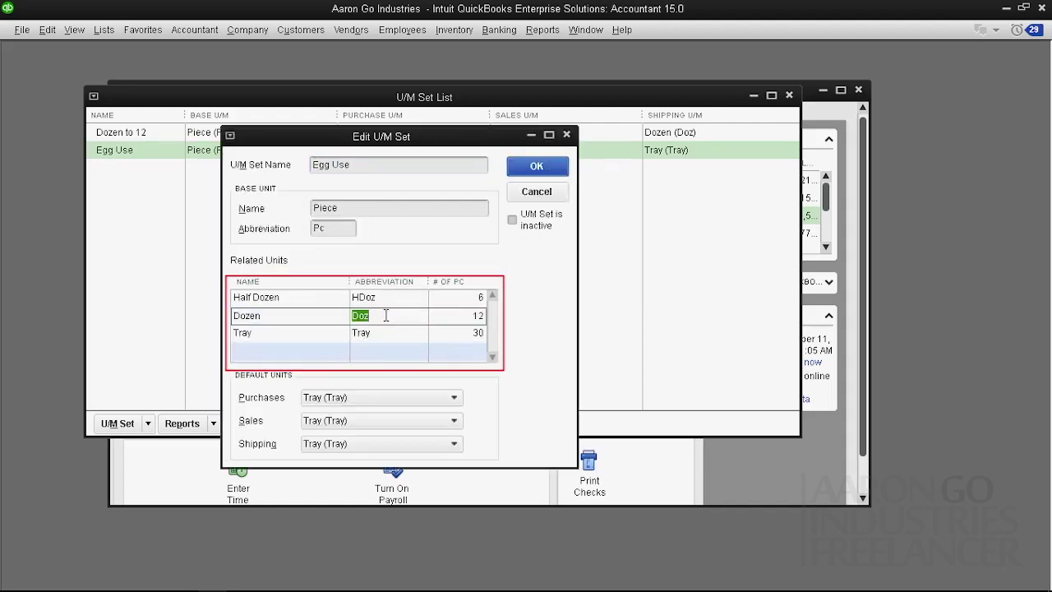
pyautogui.click(397, 297)
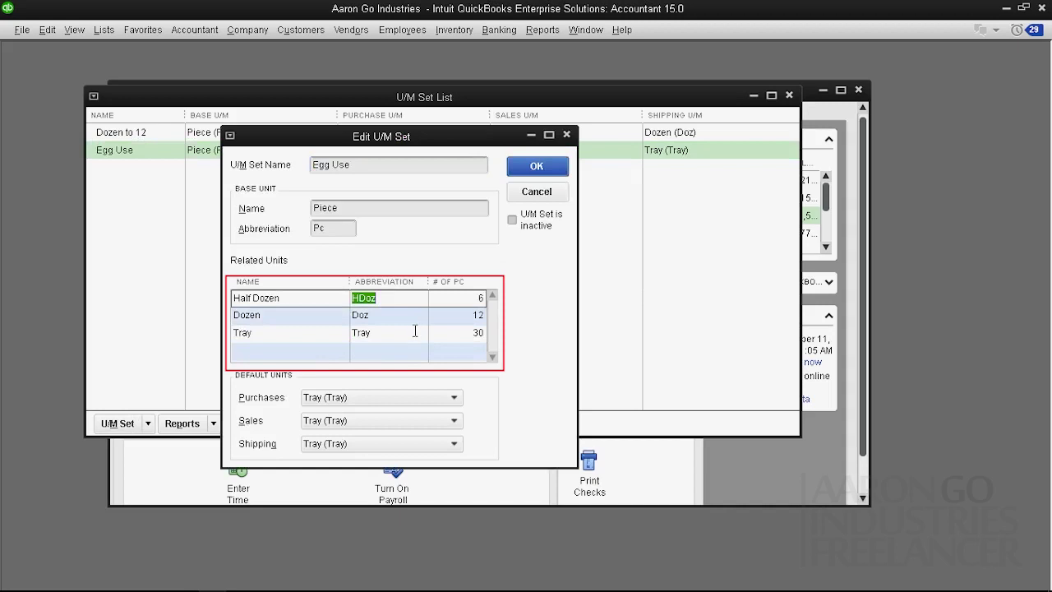
pyautogui.click(471, 301)
pyautogui.click(481, 316)
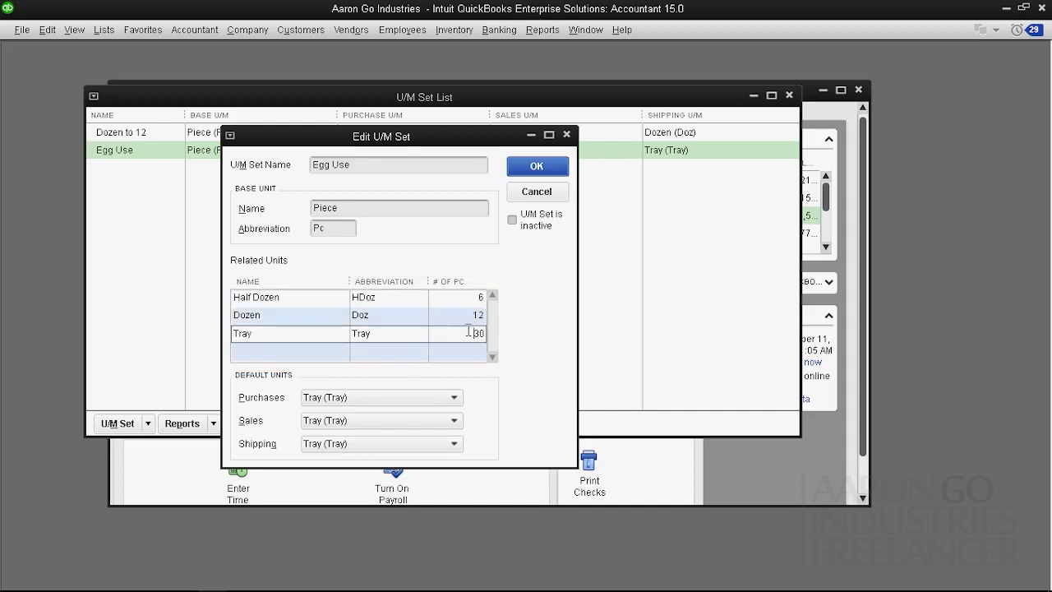
pyautogui.click(467, 332)
pyautogui.click(391, 335)
pyautogui.click(523, 197)
pyautogui.rightClick(238, 133)
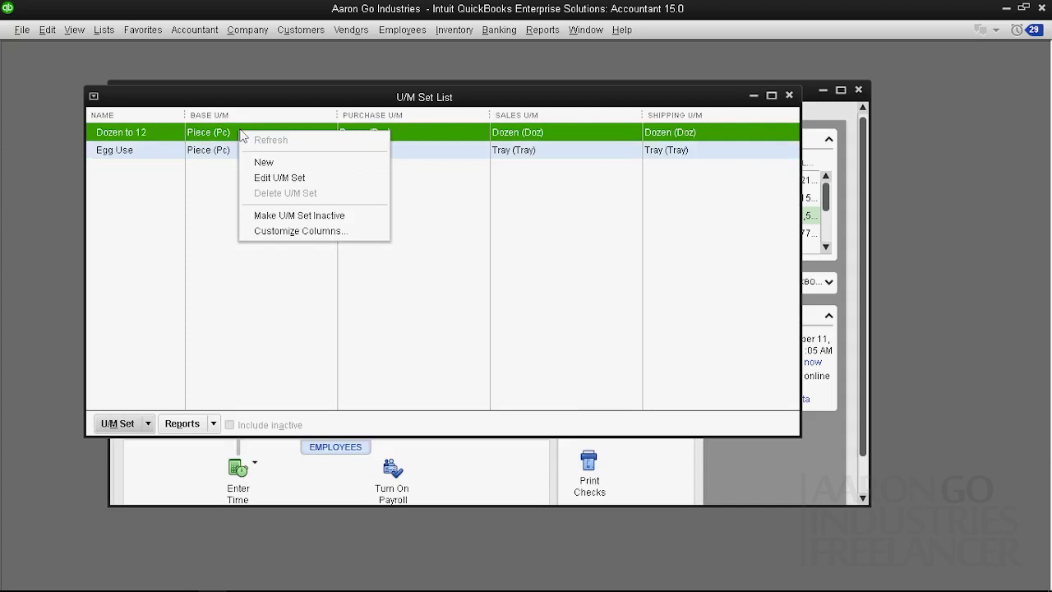
pyautogui.click(278, 179)
pyautogui.click(478, 297)
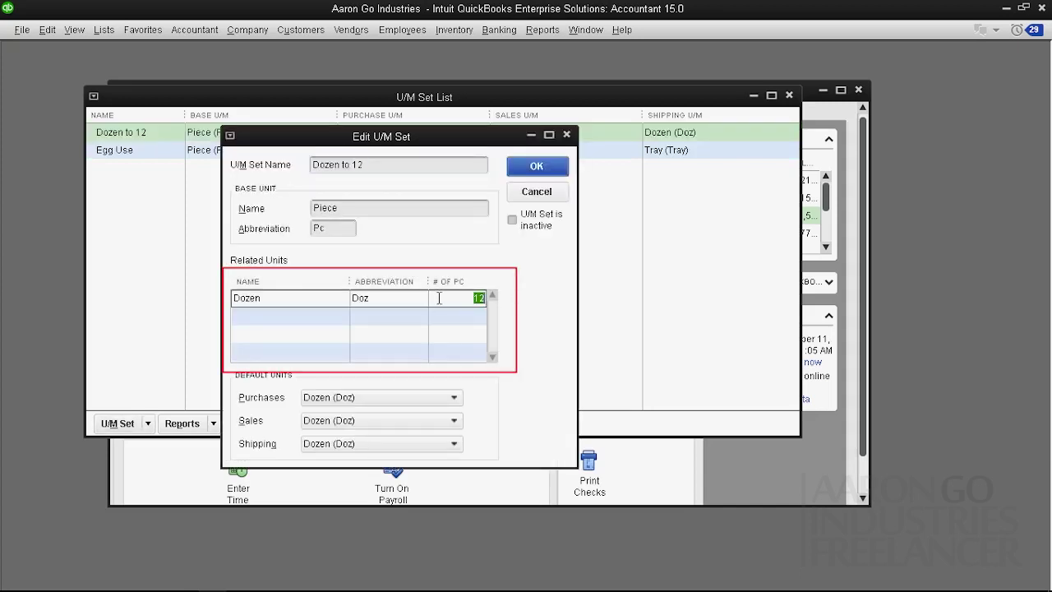
pyautogui.moveTo(383, 301); pyautogui.dragTo(359, 304)
pyautogui.click(519, 197)
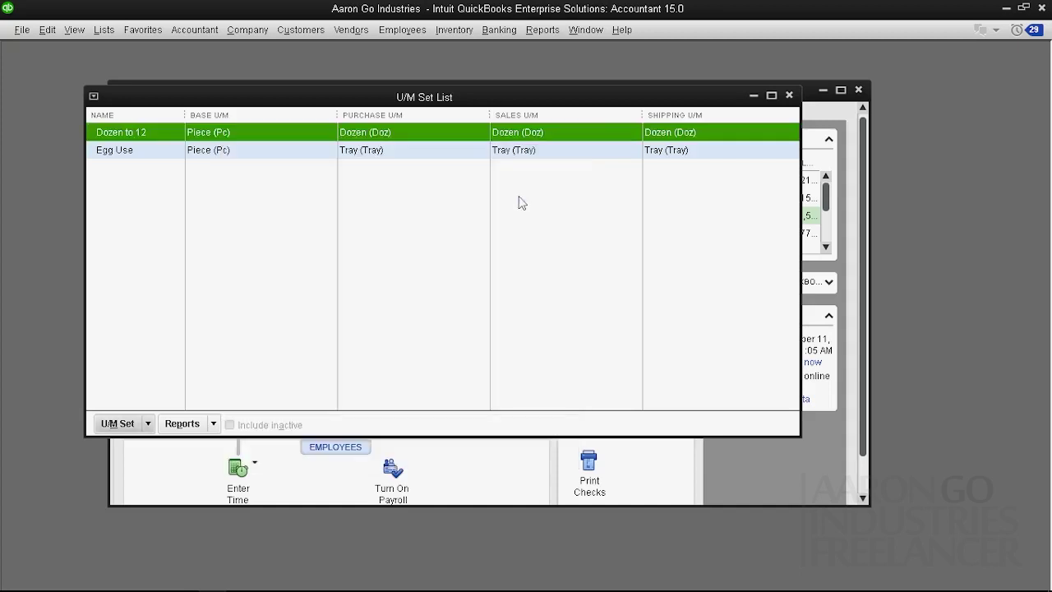
# Select the Dozen to 12 and Egg Use sets, then bring up the U/M Set actions menu.
pyautogui.click(522, 235)
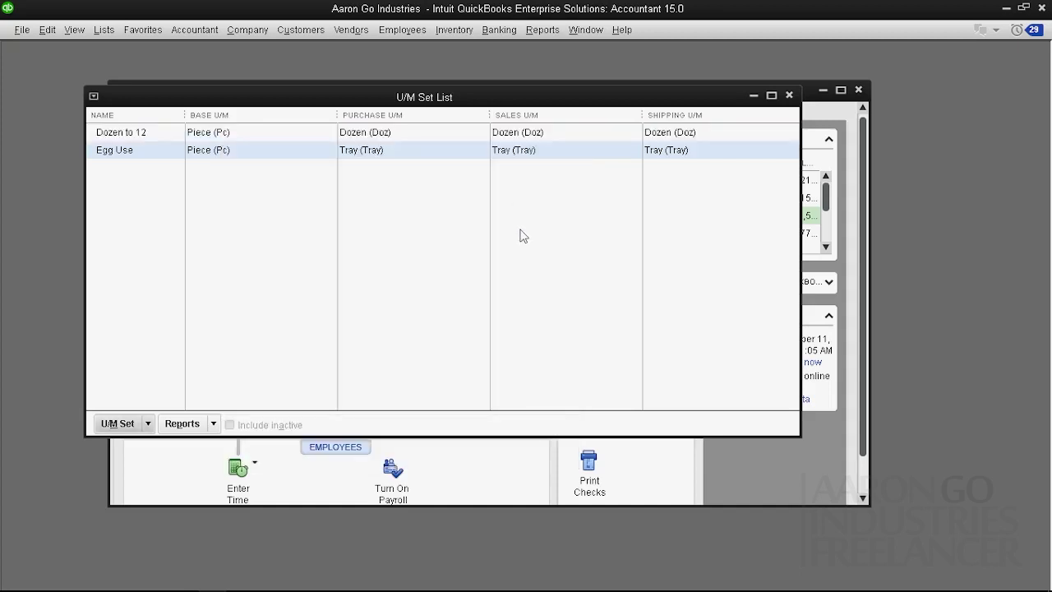
pyautogui.click(231, 136)
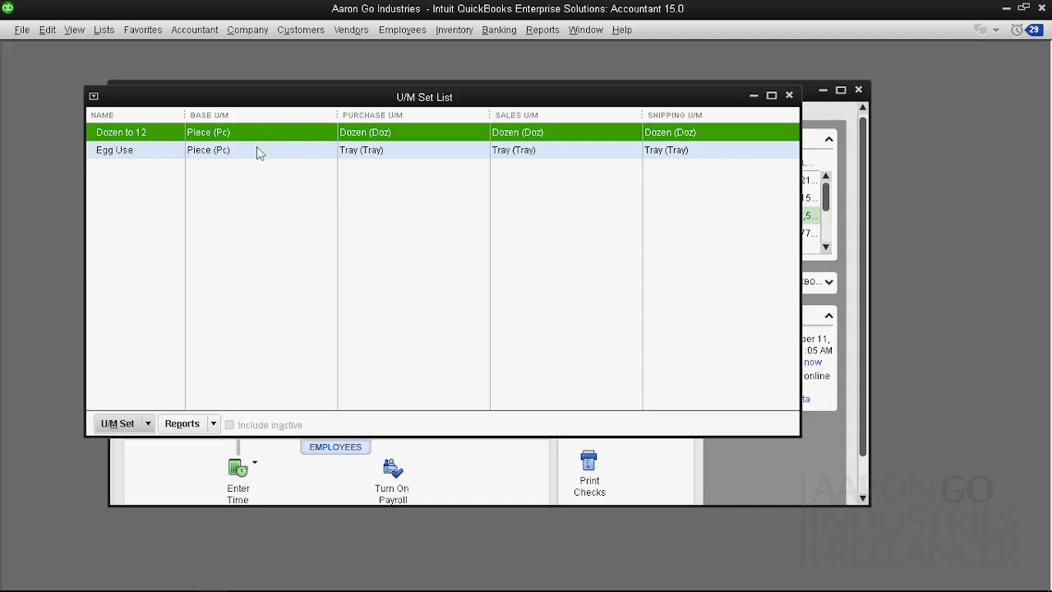
pyautogui.click(250, 154)
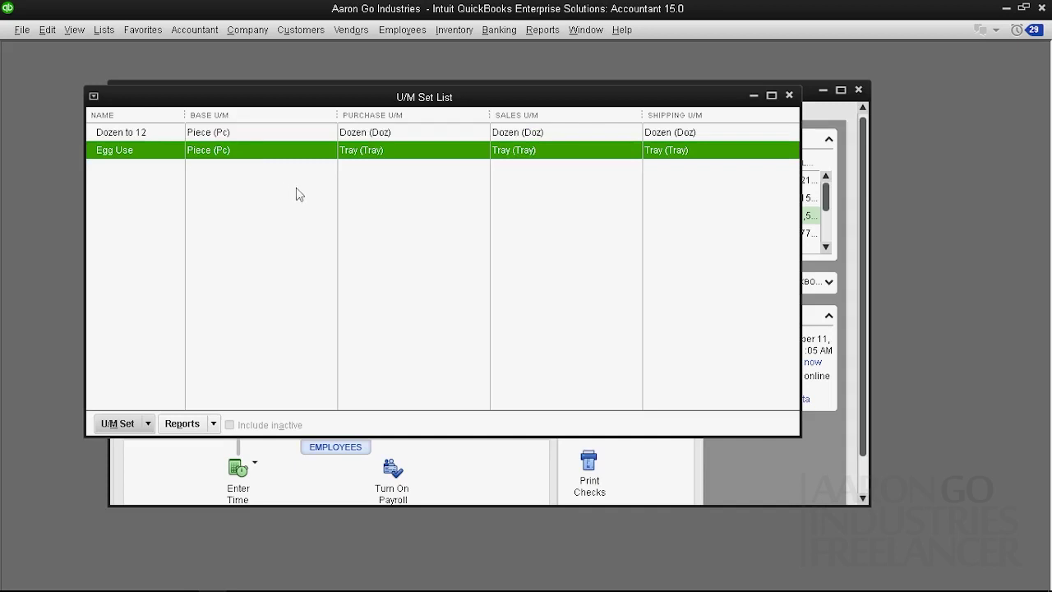
pyautogui.click(298, 194)
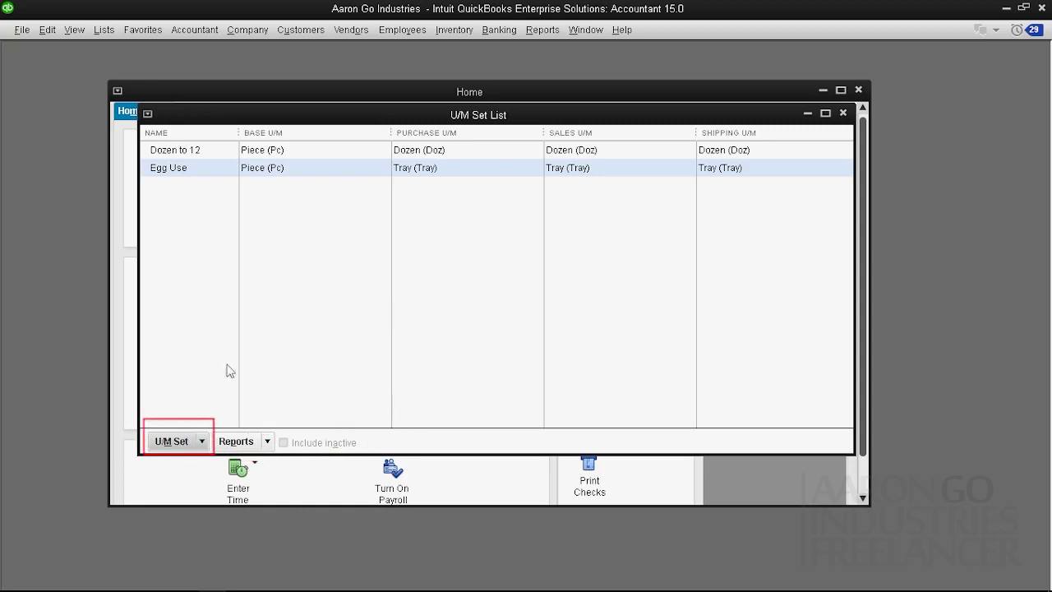
# Create a new Other-type U/M set with base unit Kilo, abbreviated K.
pyautogui.click(198, 444)
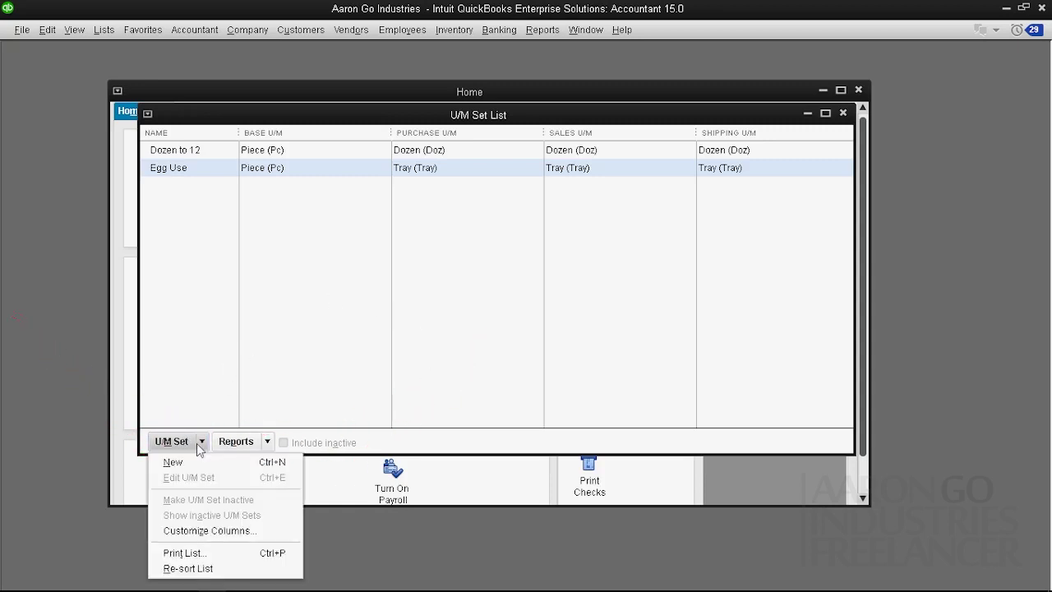
pyautogui.click(206, 469)
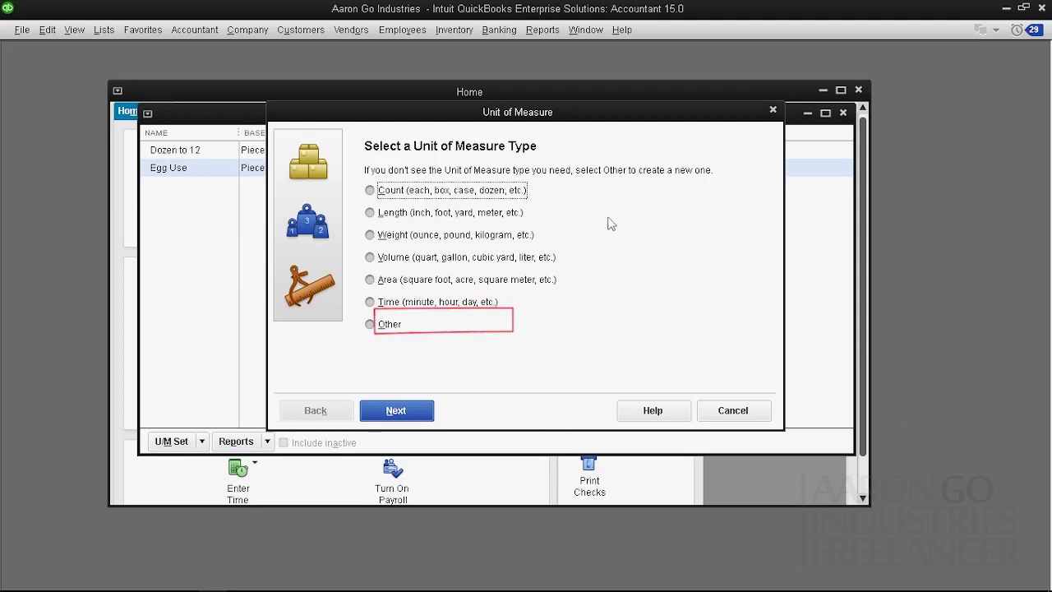
pyautogui.click(385, 327)
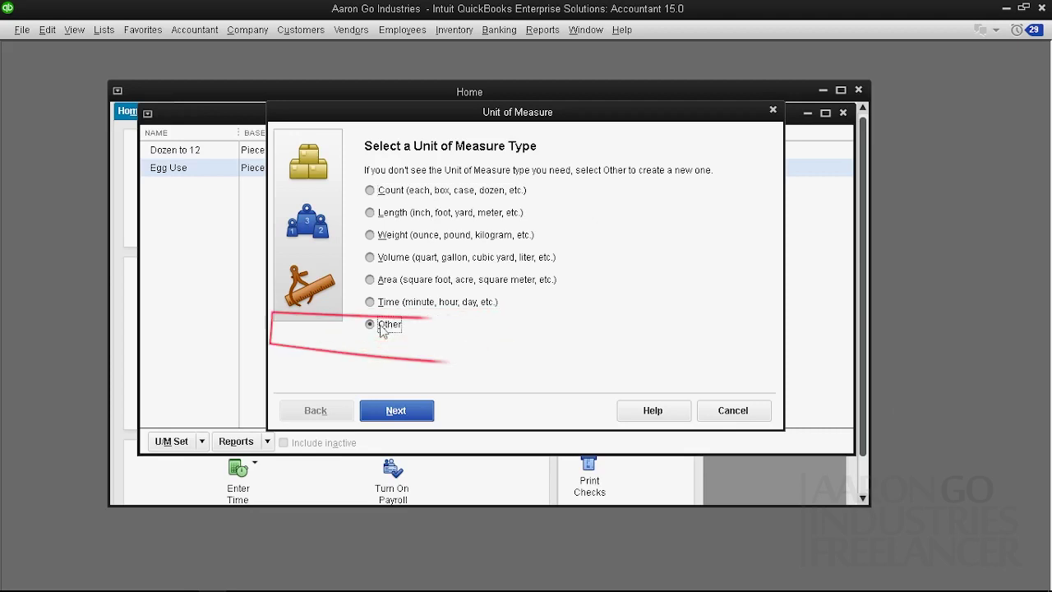
pyautogui.click(397, 410)
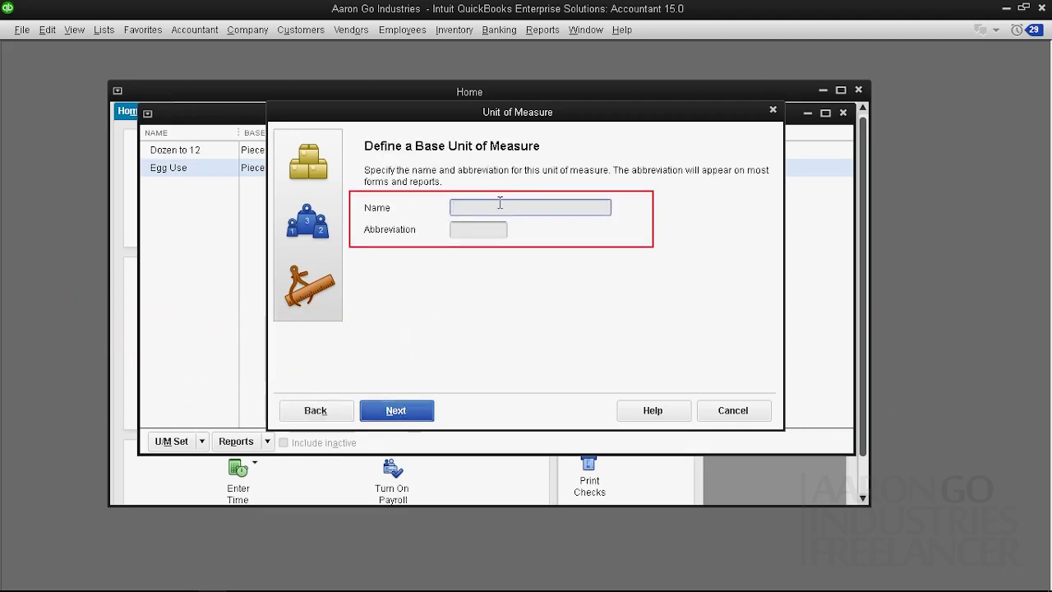
pyautogui.write('Kil')
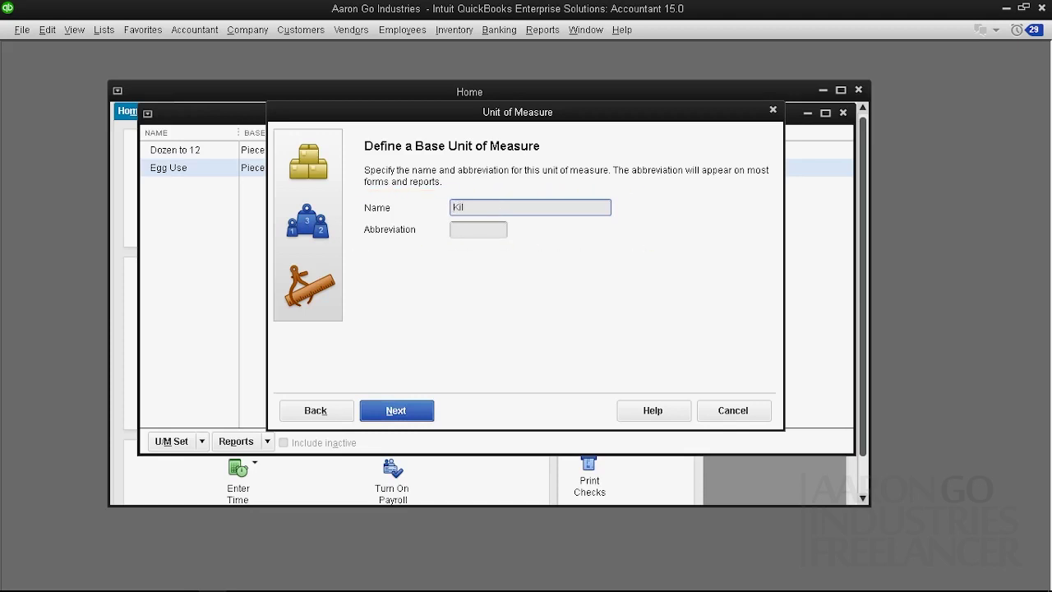
pyautogui.write('o')
pyautogui.press('Tab')
pyautogui.write('K')
pyautogui.click(409, 418)
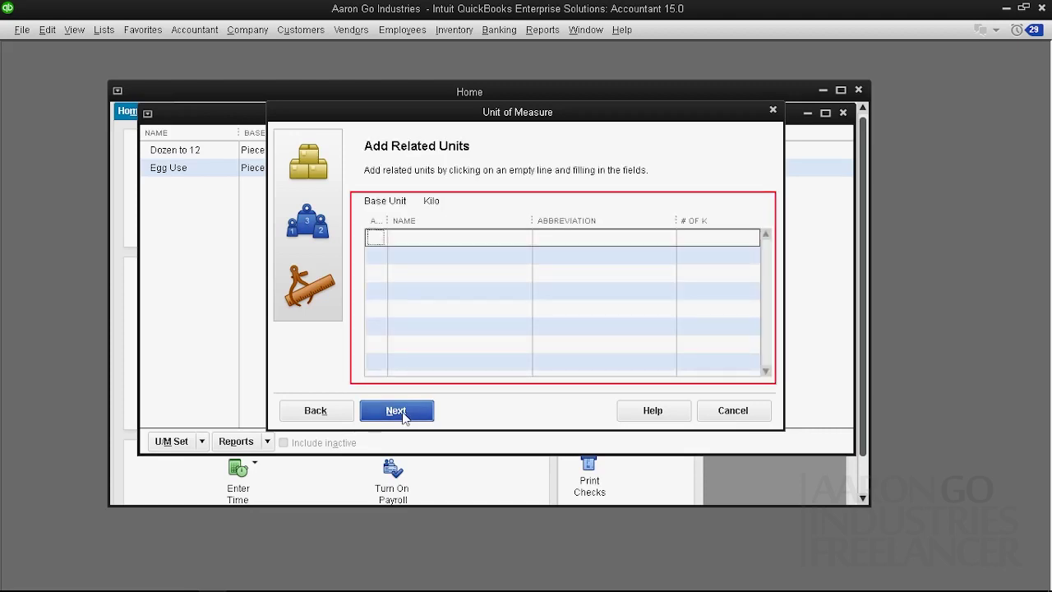
# Add related unit Sack, abbreviation Sck, equal to 50 kilos.
pyautogui.click(376, 239)
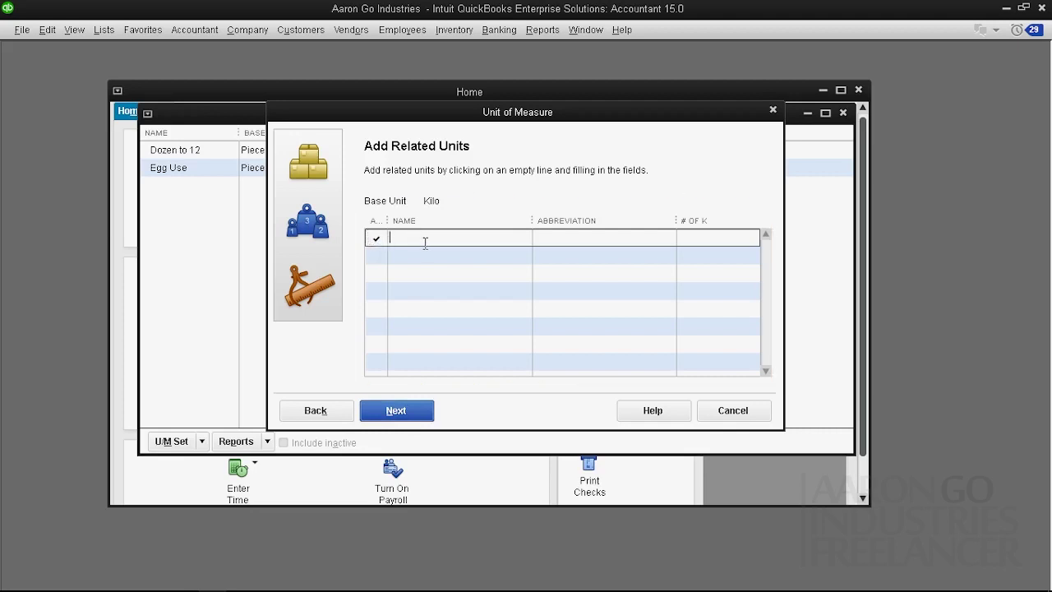
pyautogui.write('Sac')
pyautogui.write('k')
pyautogui.click(546, 241)
pyautogui.click(546, 238)
pyautogui.write('Sck')
pyautogui.click(707, 239)
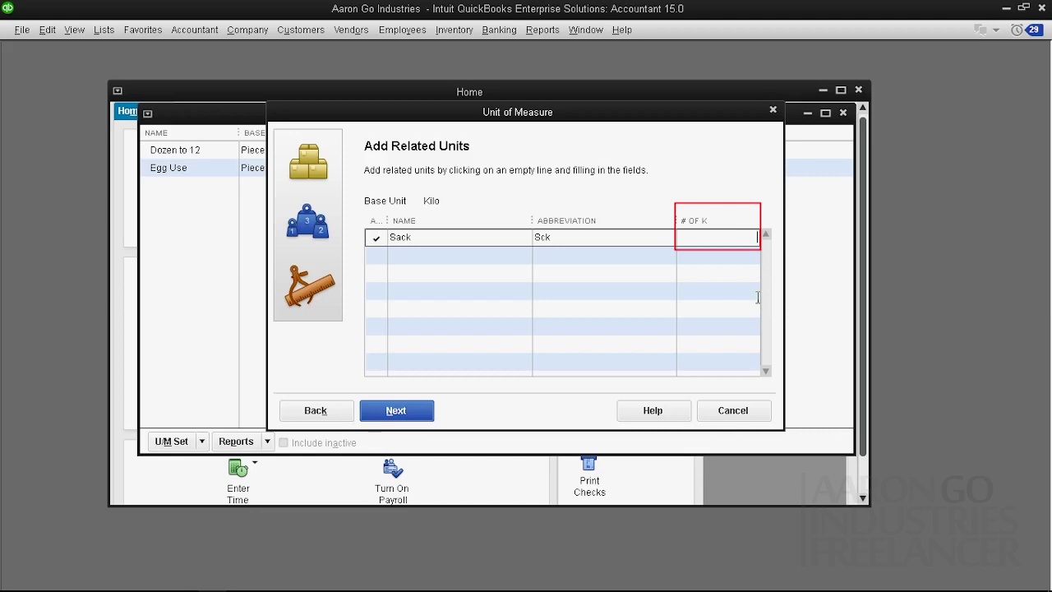
pyautogui.write('50')
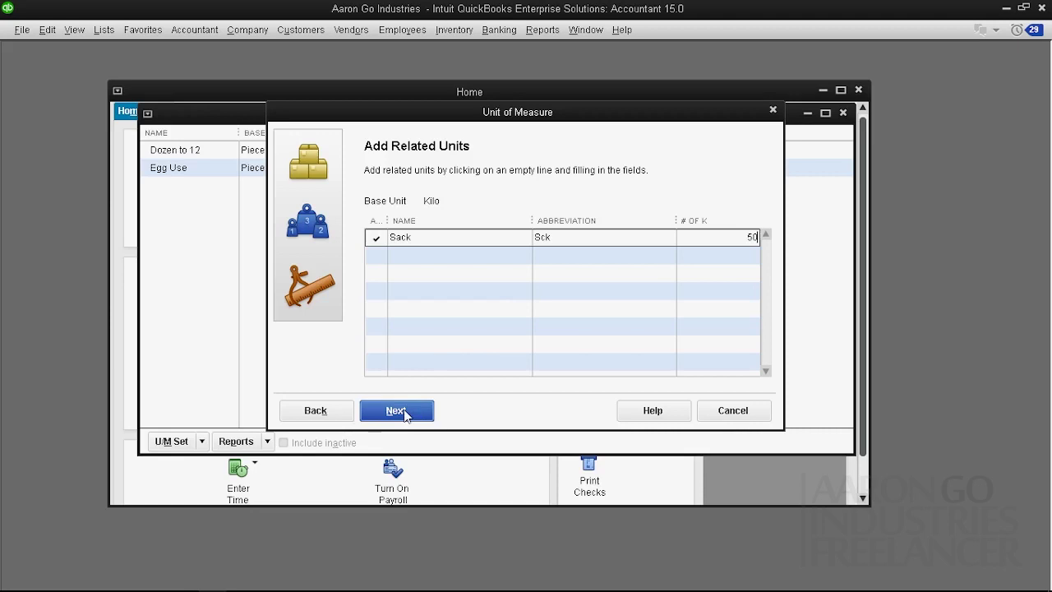
# Add related unit HSack, abbreviation Hsck, equal to 25 kilos.
pyautogui.click(379, 254)
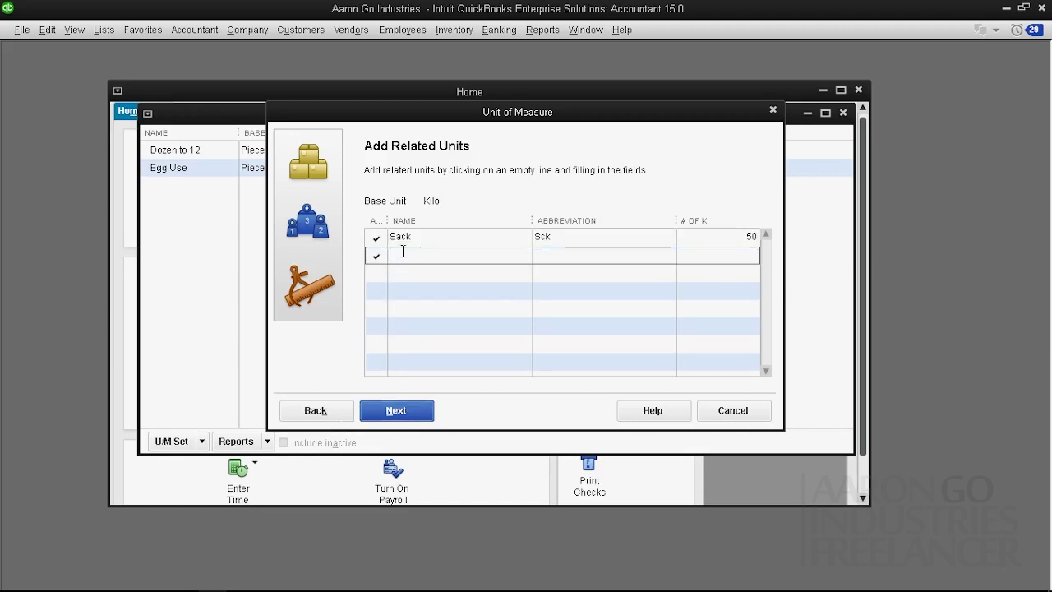
pyautogui.write('Half')
pyautogui.press('BackSpace')
pyautogui.press('BackSpace')
pyautogui.press('BackSpace')
pyautogui.write('Sak')
pyautogui.press('BackSpace')
pyautogui.write('ck')
pyautogui.click(565, 255)
pyautogui.write('Hs')
pyautogui.write('ck')
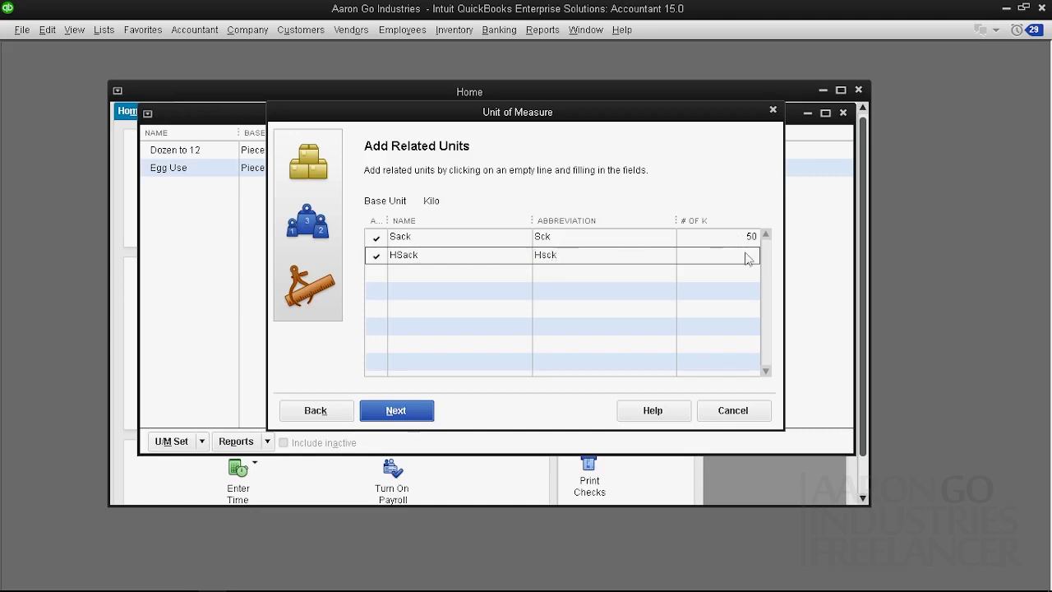
pyautogui.click(746, 255)
pyautogui.write('25')
# Make Sack the default purchase, sales and shipping unit.
pyautogui.click(404, 418)
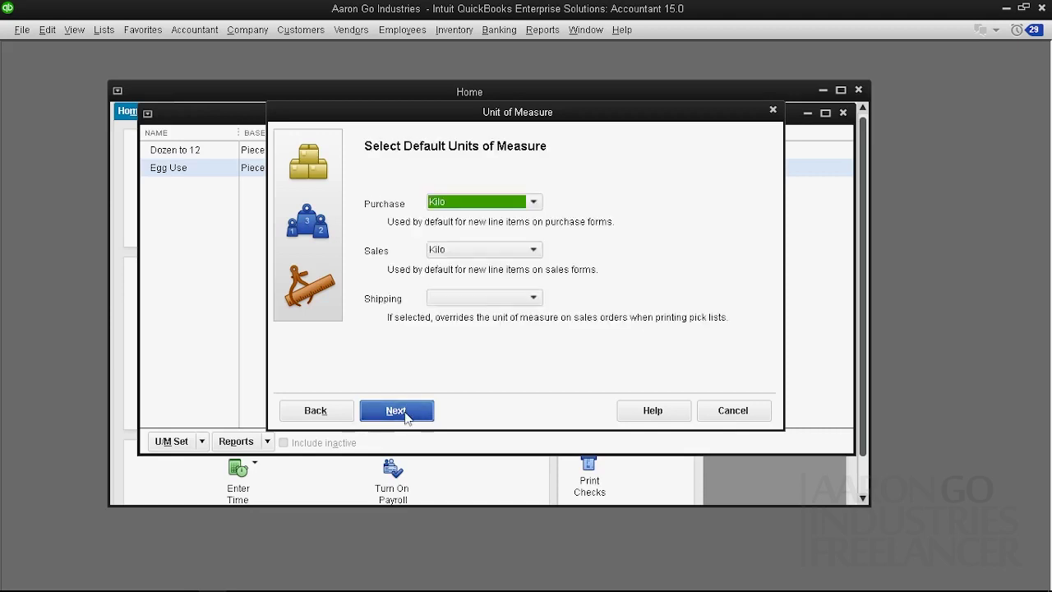
pyautogui.click(451, 204)
pyautogui.click(454, 251)
pyautogui.click(452, 288)
pyautogui.click(450, 299)
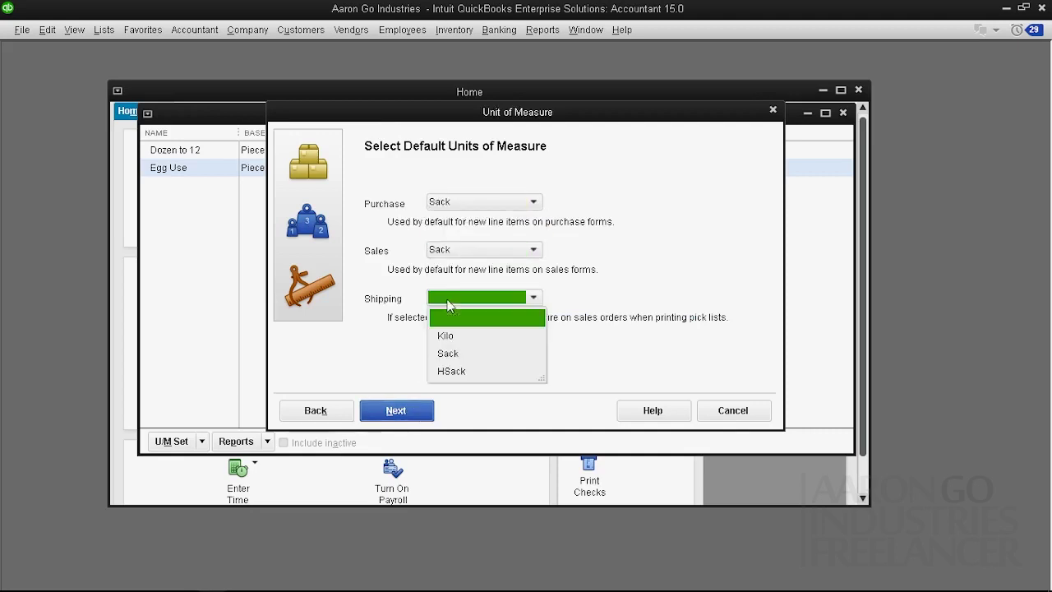
pyautogui.click(448, 354)
pyautogui.click(423, 413)
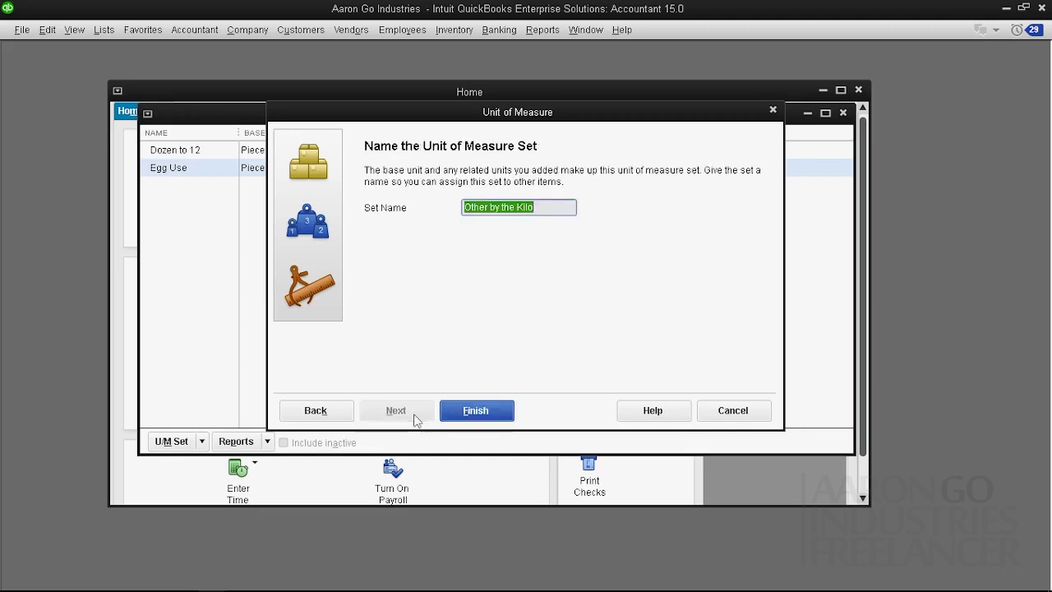
# Finish the Kilo set and rename it from 'Other by the Kilo' to 'Rice use'.
pyautogui.click(475, 411)
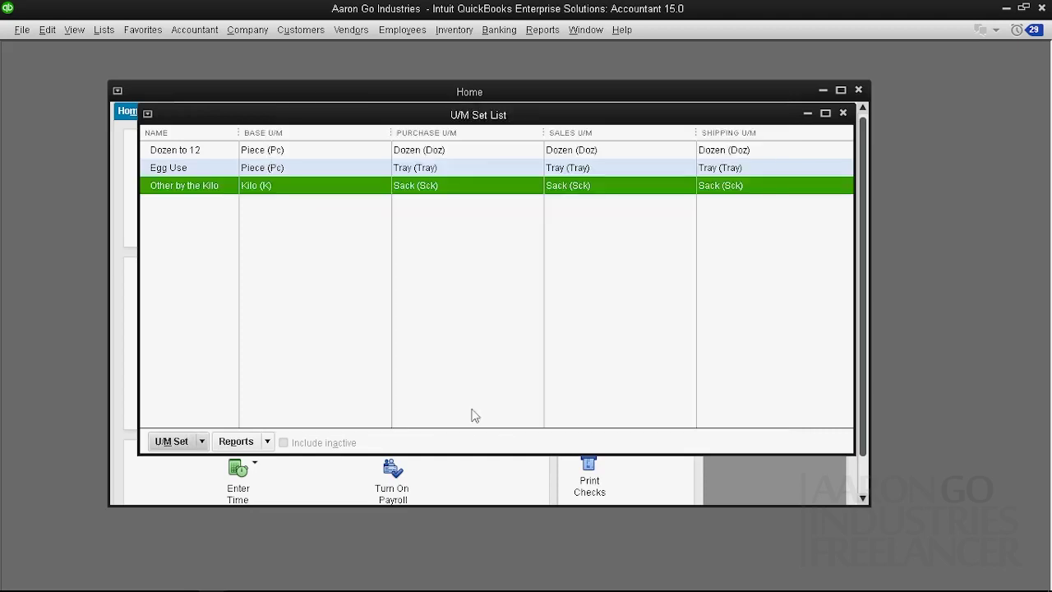
pyautogui.rightClick(198, 194)
pyautogui.click(226, 239)
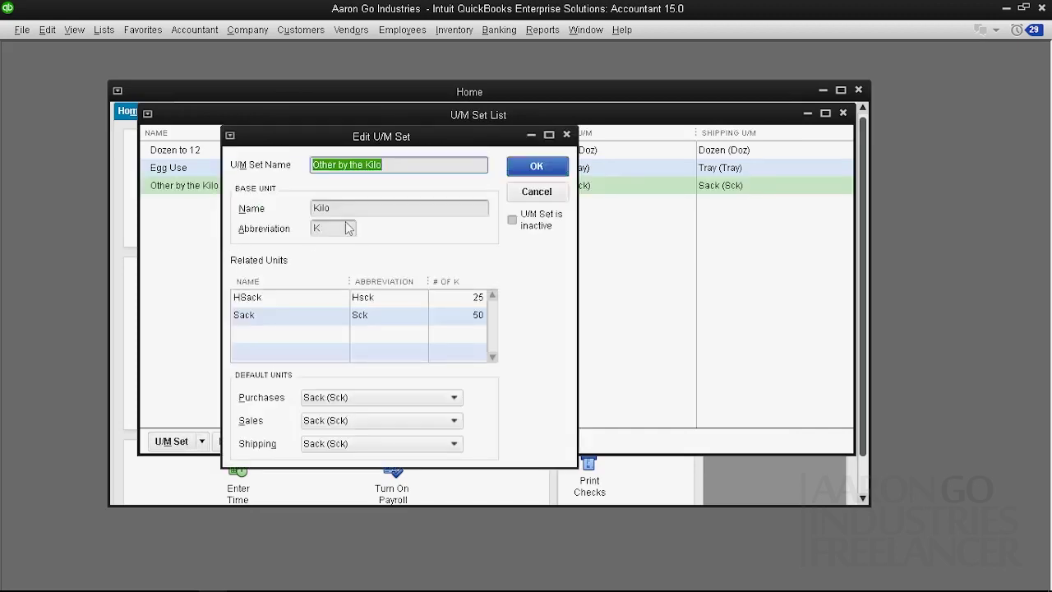
pyautogui.moveTo(355, 144)
pyautogui.mouseDown()
pyautogui.moveTo(566, 181)
pyautogui.moveTo(471, 203)
pyautogui.mouseUp()
pyautogui.click(604, 204)
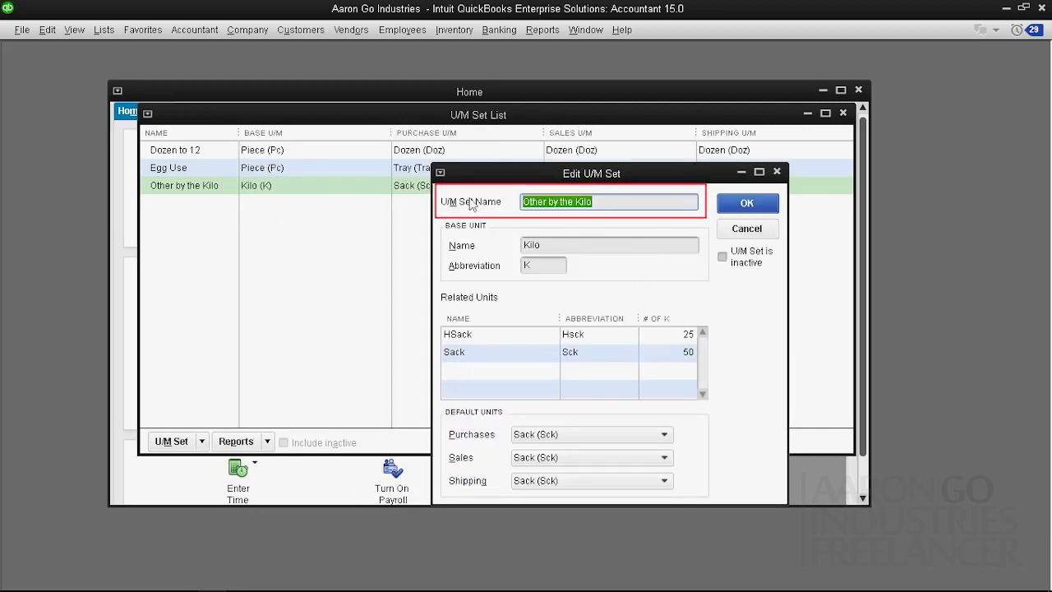
pyautogui.write('Rice use')
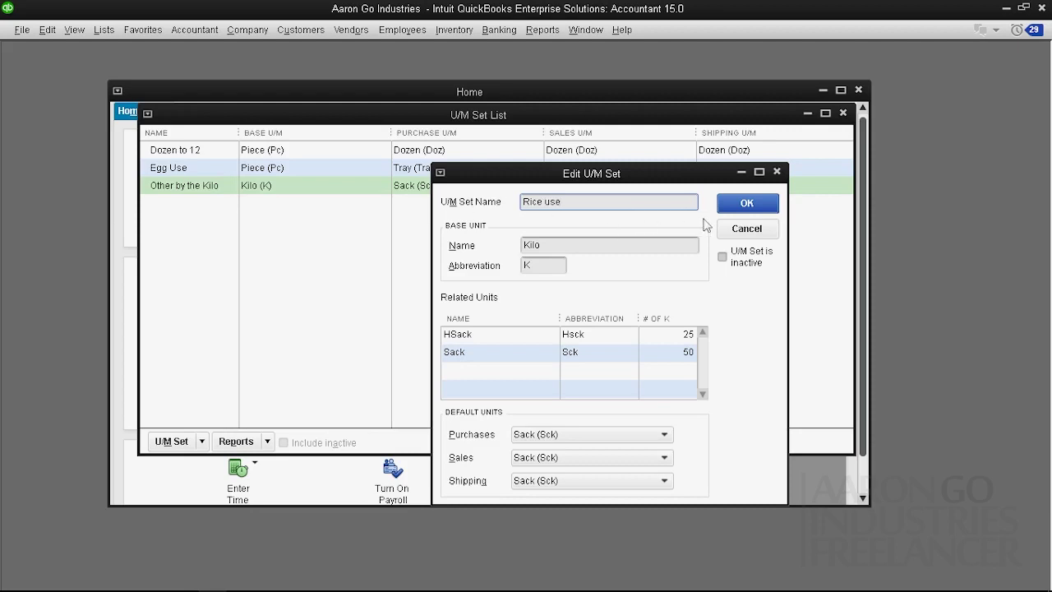
pyautogui.click(746, 202)
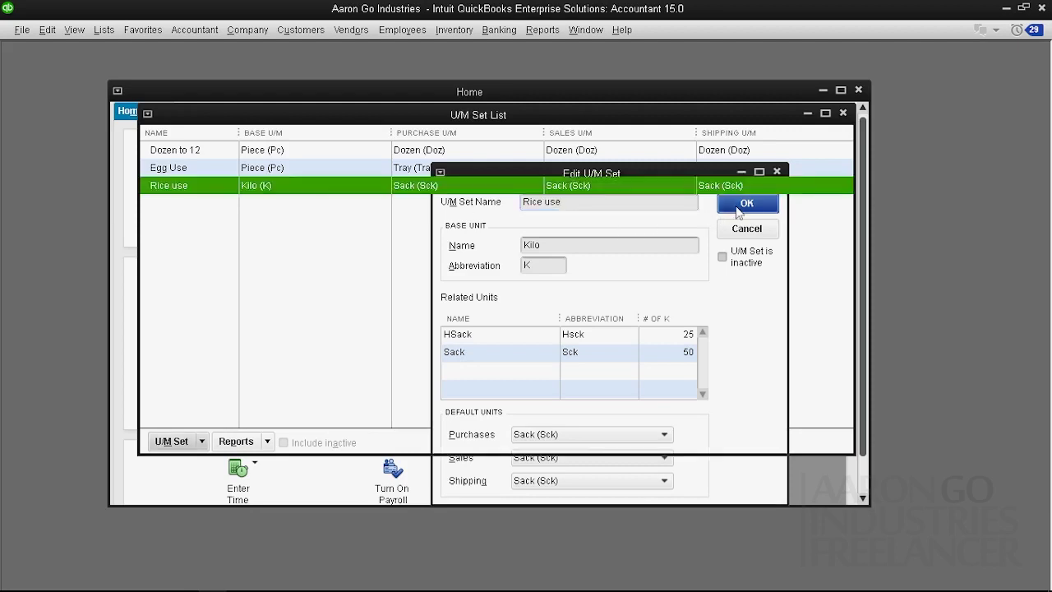
# Reopen the Rice use set, review the Sack row's name and kilo count, and cancel.
pyautogui.click(451, 194)
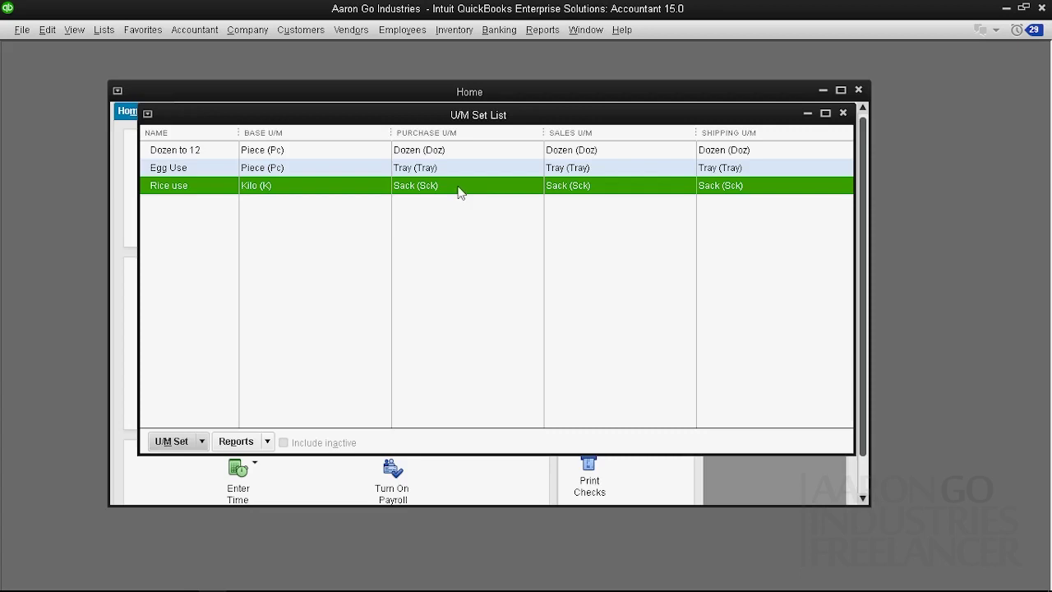
pyautogui.doubleClick(415, 186)
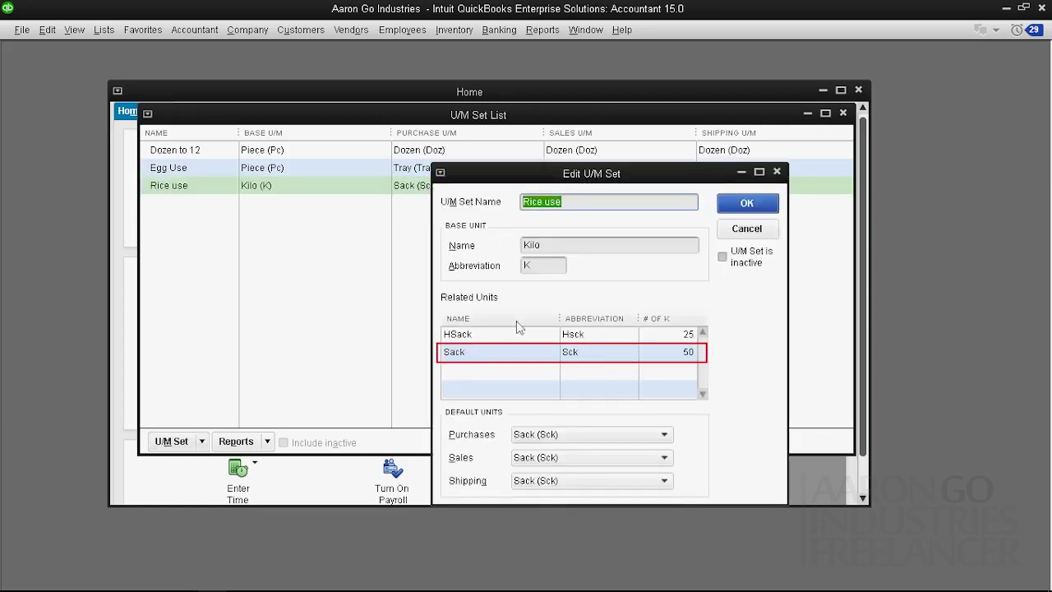
pyautogui.click(515, 355)
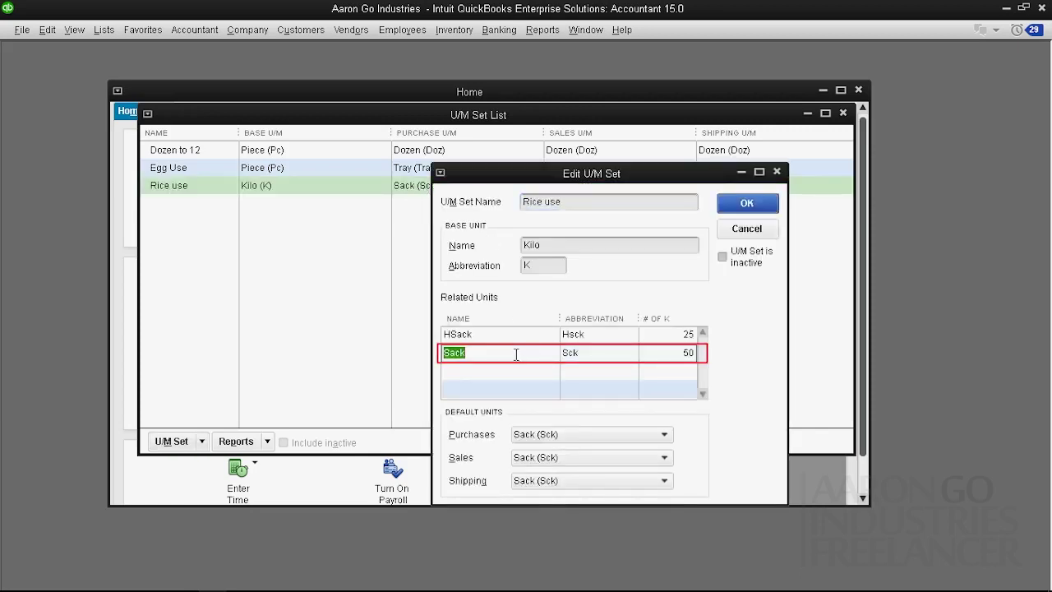
pyautogui.click(686, 358)
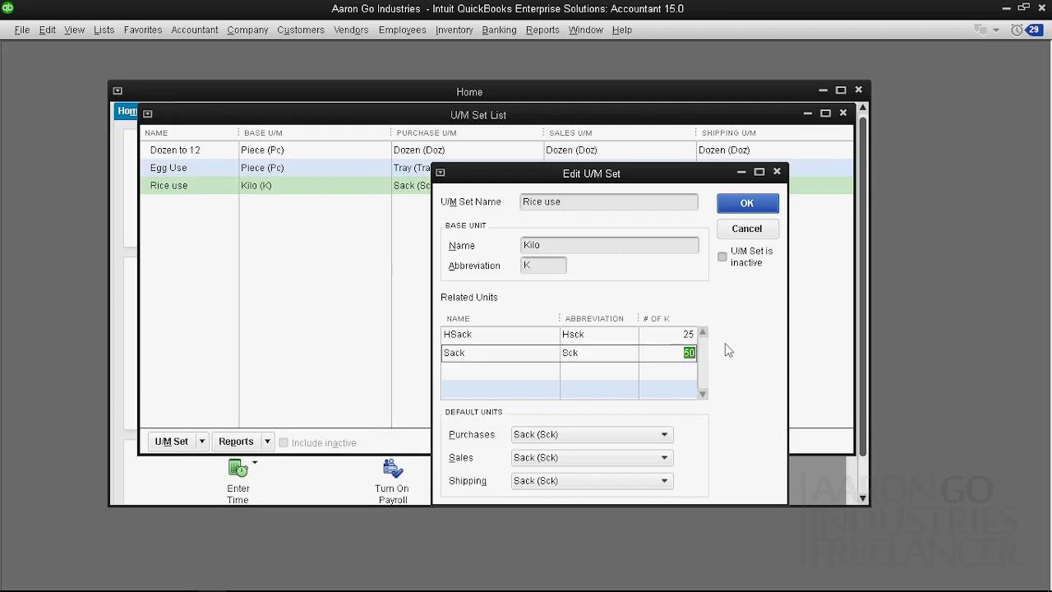
pyautogui.click(512, 354)
pyautogui.click(748, 231)
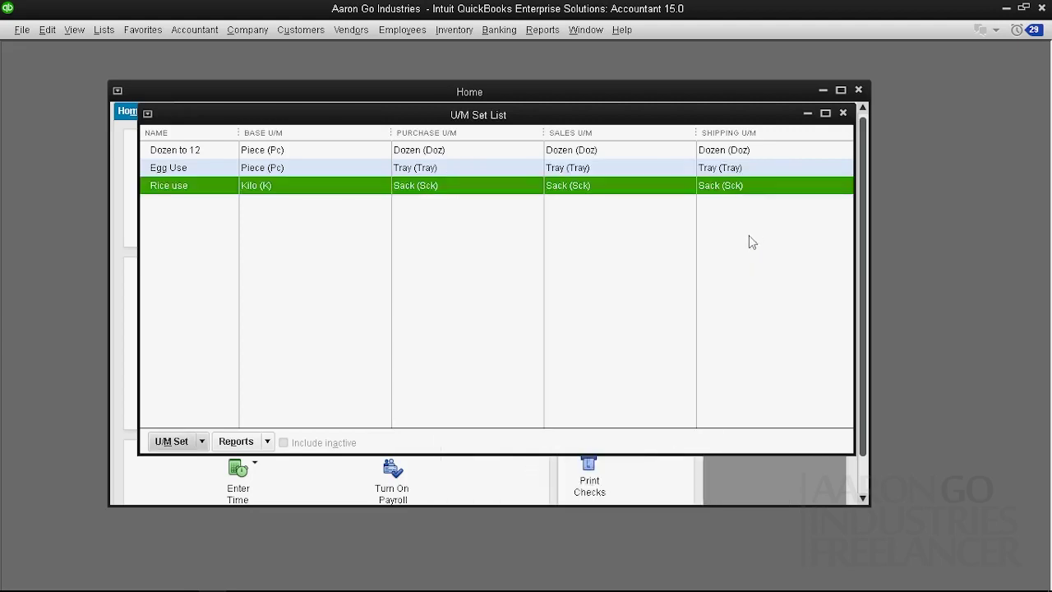
# Start receiving inventory with a bill and add a new Inventory Part item.
pyautogui.click(842, 113)
pyautogui.click(289, 154)
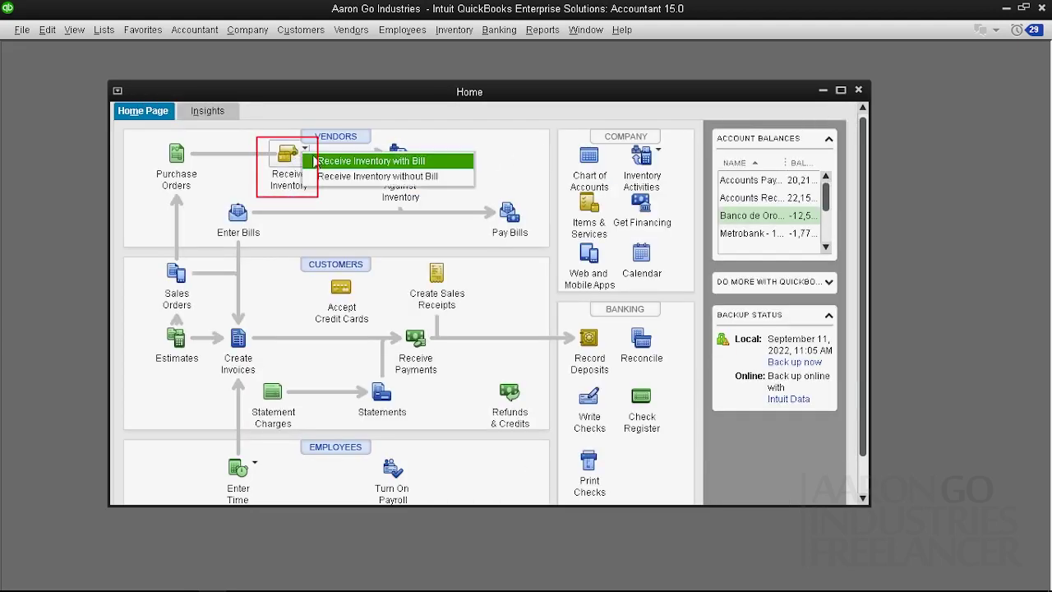
pyautogui.click(314, 155)
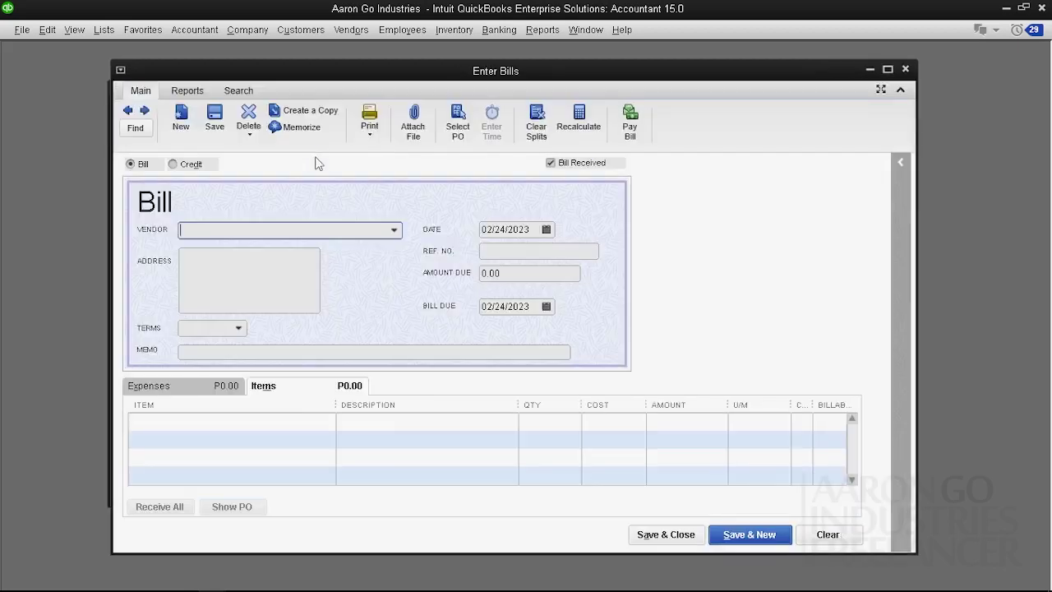
pyautogui.click(327, 421)
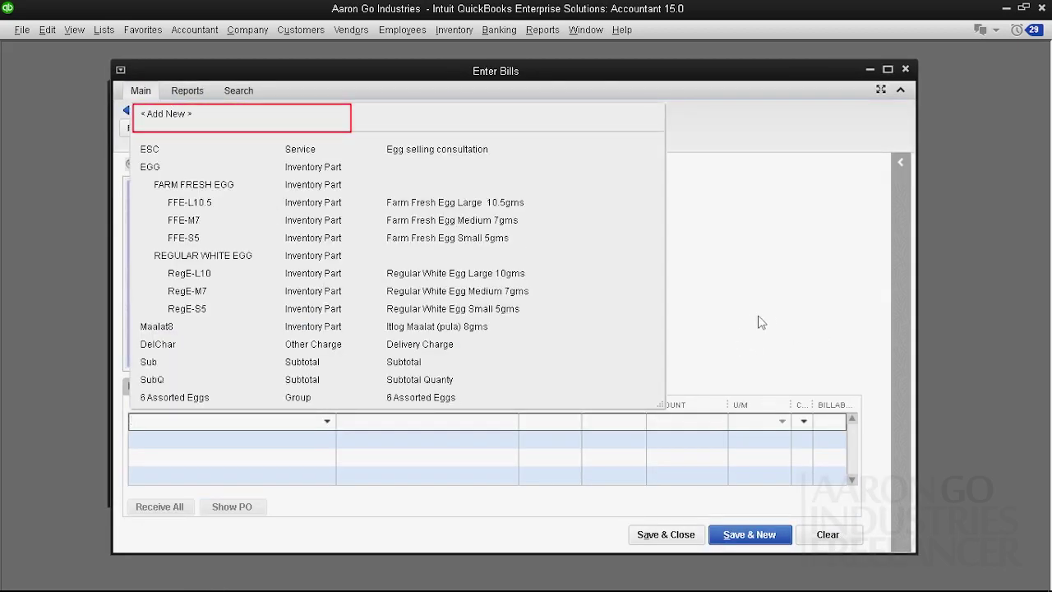
pyautogui.click(173, 115)
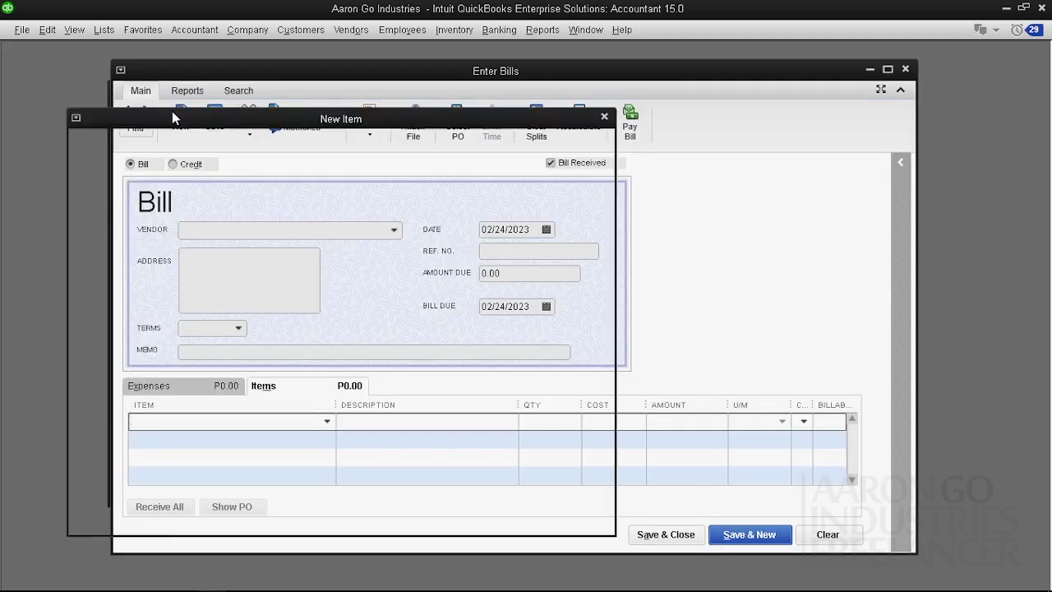
pyautogui.click(149, 200)
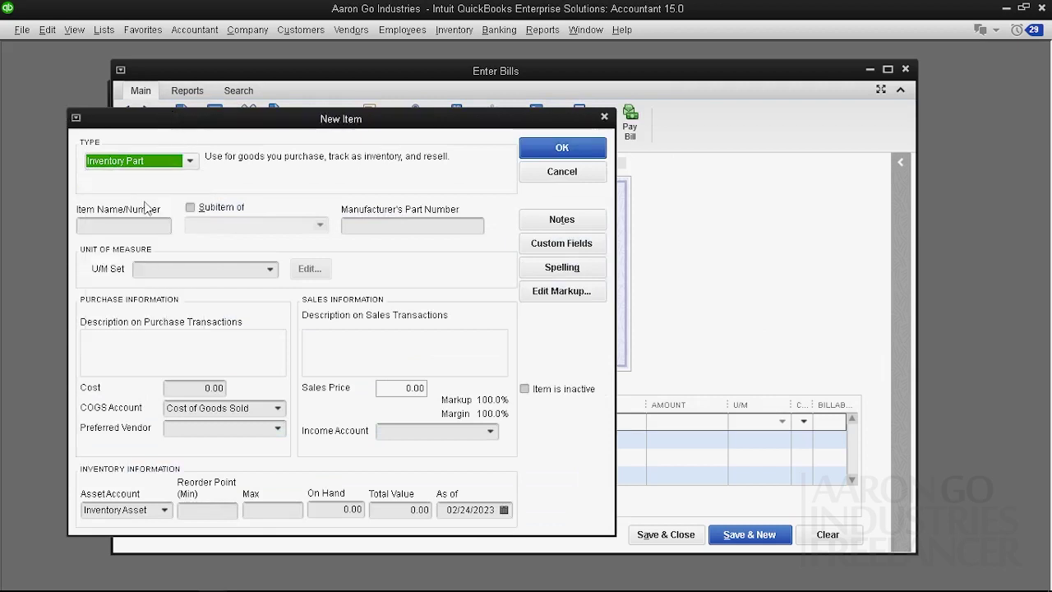
pyautogui.moveTo(206, 128); pyautogui.dragTo(344, 103)
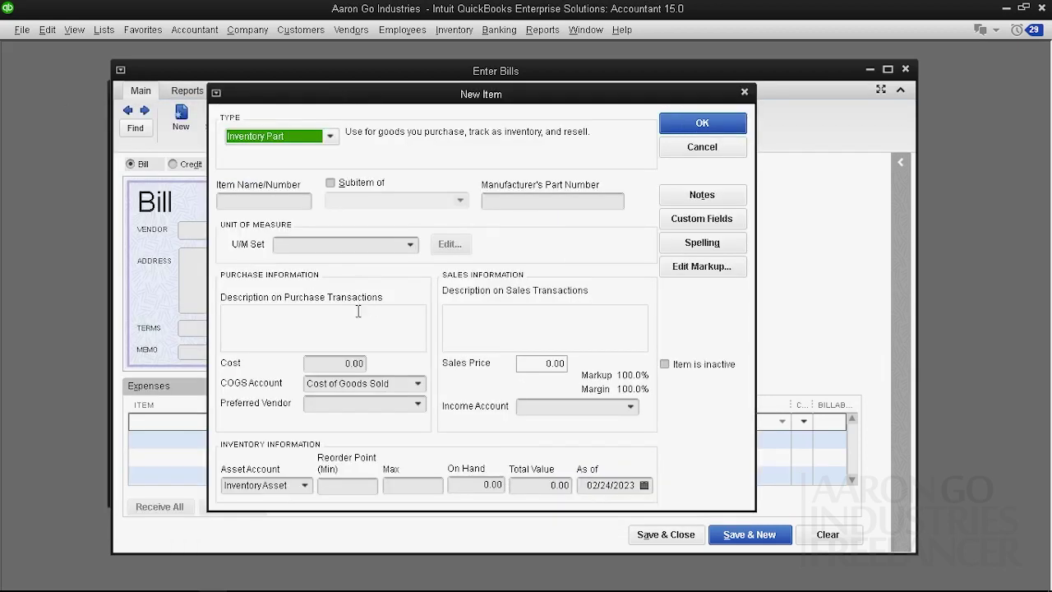
# Enter Rice White with Jasmine Rice White description, cost 1,200, price 1,300, Sales account.
pyautogui.click(249, 199)
pyautogui.write('Ric')
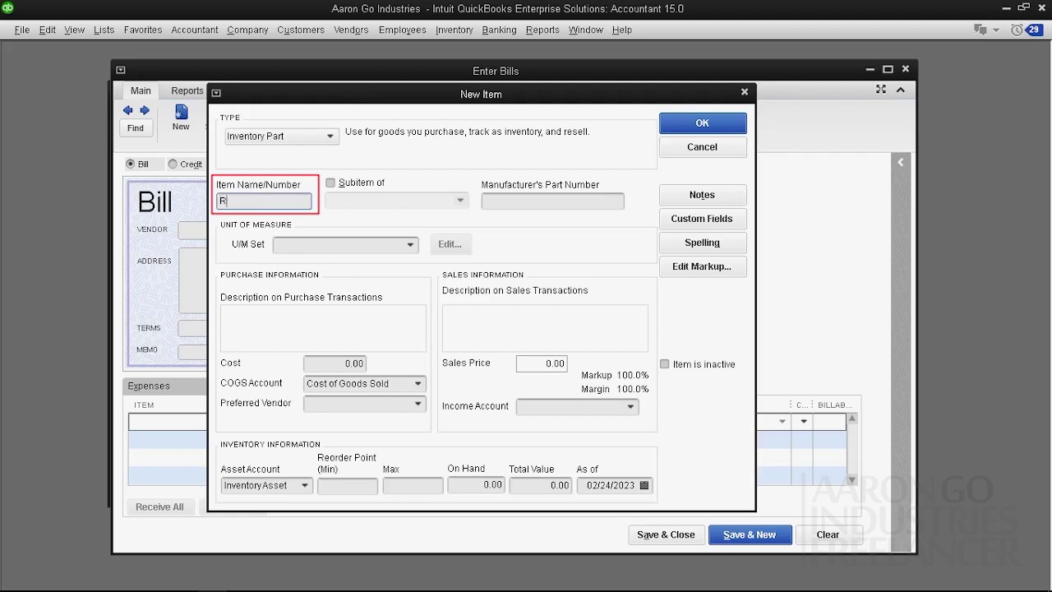
pyautogui.write('e White')
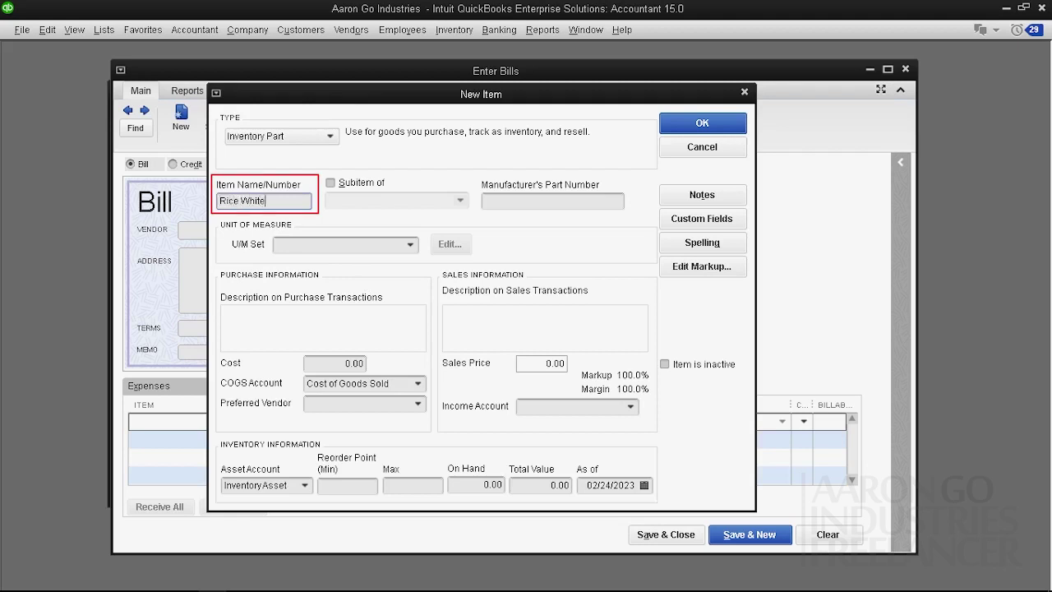
pyautogui.click(304, 316)
pyautogui.write('Jasmine Rice White')
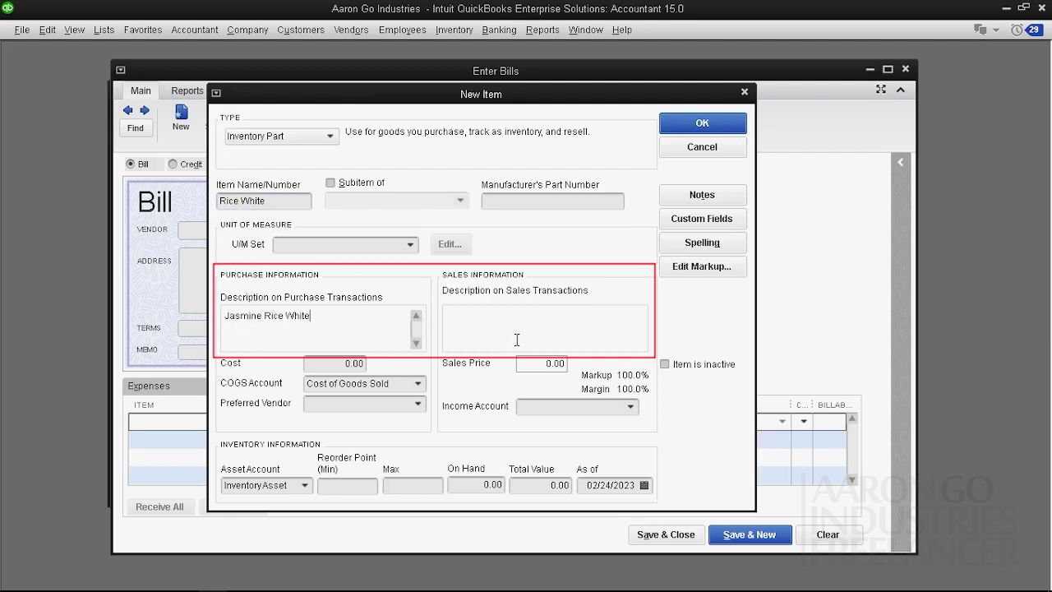
pyautogui.press('Tab')
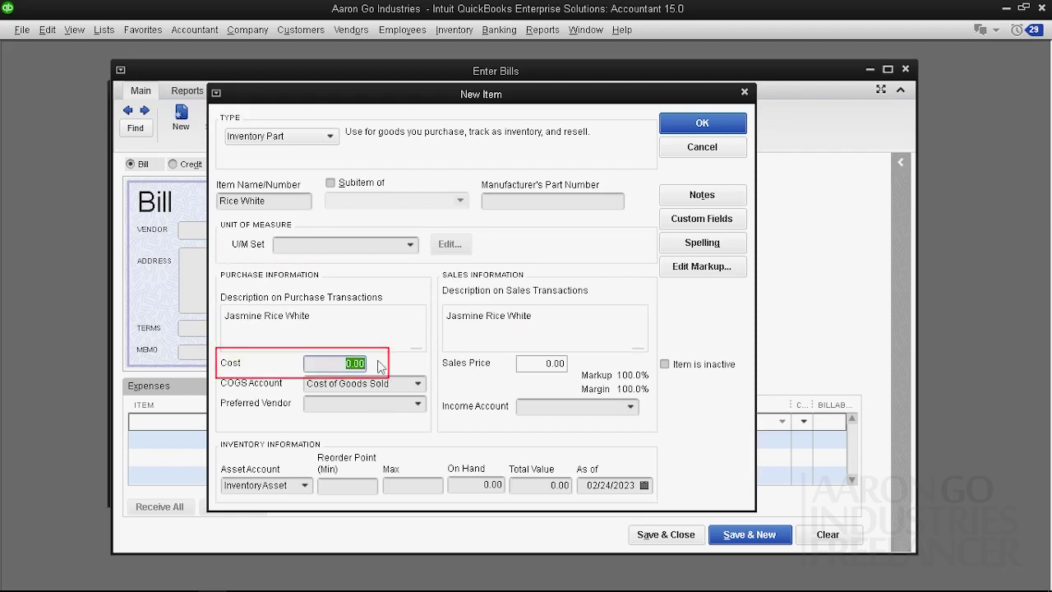
pyautogui.write('1,2')
pyautogui.write('0')
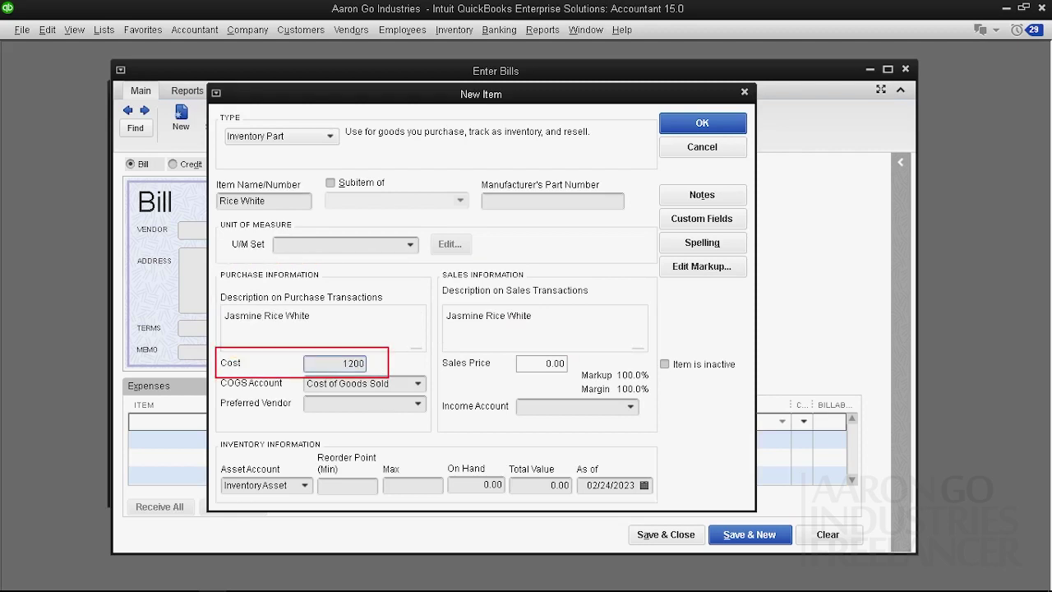
pyautogui.click(536, 362)
pyautogui.write('13')
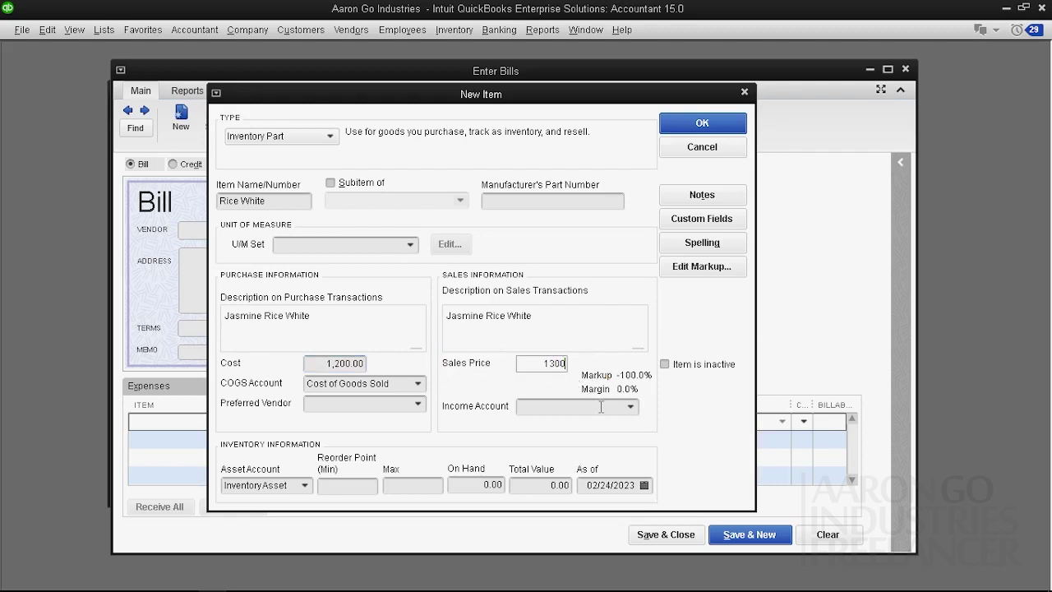
pyautogui.click(600, 406)
pyautogui.write('Sales')
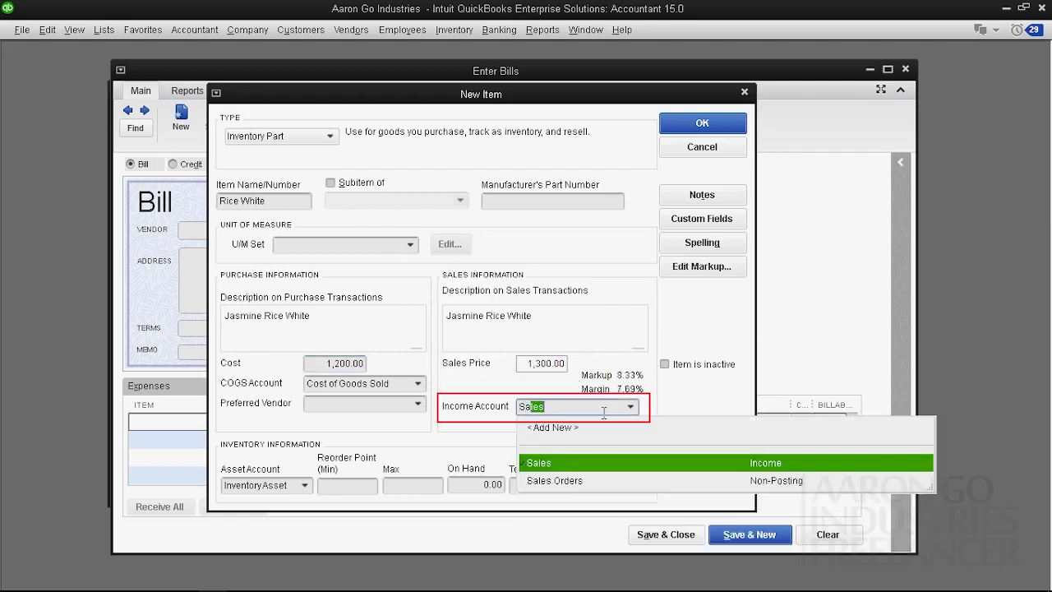
pyautogui.click(575, 464)
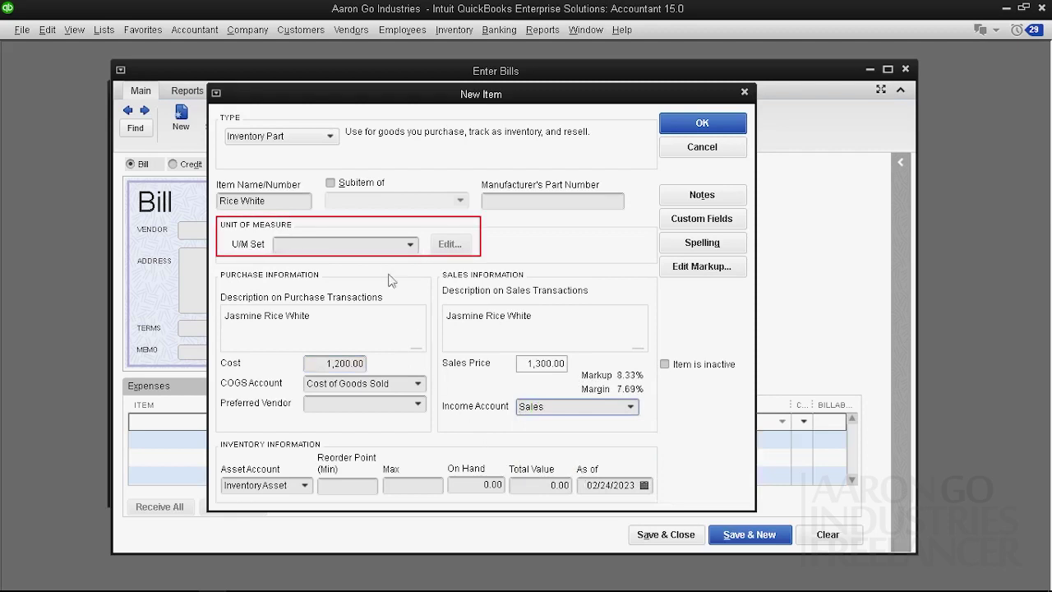
# Assign the Rice use:K set, set sales price 26 and cost 24, and save Rice White.
pyautogui.click(410, 245)
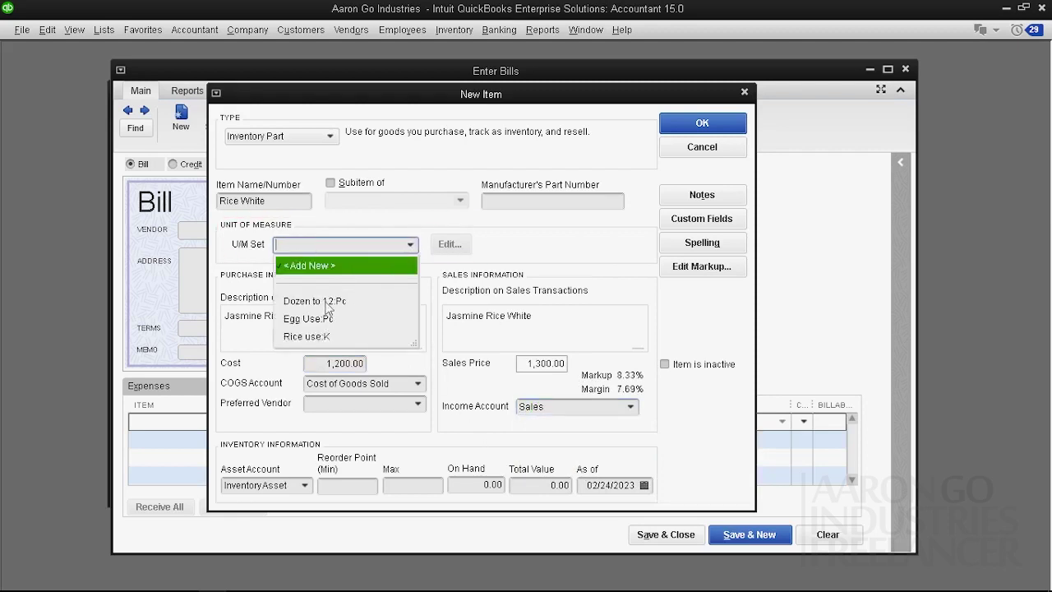
pyautogui.click(319, 339)
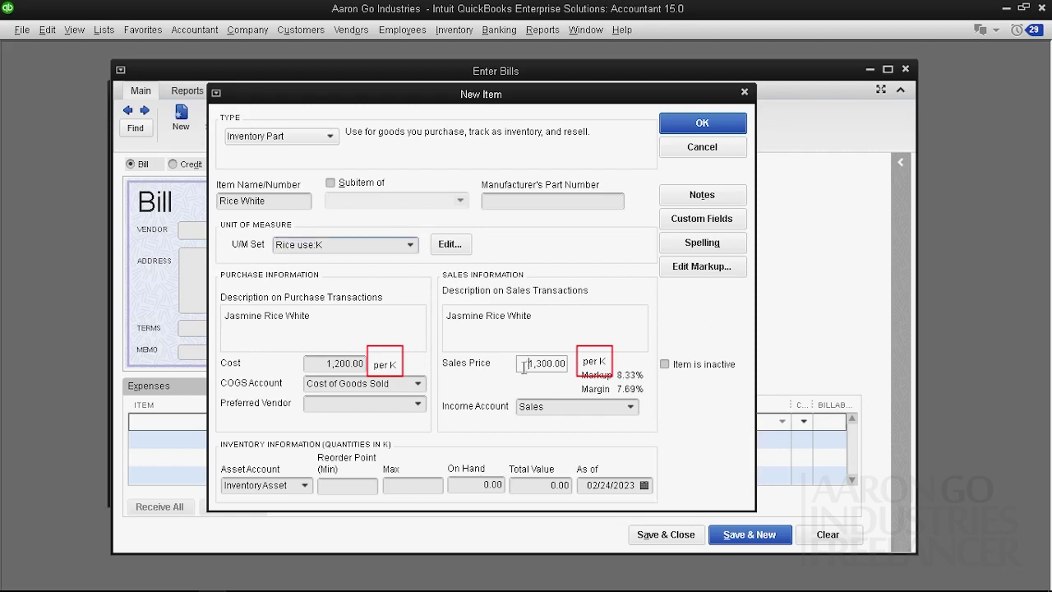
pyautogui.moveTo(524, 366); pyautogui.dragTo(589, 366)
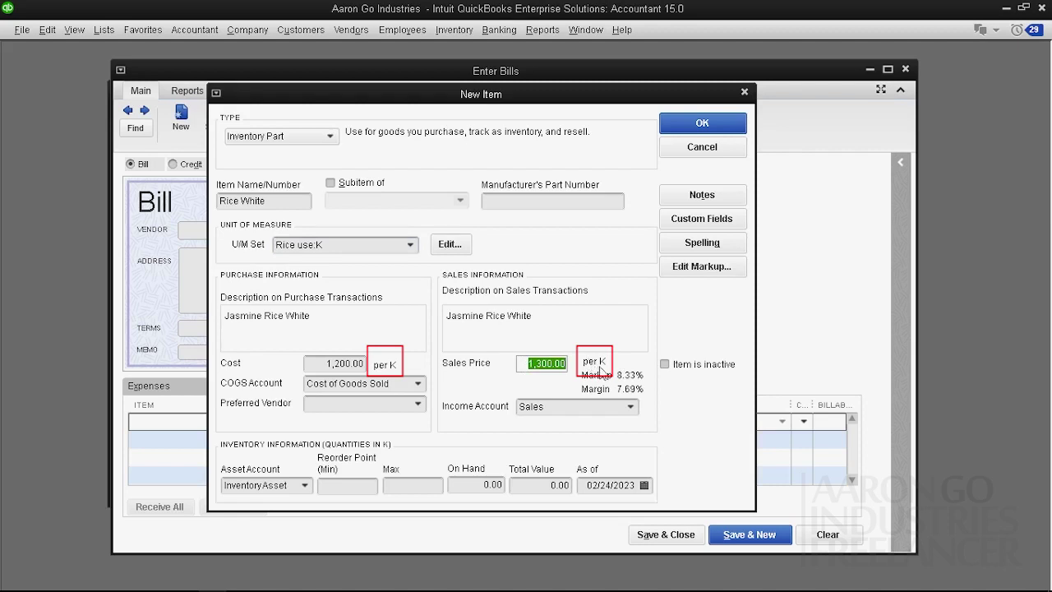
pyautogui.write('26')
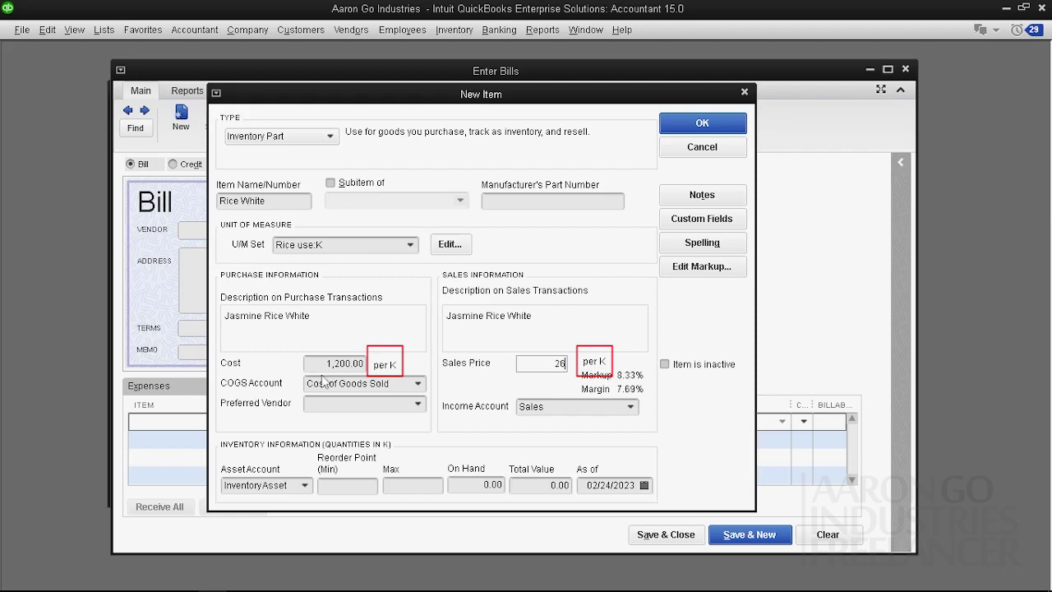
pyautogui.moveTo(325, 366); pyautogui.dragTo(386, 366)
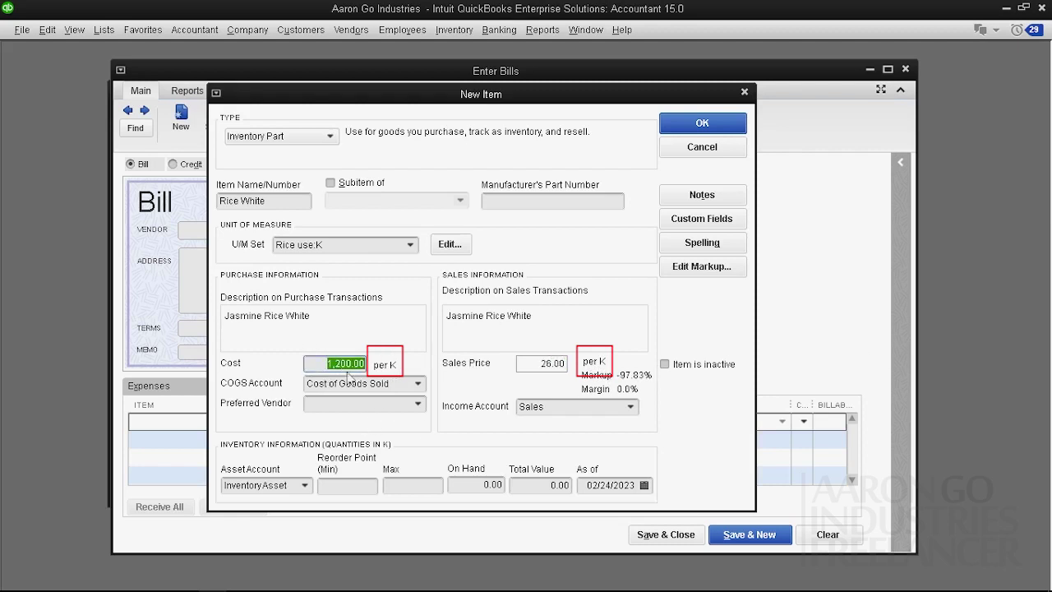
pyautogui.moveTo(321, 365); pyautogui.dragTo(385, 364)
pyautogui.write('24')
pyautogui.click(688, 122)
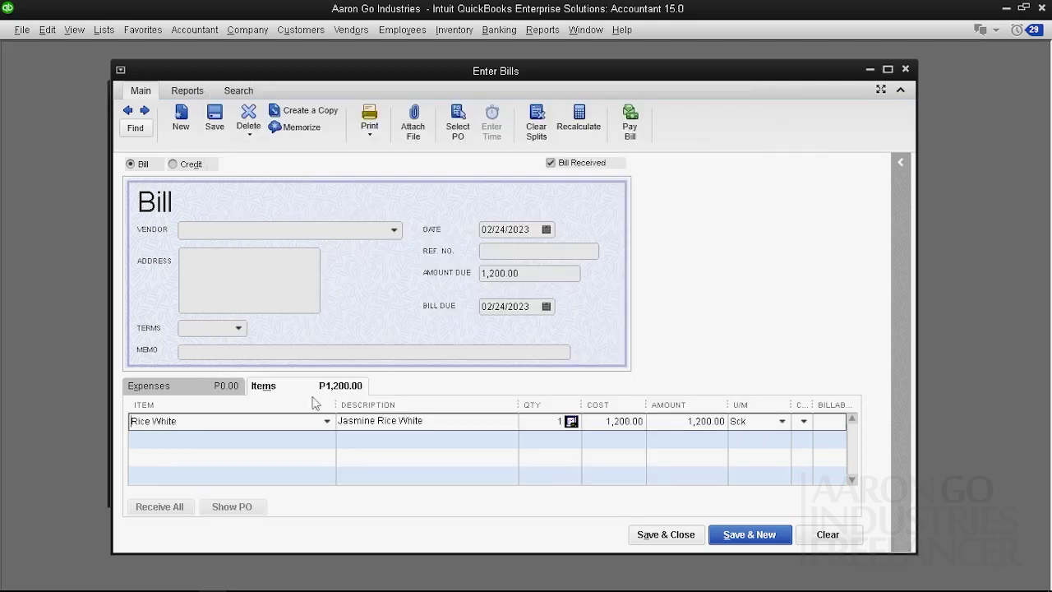
# Check the Rice White line's quantity and cost on the bill.
pyautogui.moveTo(388, 76); pyautogui.dragTo(367, 72)
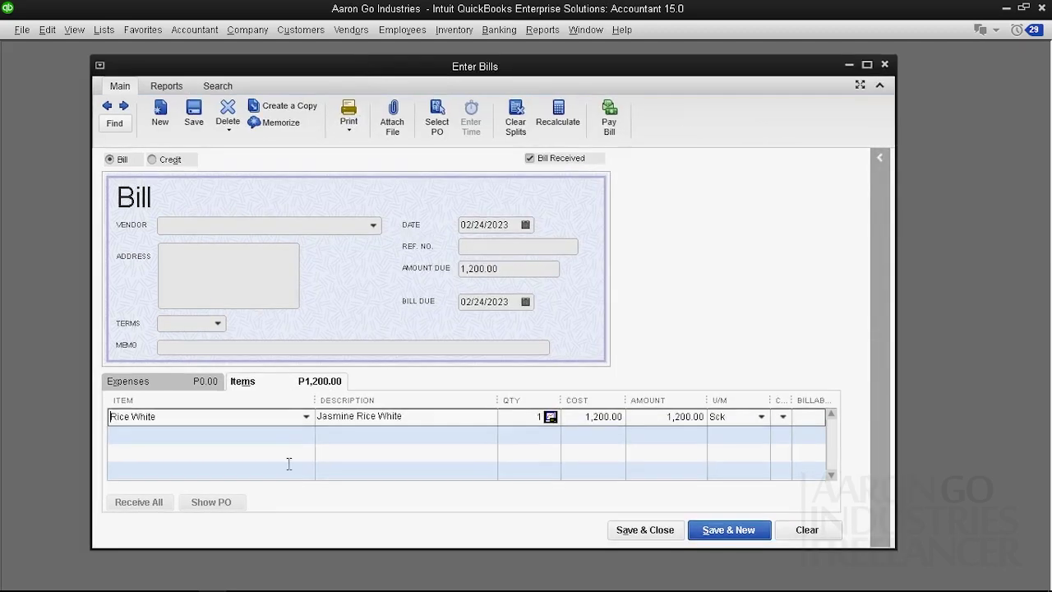
pyautogui.click(529, 416)
pyautogui.click(541, 417)
pyautogui.press('Tab')
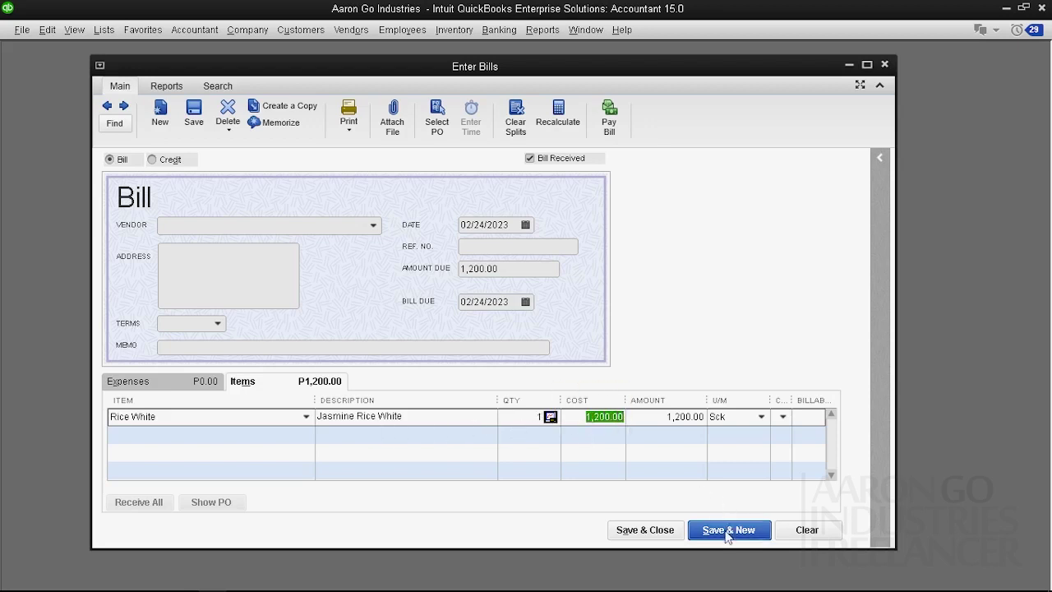
# Set the vendor to Supplier 1, decline open POs, and save the bill with Save & New.
pyautogui.click(374, 225)
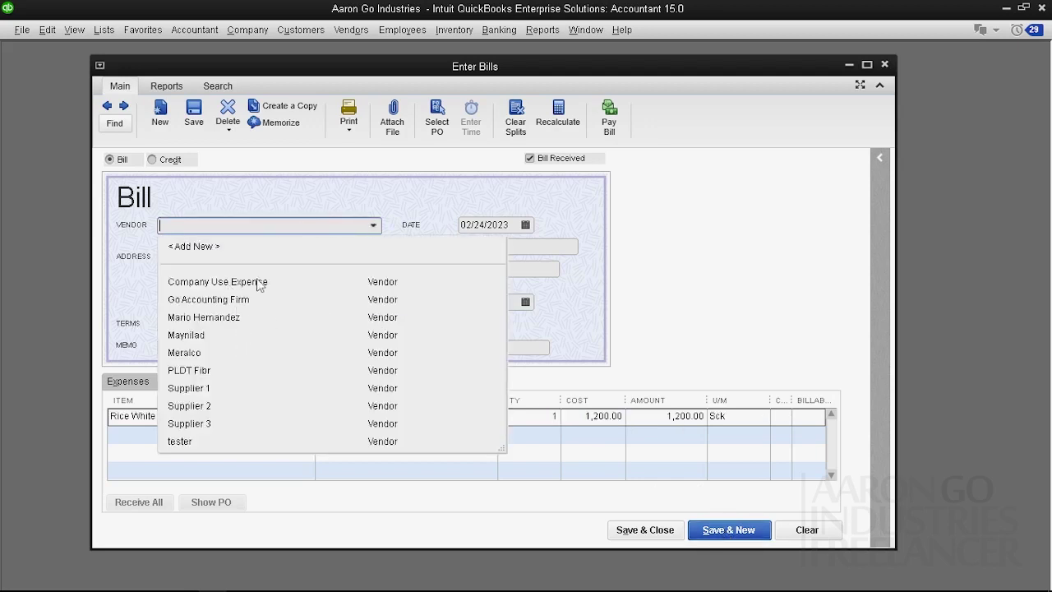
pyautogui.click(206, 393)
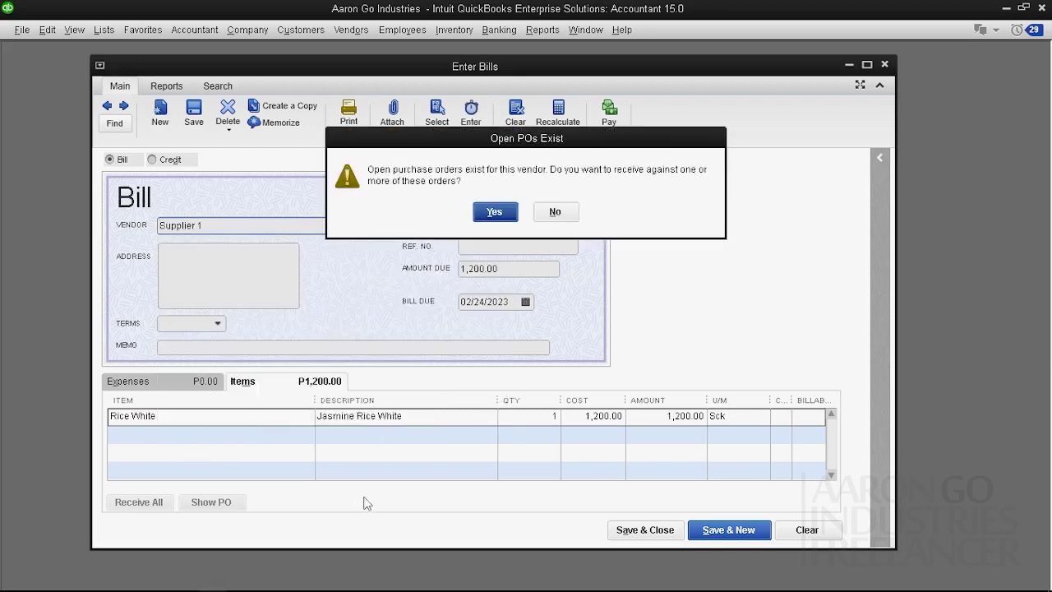
pyautogui.click(563, 219)
pyautogui.click(712, 532)
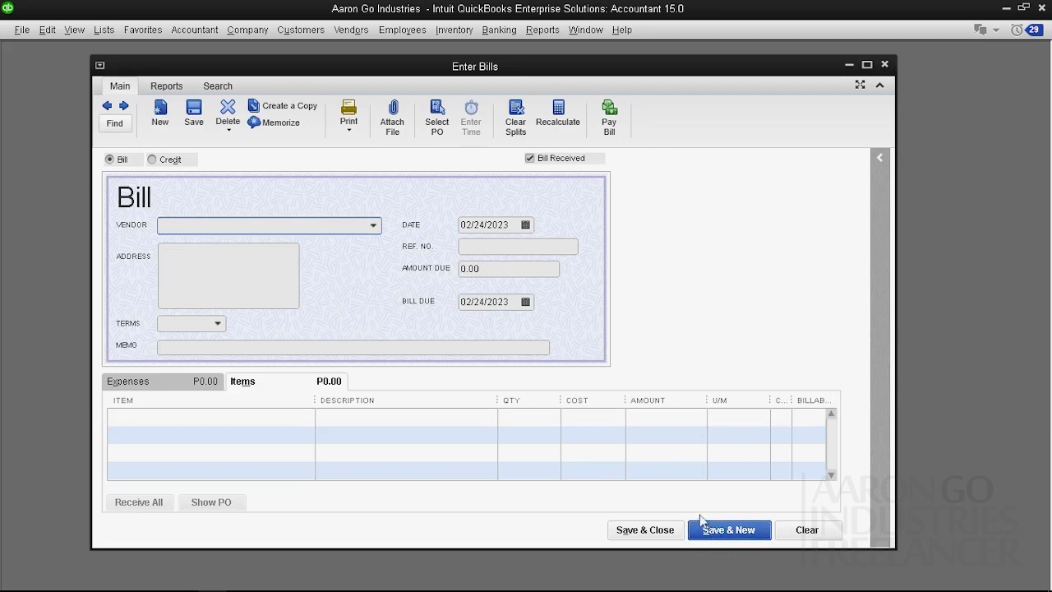
pyautogui.click(539, 31)
pyautogui.moveTo(556, 273)
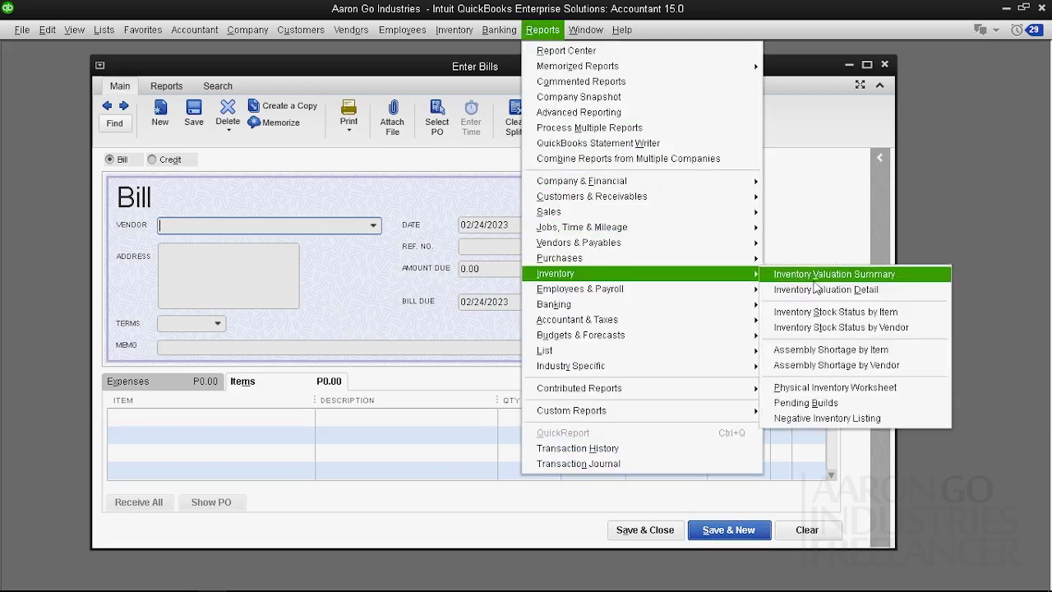
pyautogui.click(824, 311)
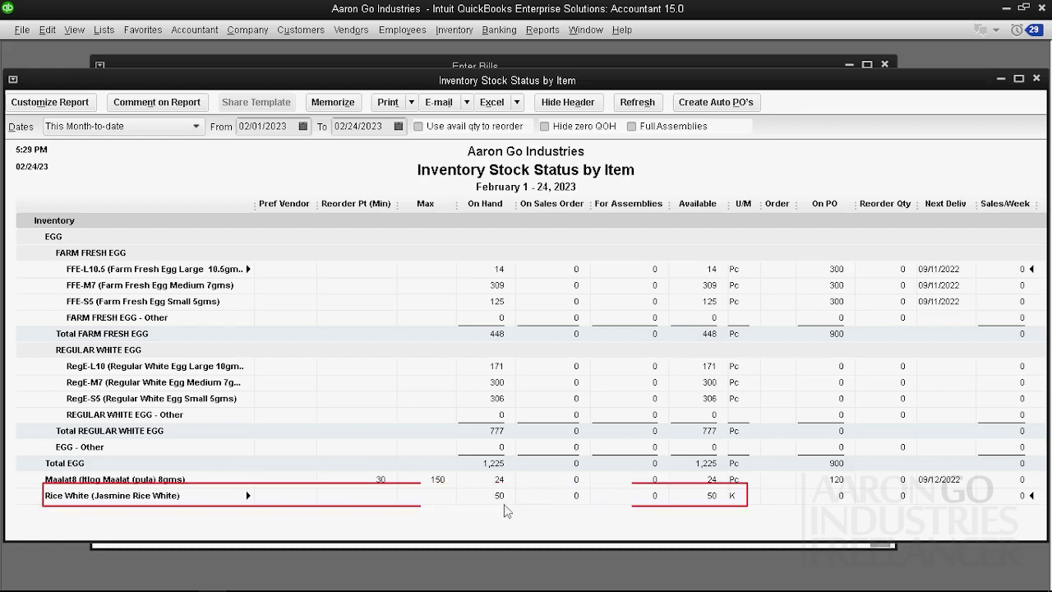
pyautogui.click(1036, 78)
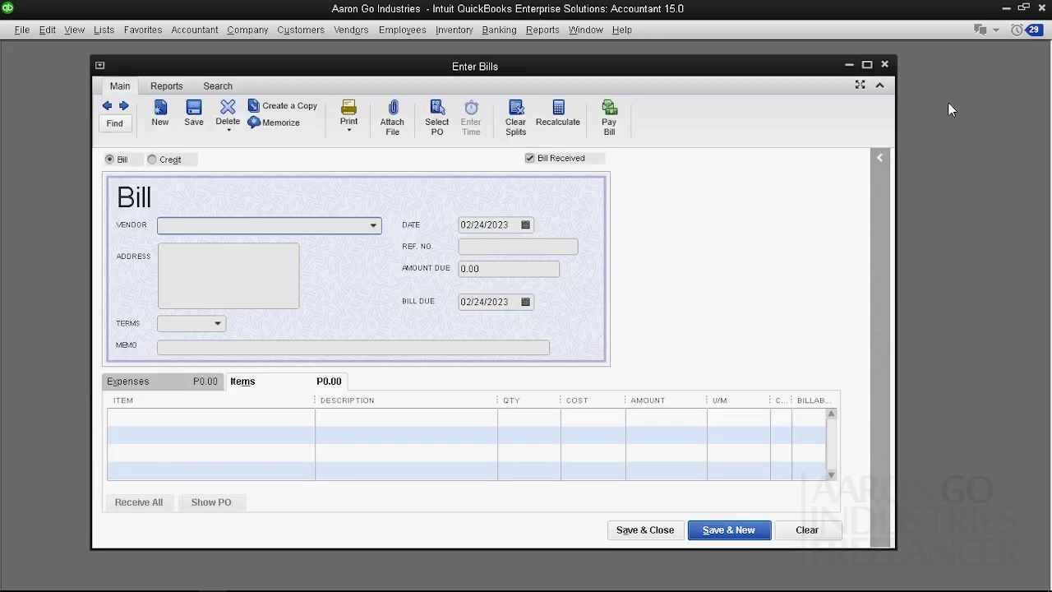
# Close the Enter Bills window and open the U/M Set List.
pyautogui.click(885, 65)
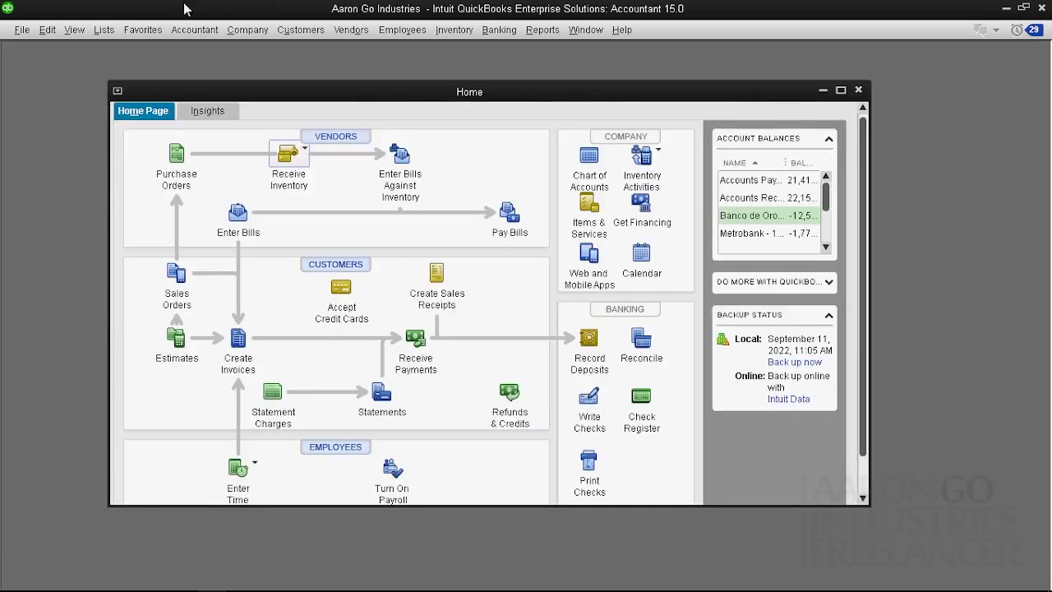
pyautogui.click(104, 30)
pyautogui.click(123, 97)
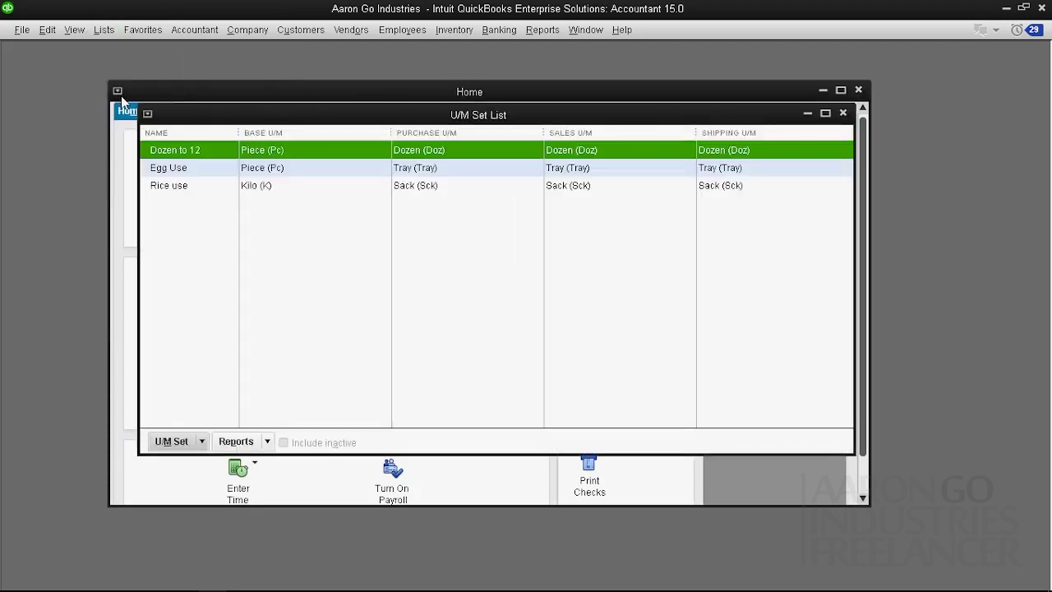
# Review the Rice use set's Sack (50 K) and HSack (25 K) units, then cancel.
pyautogui.click(218, 187)
pyautogui.rightClick(218, 194)
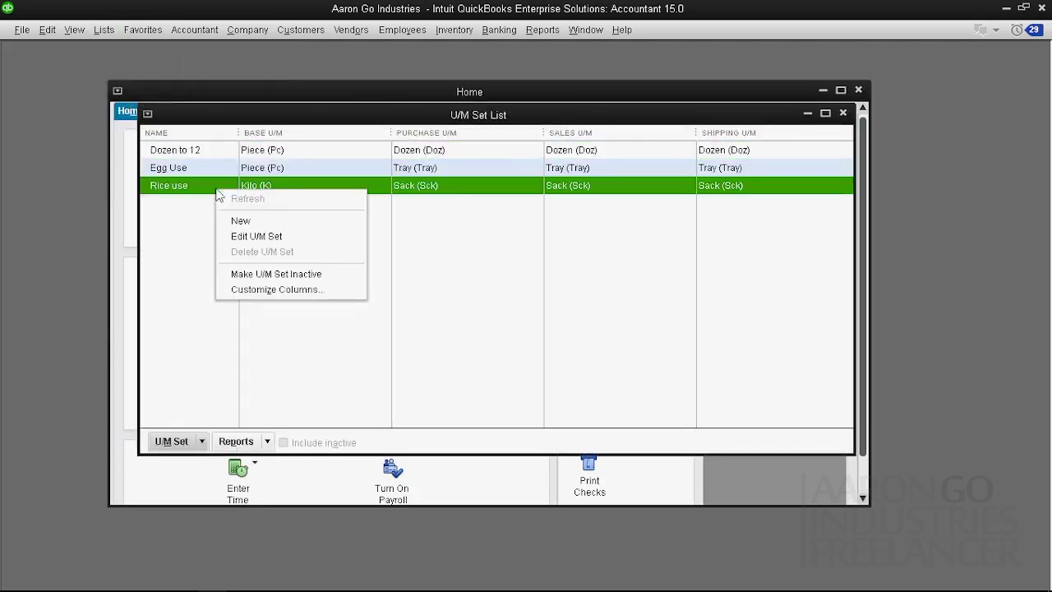
pyautogui.click(275, 235)
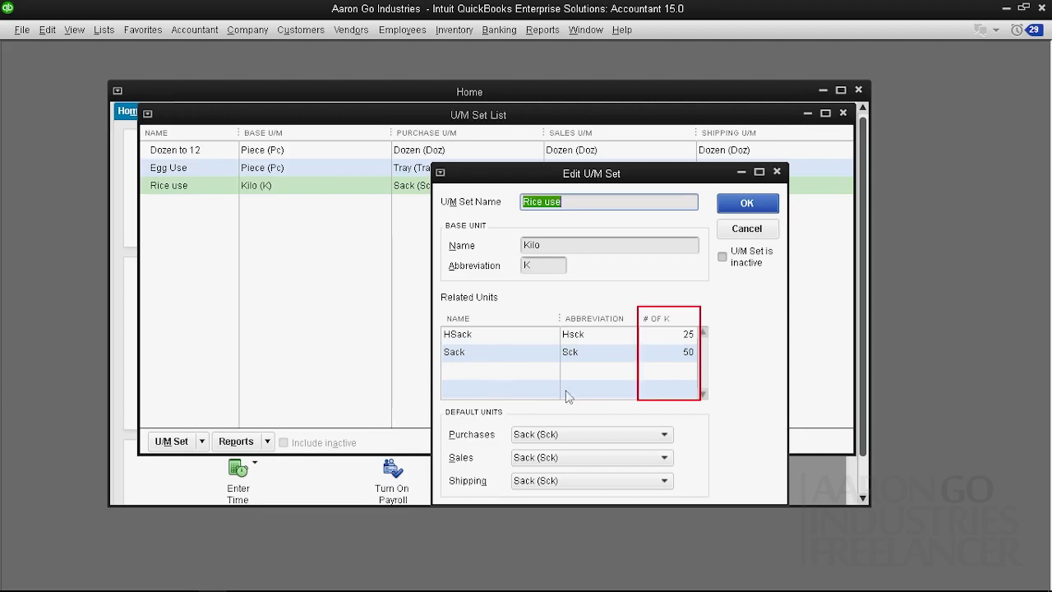
pyautogui.click(680, 352)
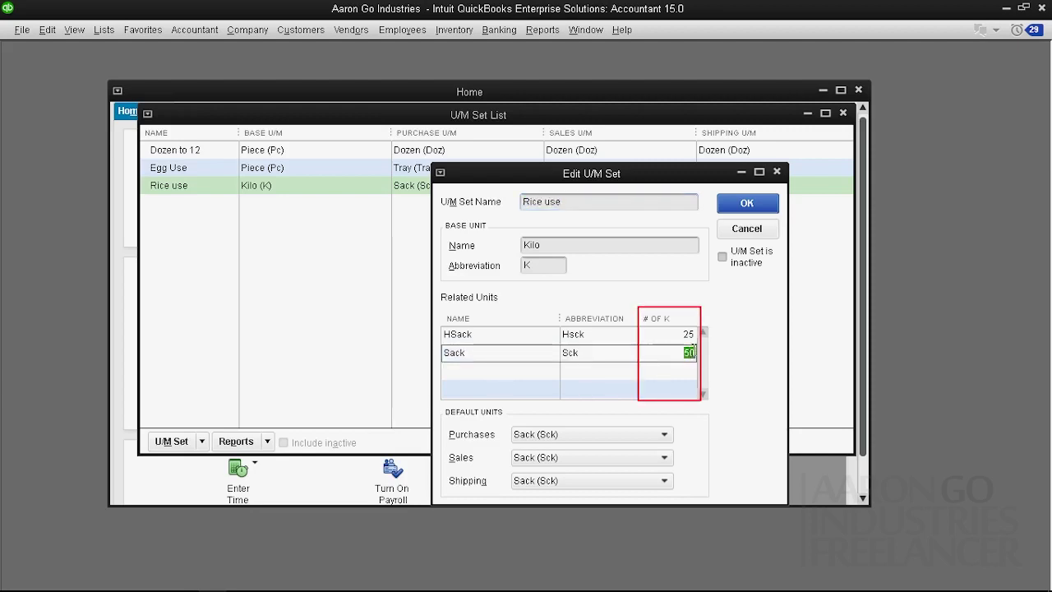
pyautogui.click(689, 336)
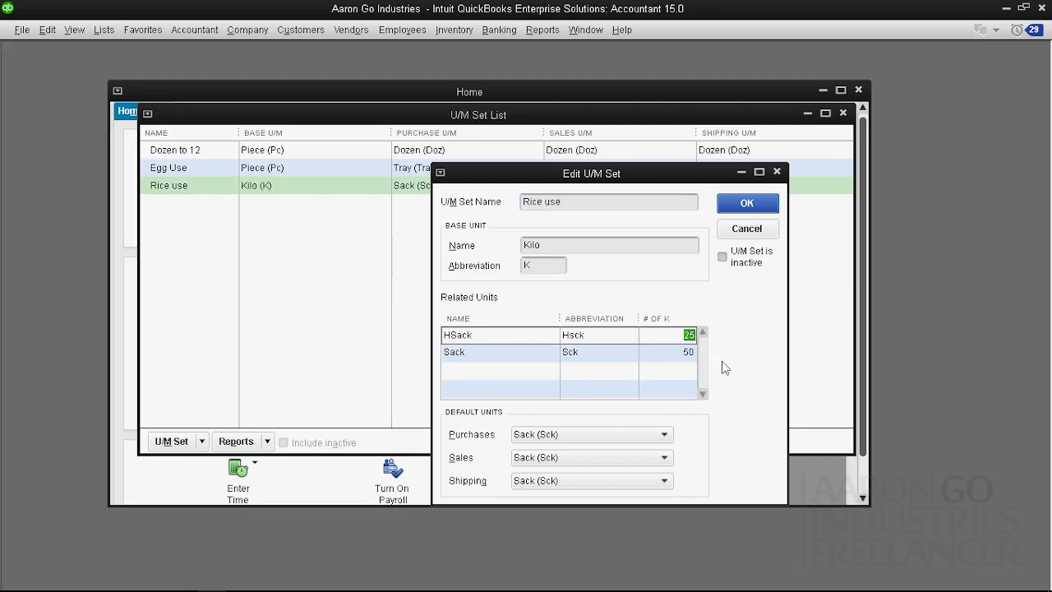
pyautogui.hotkey('shift', 'Tab')
pyautogui.hotkey('shift', 'Tab')
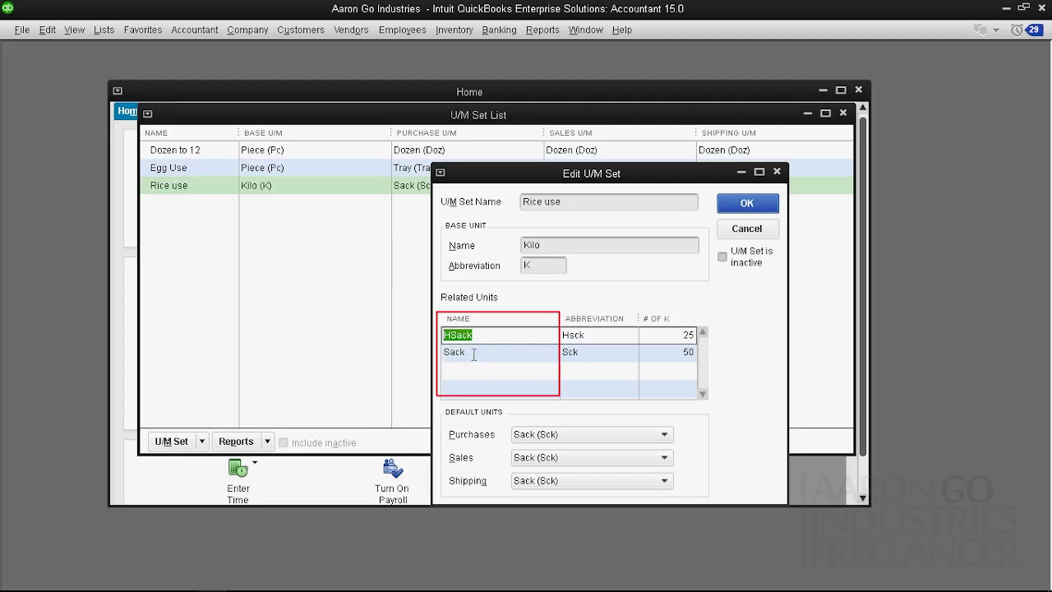
pyautogui.click(771, 234)
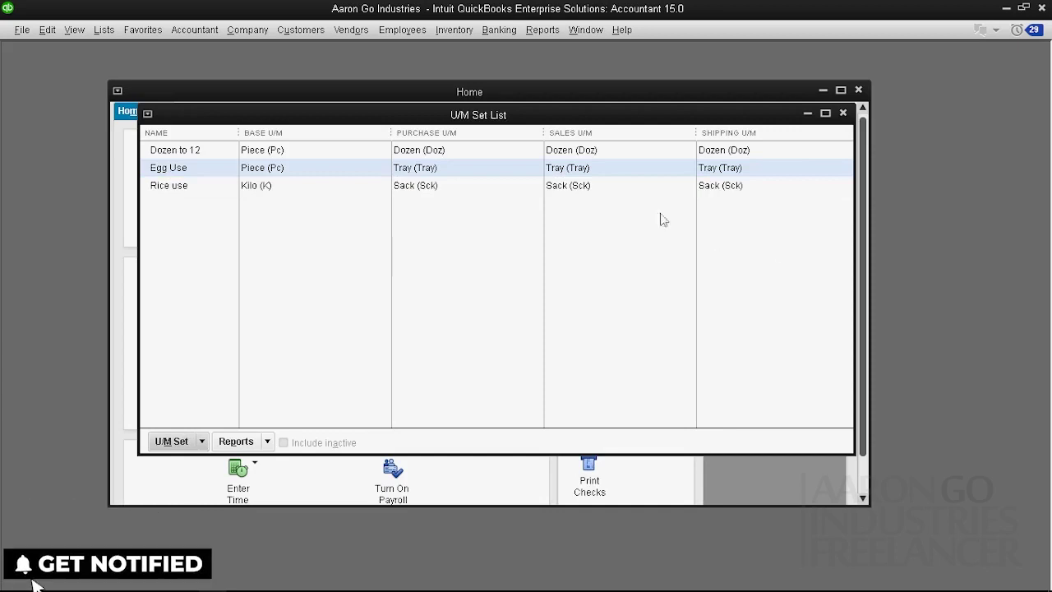
# Reopen Rice use, check the HSack kilo quantity, and close without saving.
pyautogui.click(626, 192)
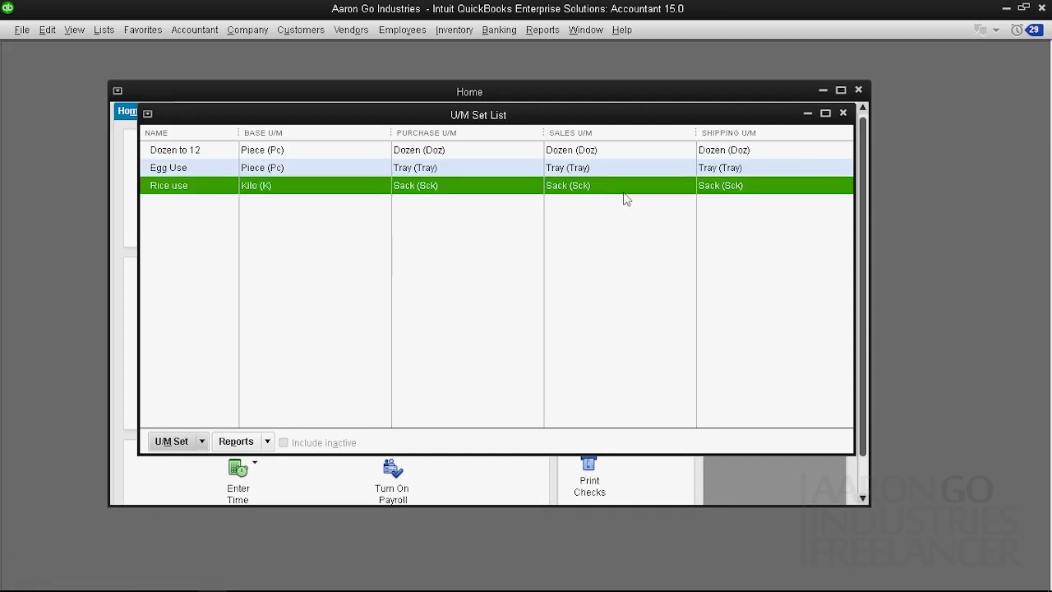
pyautogui.rightClick(627, 196)
pyautogui.click(651, 240)
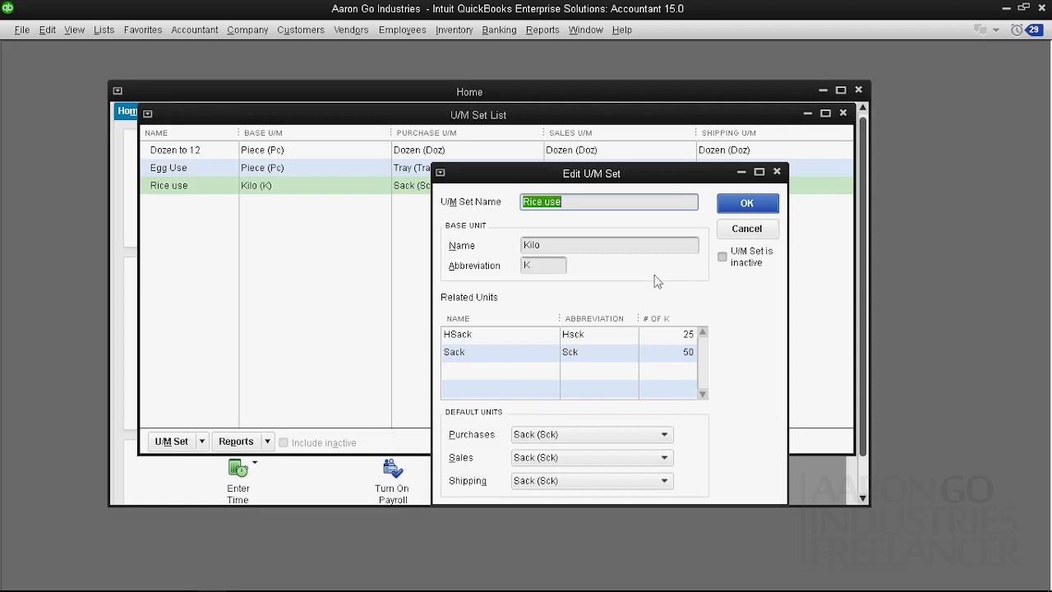
pyautogui.click(660, 335)
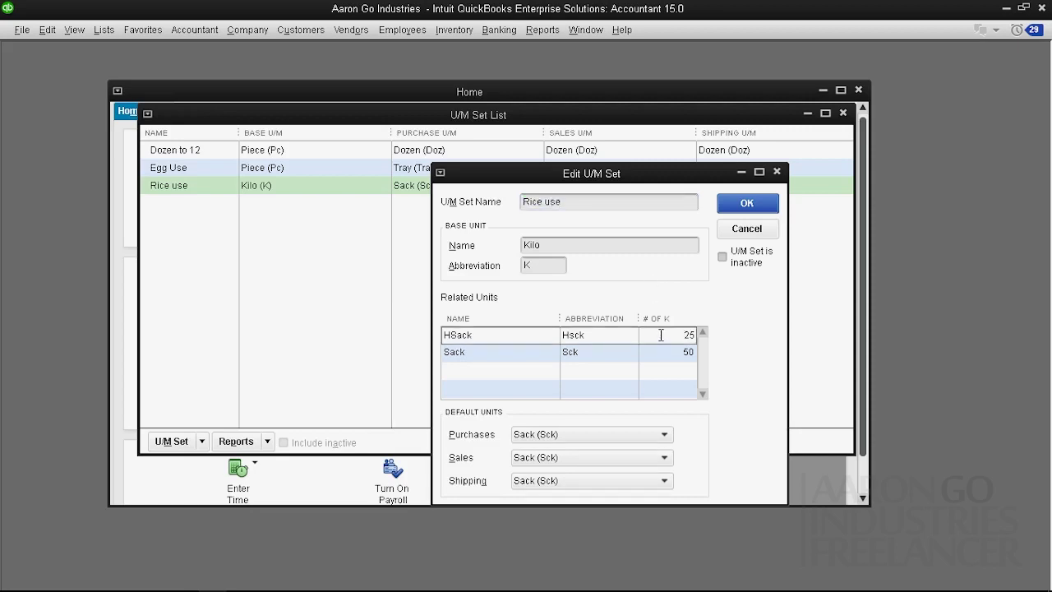
pyautogui.click(660, 333)
pyautogui.click(762, 228)
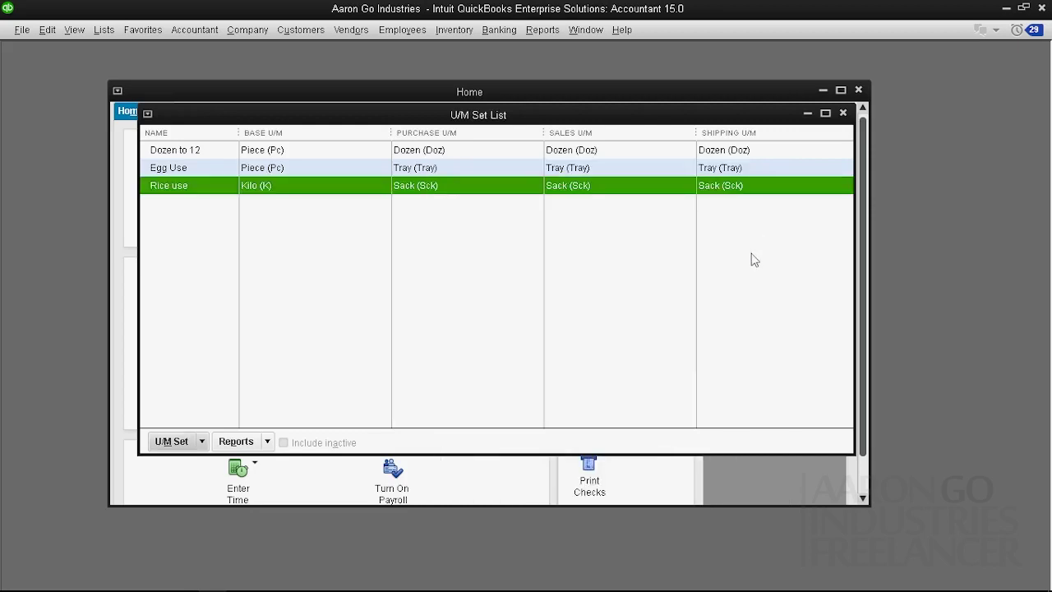
pyautogui.click(802, 309)
# Open Rice use again, recheck Sack 50, HSack 25 and base K, then close it.
pyautogui.click(756, 185)
pyautogui.doubleClick(755, 183)
pyautogui.click(691, 353)
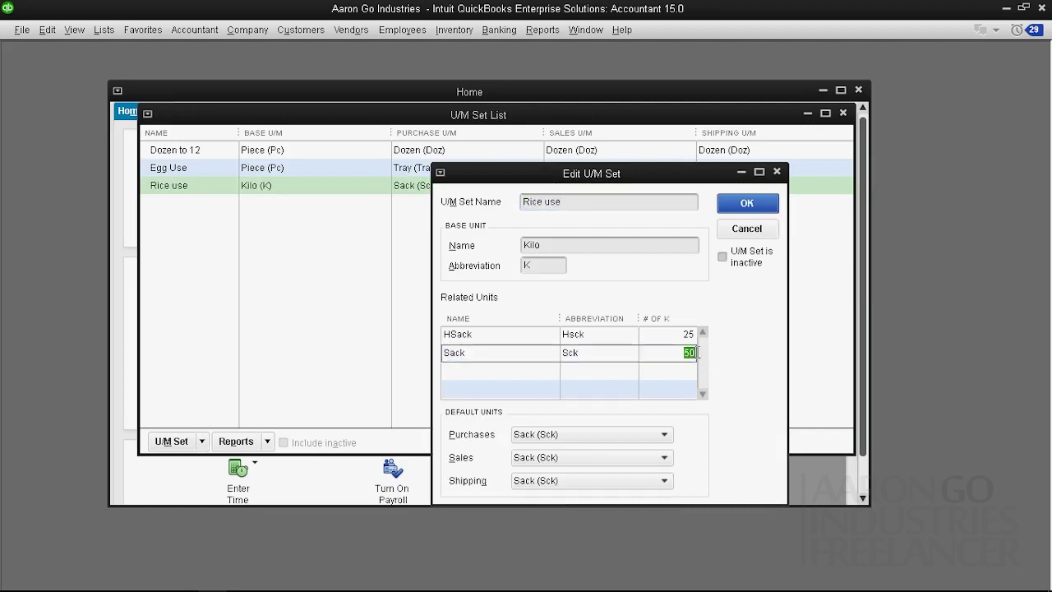
pyautogui.click(687, 335)
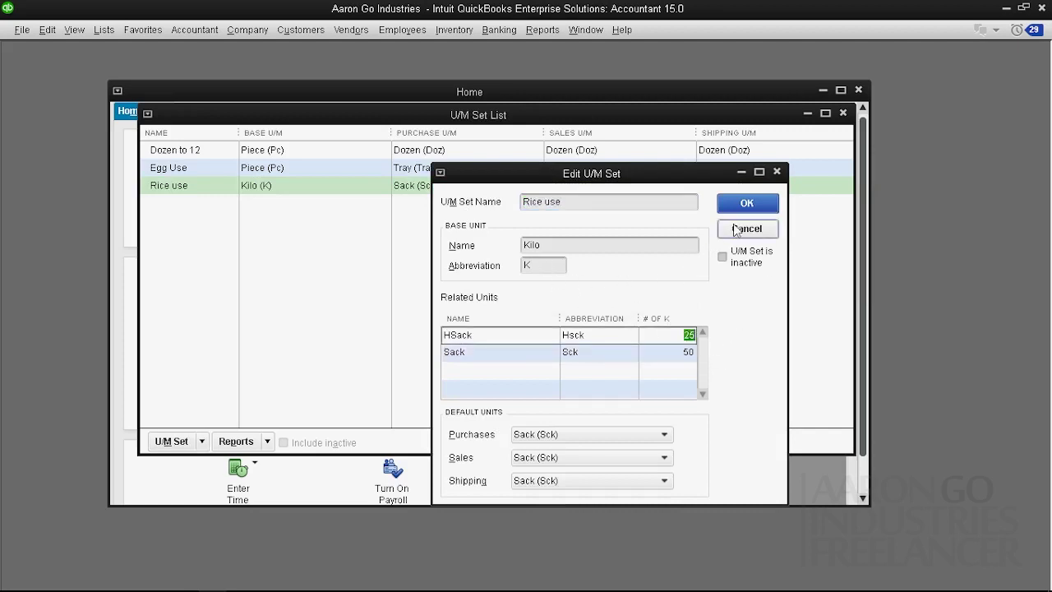
pyautogui.click(682, 355)
pyautogui.click(689, 336)
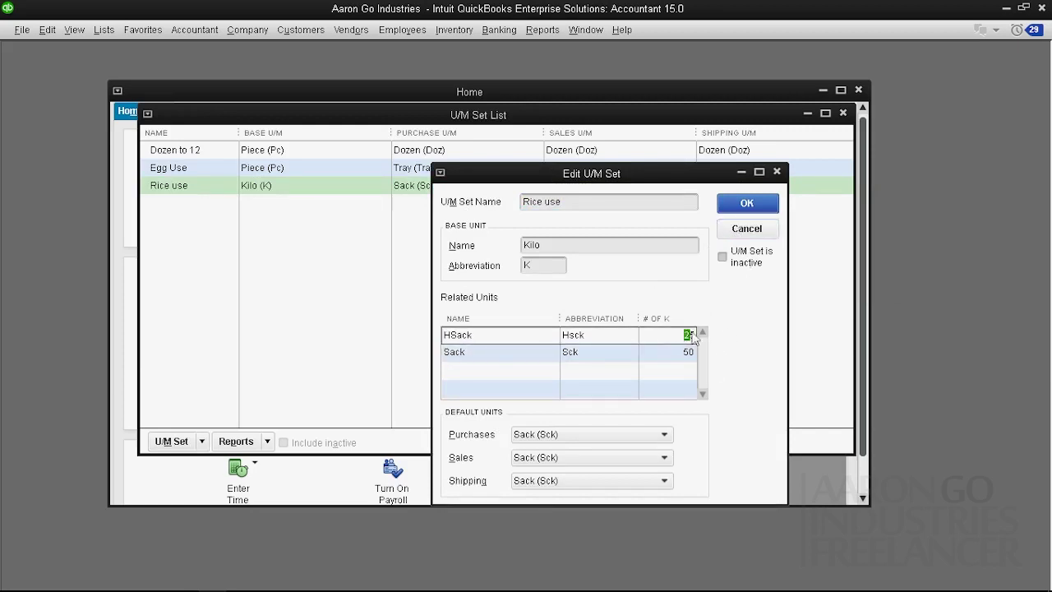
pyautogui.click(552, 268)
pyautogui.click(762, 204)
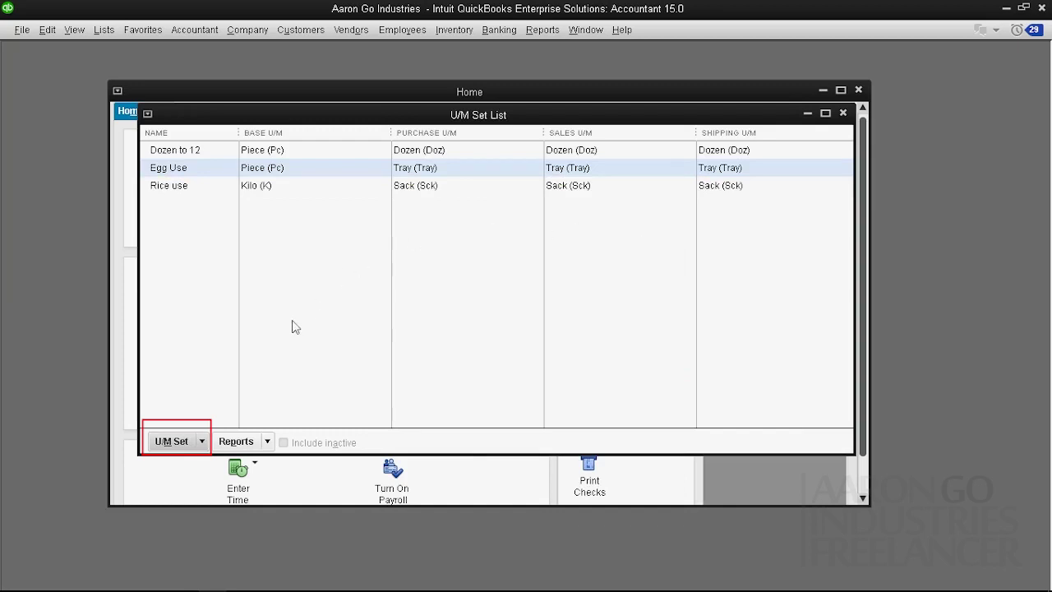
# Create a new Other-type U/M set and enter Kilo, abbreviated K, as its base unit.
pyautogui.click(200, 442)
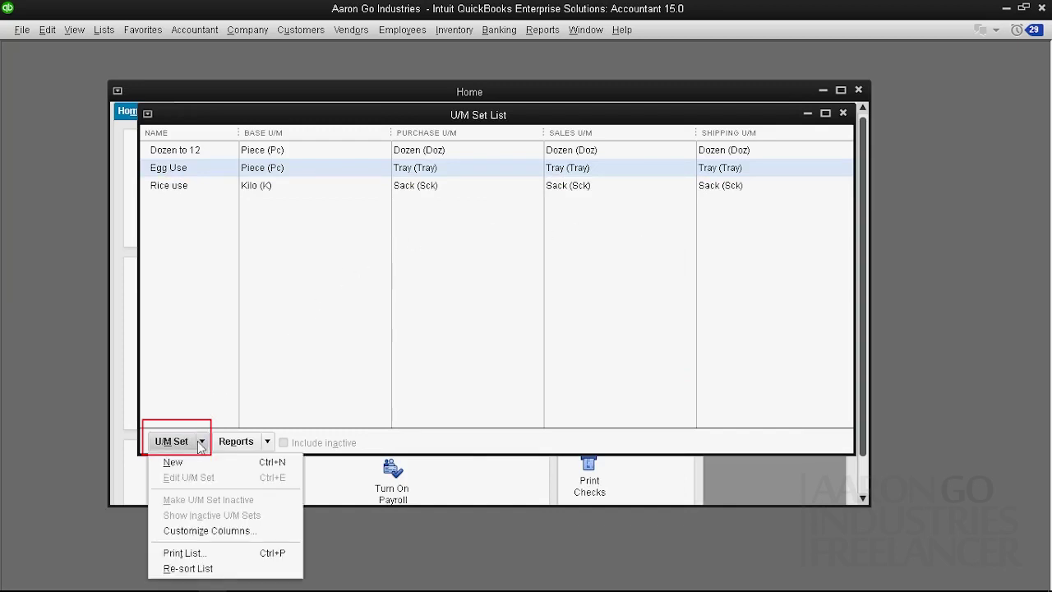
pyautogui.click(201, 463)
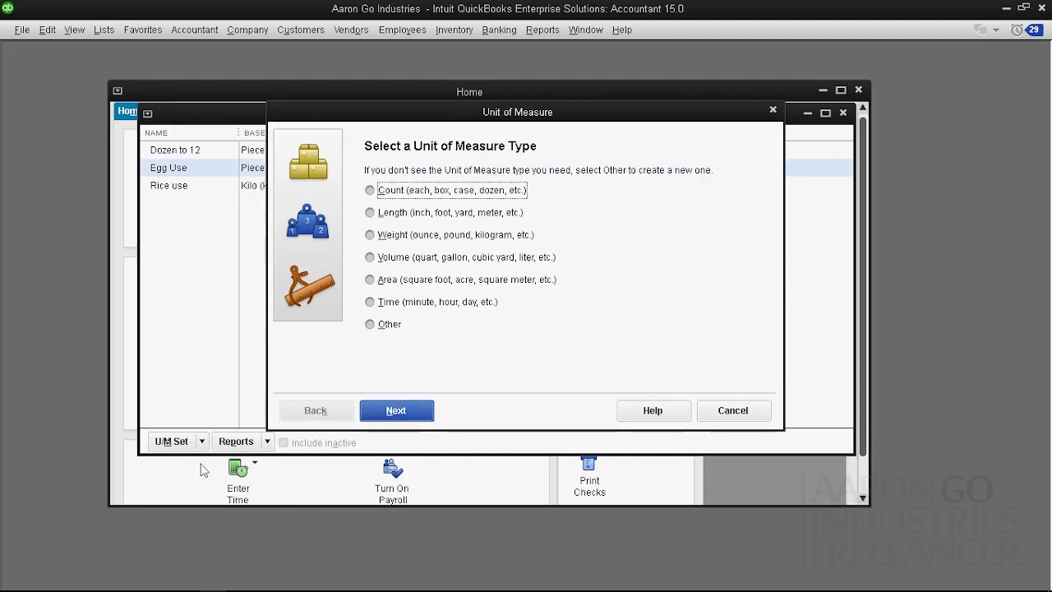
pyautogui.click(380, 325)
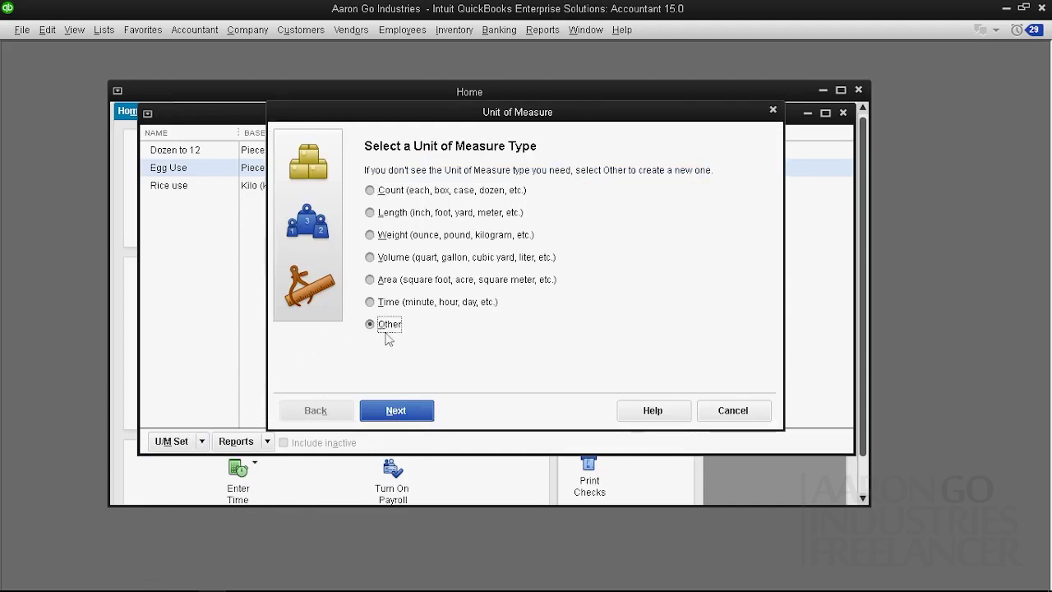
pyautogui.click(379, 411)
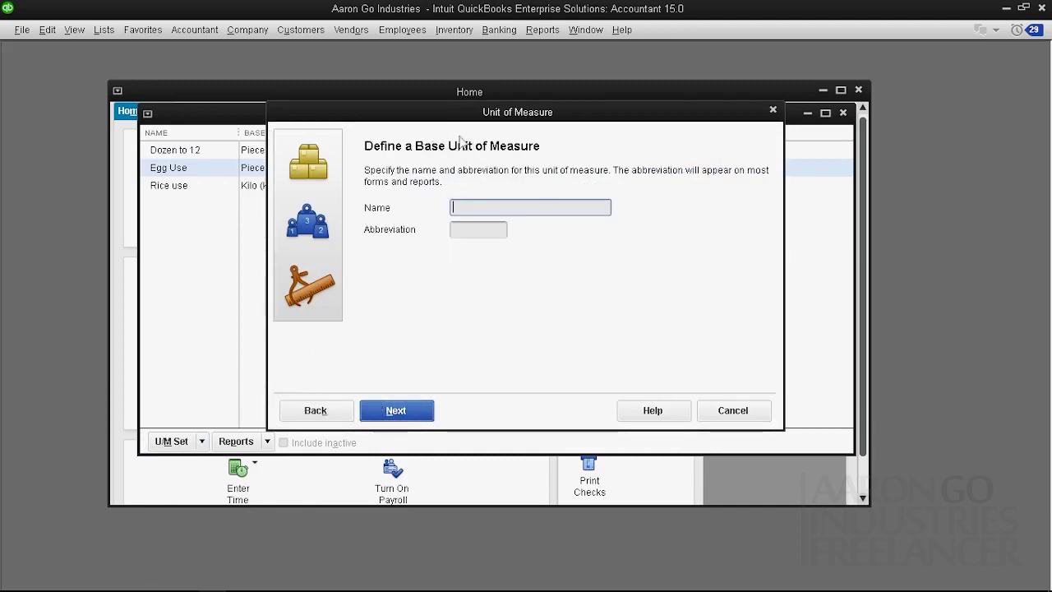
pyautogui.moveTo(454, 115); pyautogui.dragTo(411, 125)
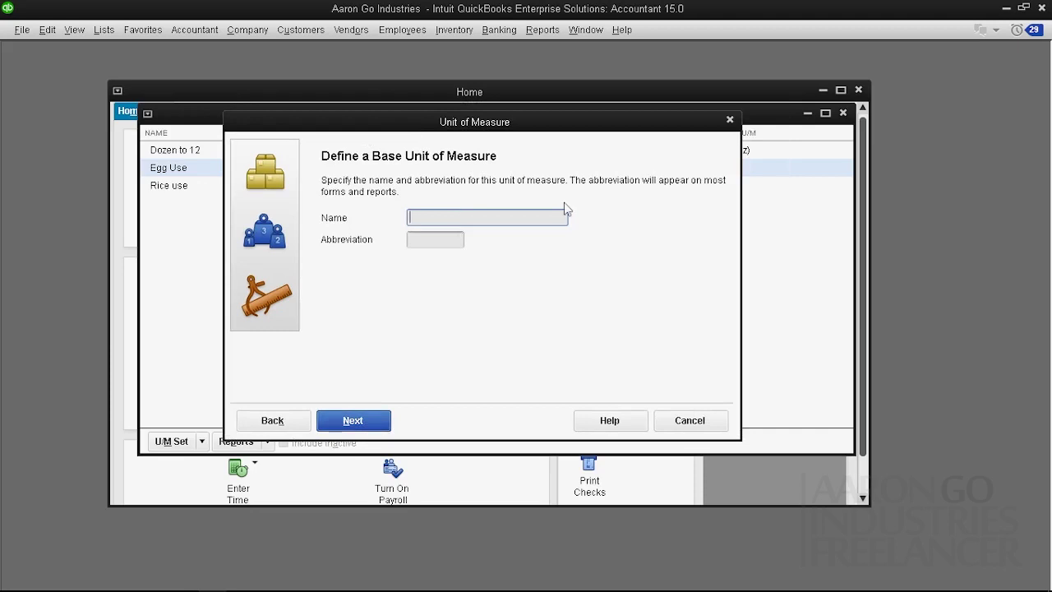
pyautogui.write('Kilo')
pyautogui.press('Tab')
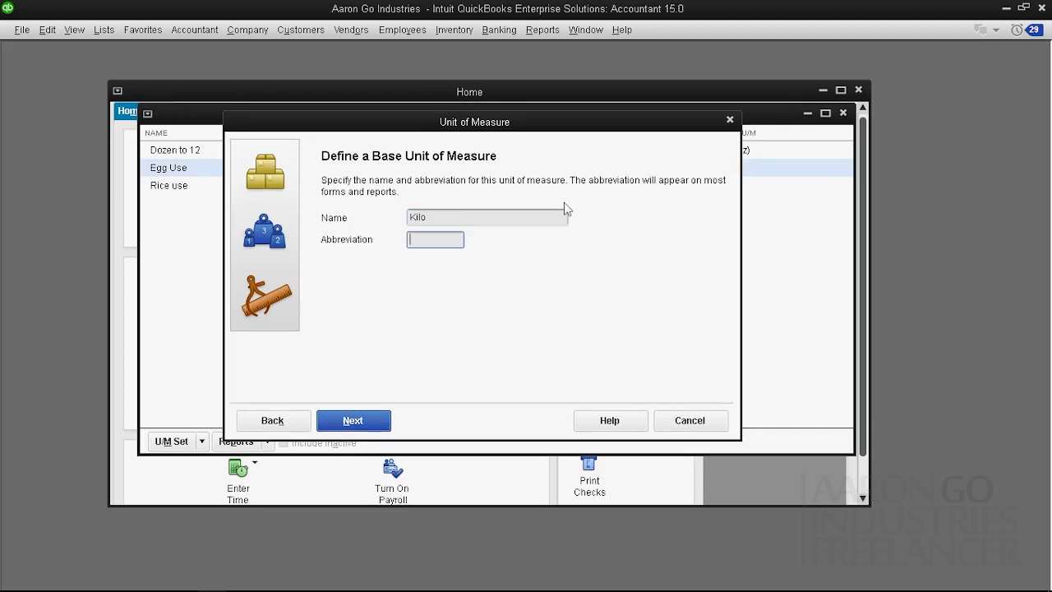
pyautogui.write('K')
pyautogui.click(370, 421)
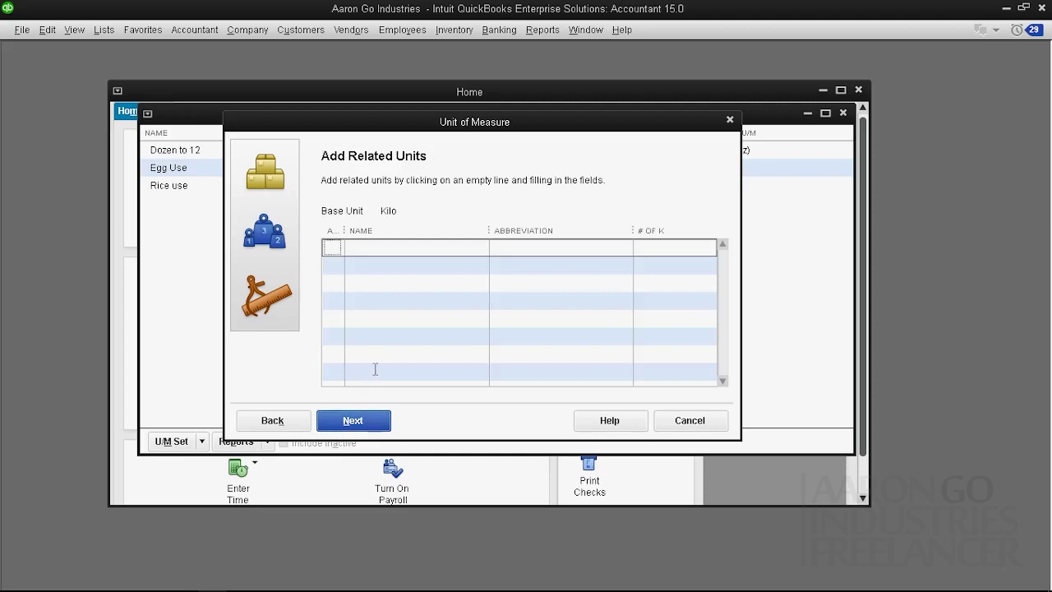
# Name the first related unit Big Rectangle Can, abbreviated RectCan.
pyautogui.click(372, 245)
pyautogui.write('Big')
pyautogui.write(' Can')
pyautogui.press('BackSpace')
pyautogui.press('BackSpace')
pyautogui.write('quar')
pyautogui.press('BackSpace')
pyautogui.press('BackSpace')
pyautogui.press('BackSpace')
pyautogui.press('BackSpace')
pyautogui.write('R')
pyautogui.write('ecat')
pyautogui.press('BackSpace')
pyautogui.write('t')
pyautogui.write('angle Can')
pyautogui.click(535, 249)
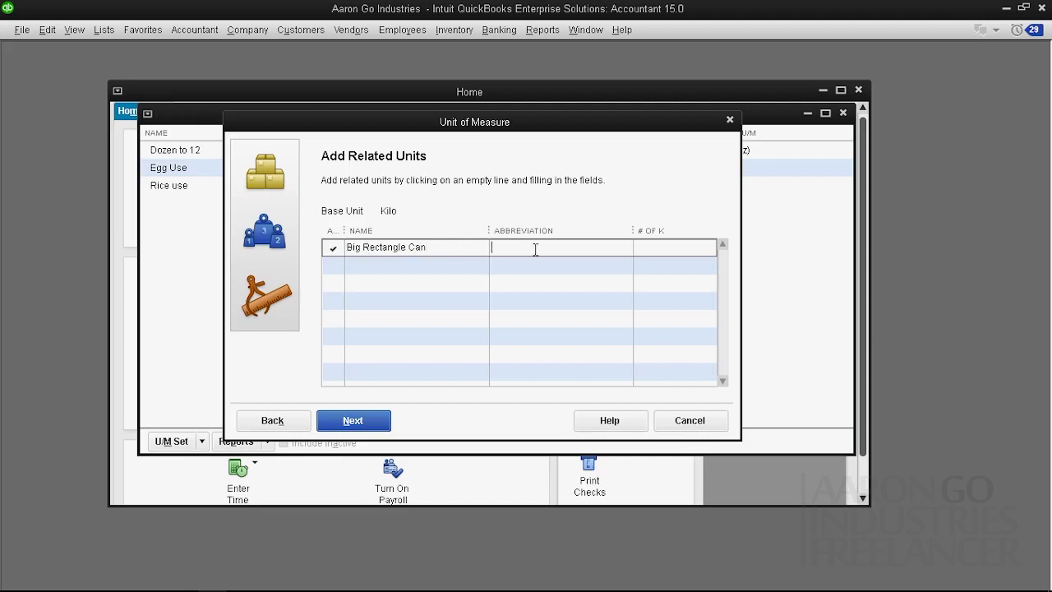
pyautogui.write('Rect')
pyautogui.write('Ca')
# Set Big Rectangle Can to 16 Kilo and check the row's entries.
pyautogui.click(661, 249)
pyautogui.write('6')
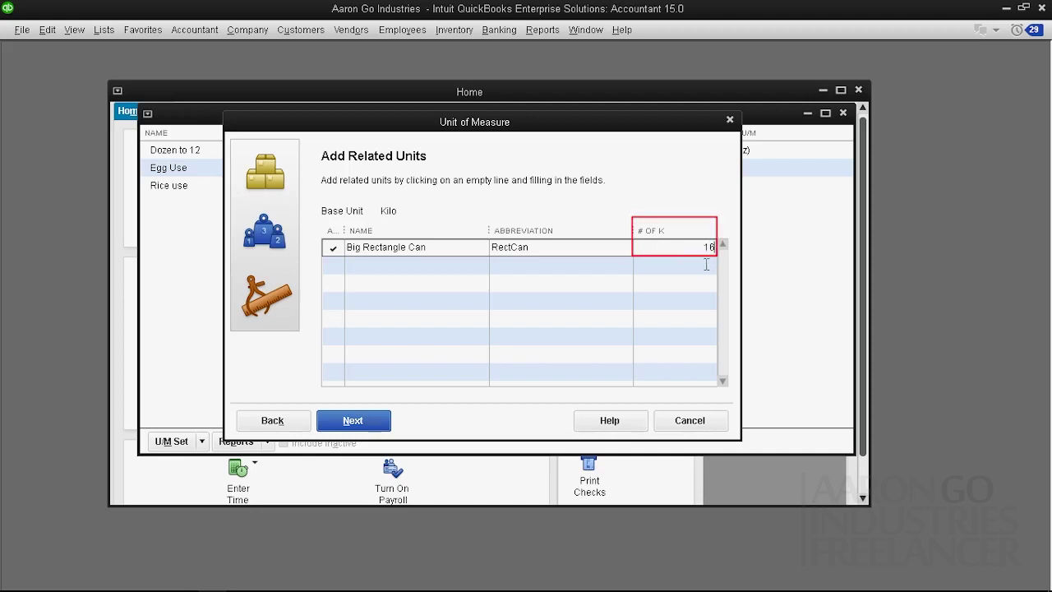
pyautogui.click(693, 282)
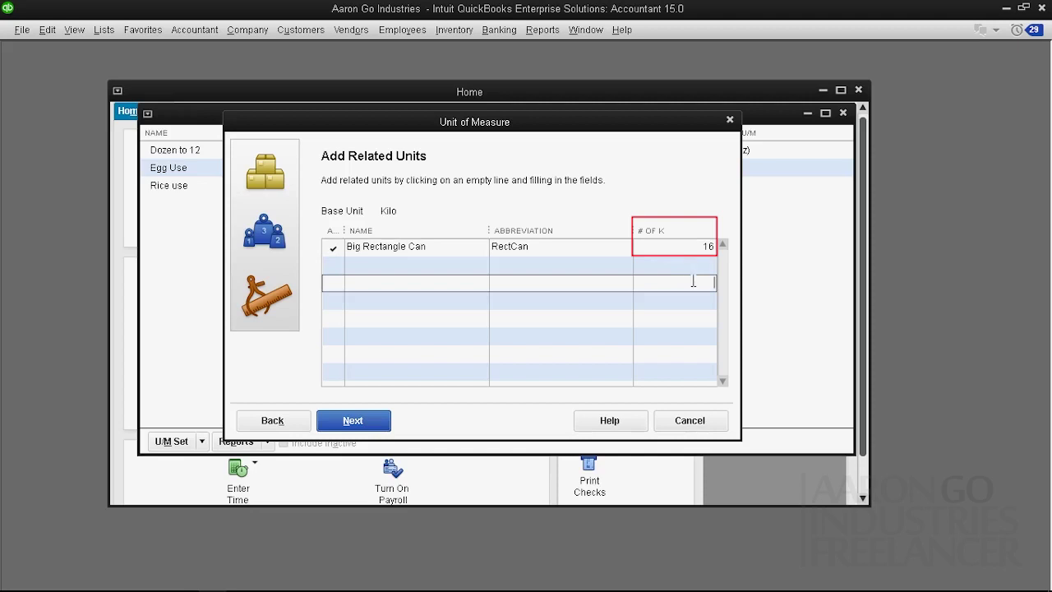
pyautogui.click(687, 240)
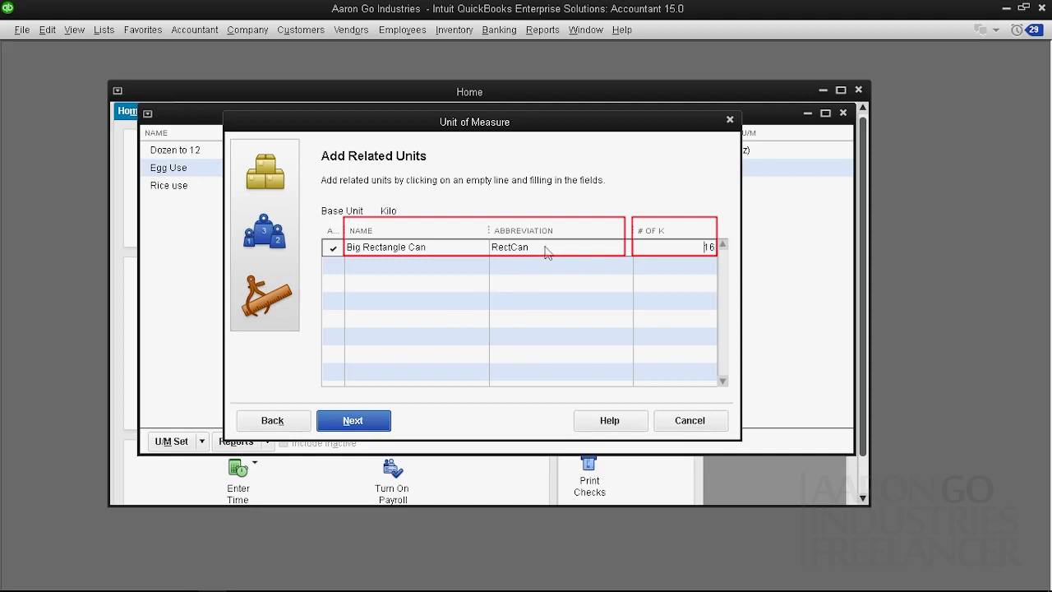
pyautogui.moveTo(699, 251); pyautogui.dragTo(722, 255)
pyautogui.click(569, 249)
pyautogui.click(696, 248)
pyautogui.click(703, 248)
pyautogui.moveTo(460, 248); pyautogui.dragTo(329, 246)
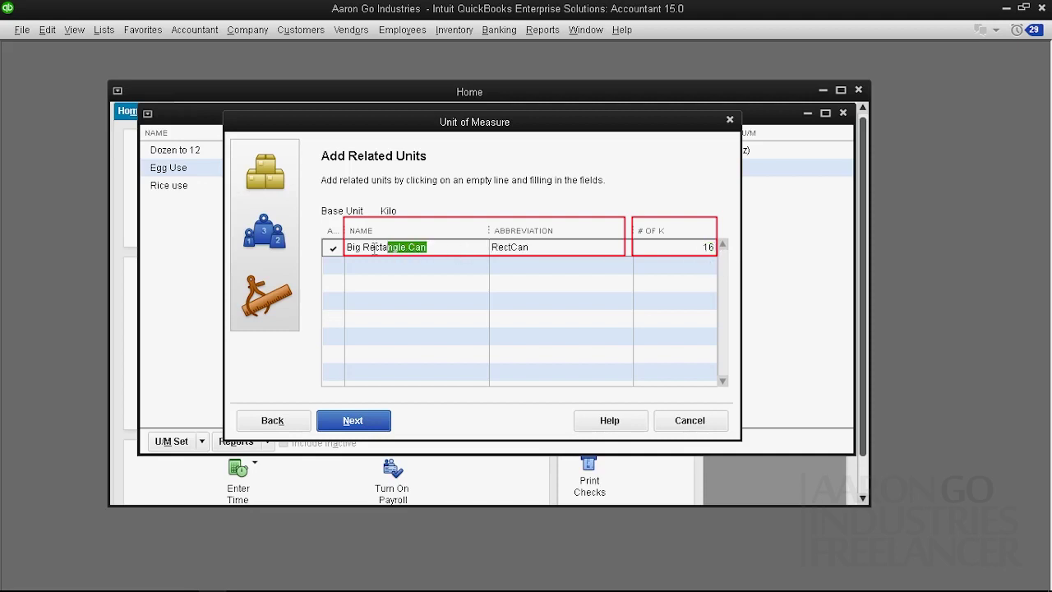
pyautogui.click(698, 248)
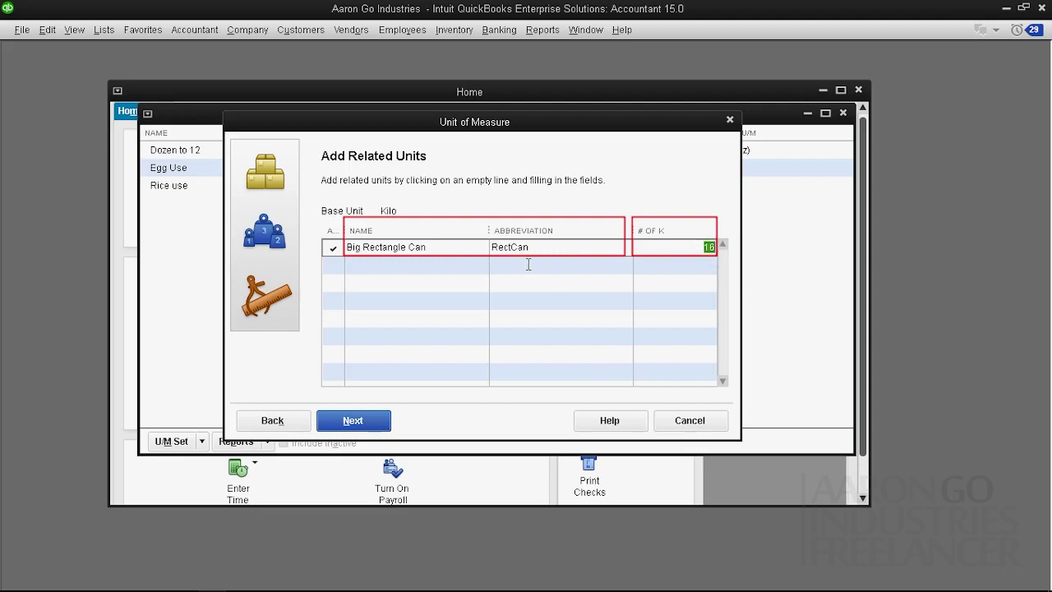
# Make Big Rectangle Can the purchase, sales and shipping default unit.
pyautogui.click(365, 422)
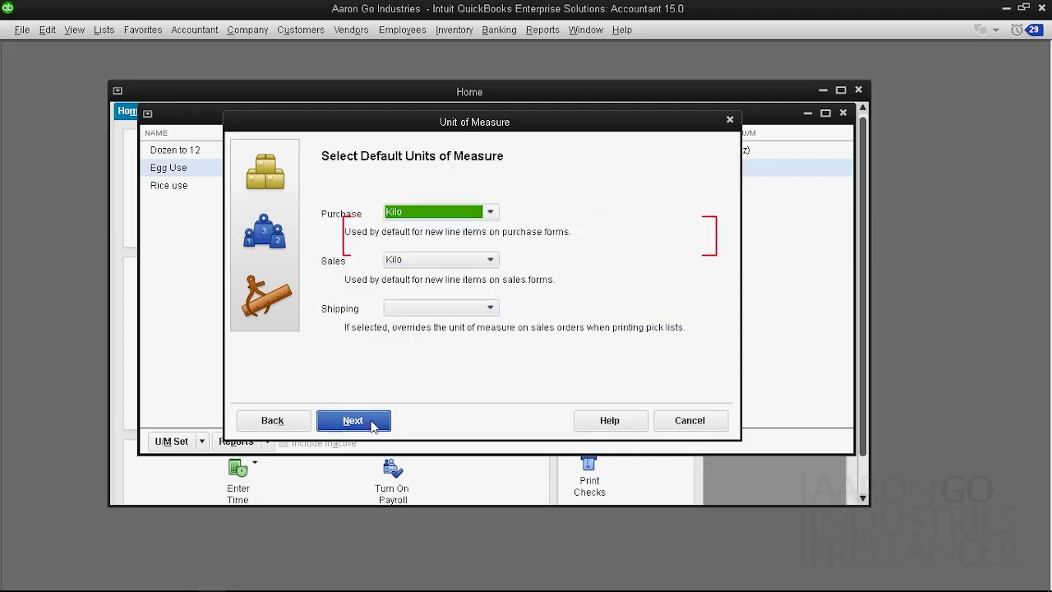
pyautogui.click(412, 216)
pyautogui.click(415, 245)
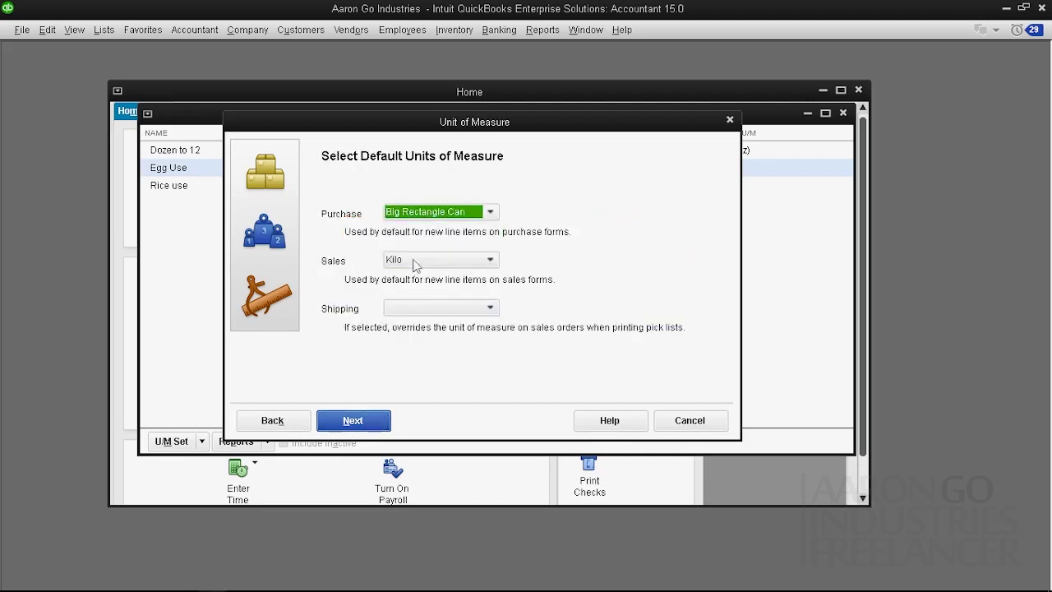
pyautogui.click(416, 259)
pyautogui.click(415, 297)
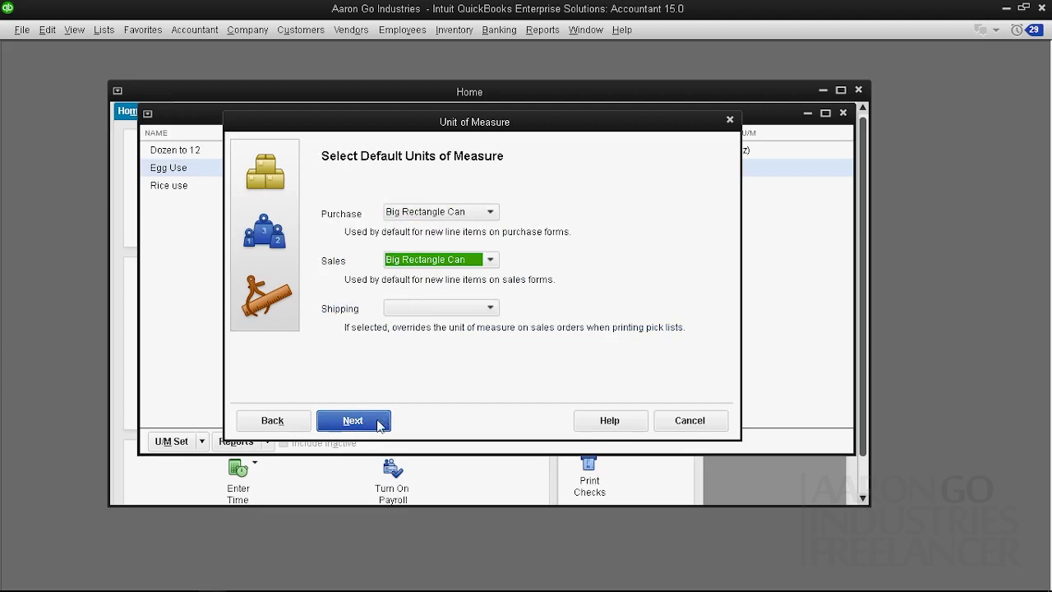
pyautogui.click(413, 309)
pyautogui.click(407, 363)
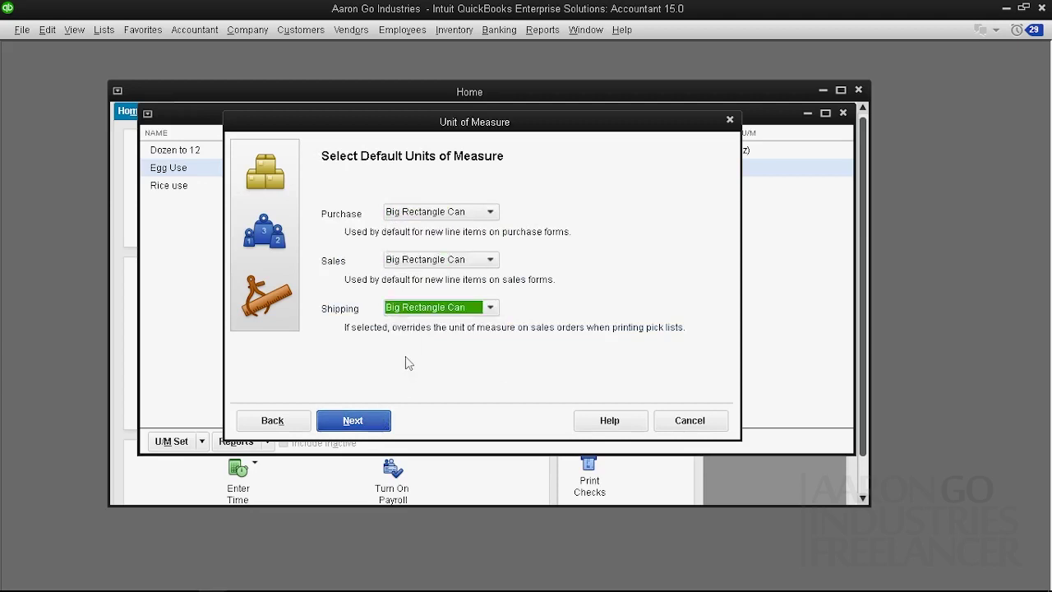
# Name the set Can Cooking oil and finish creating it.
pyautogui.click(358, 424)
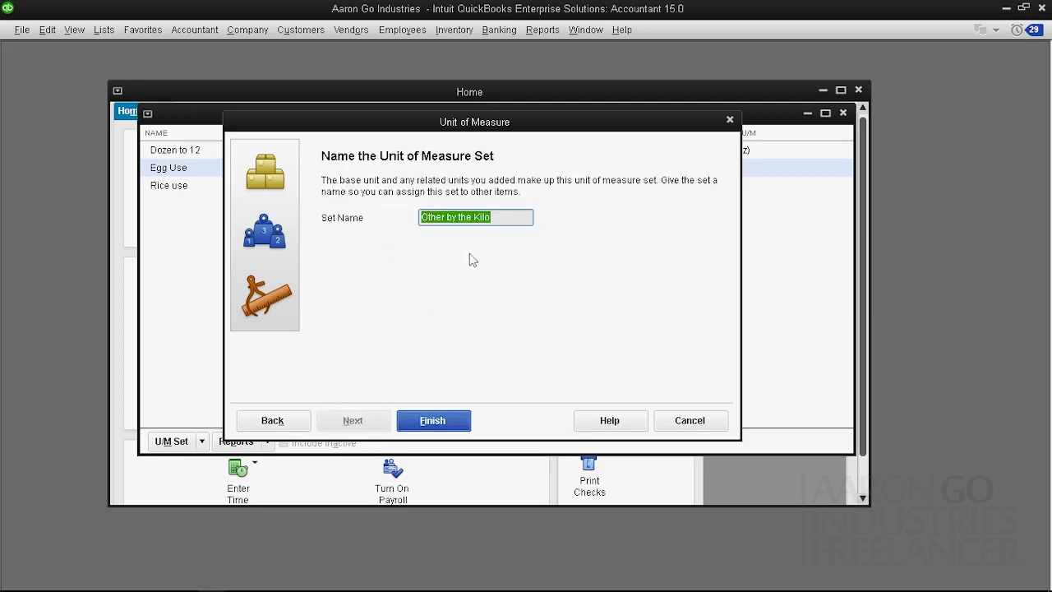
pyautogui.moveTo(475, 123); pyautogui.dragTo(709, 157)
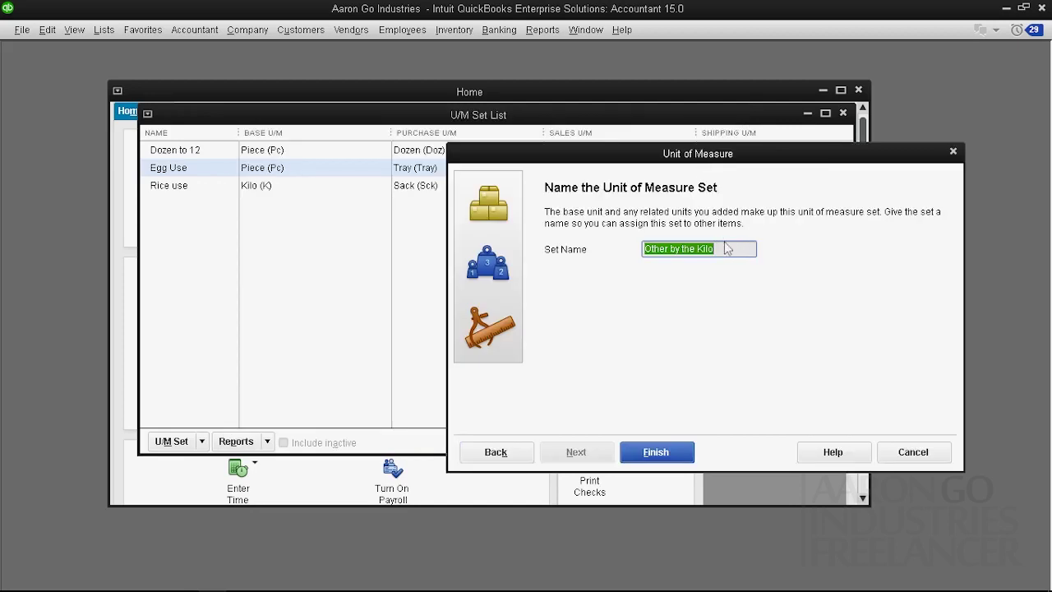
pyautogui.write('Can Cookin')
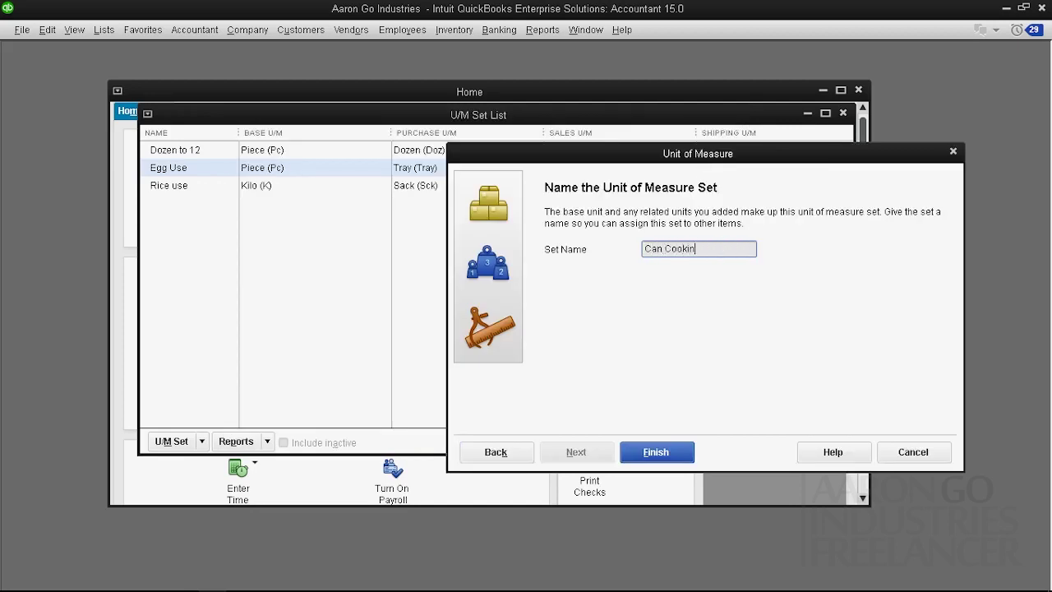
pyautogui.write('g oil')
pyautogui.click(651, 452)
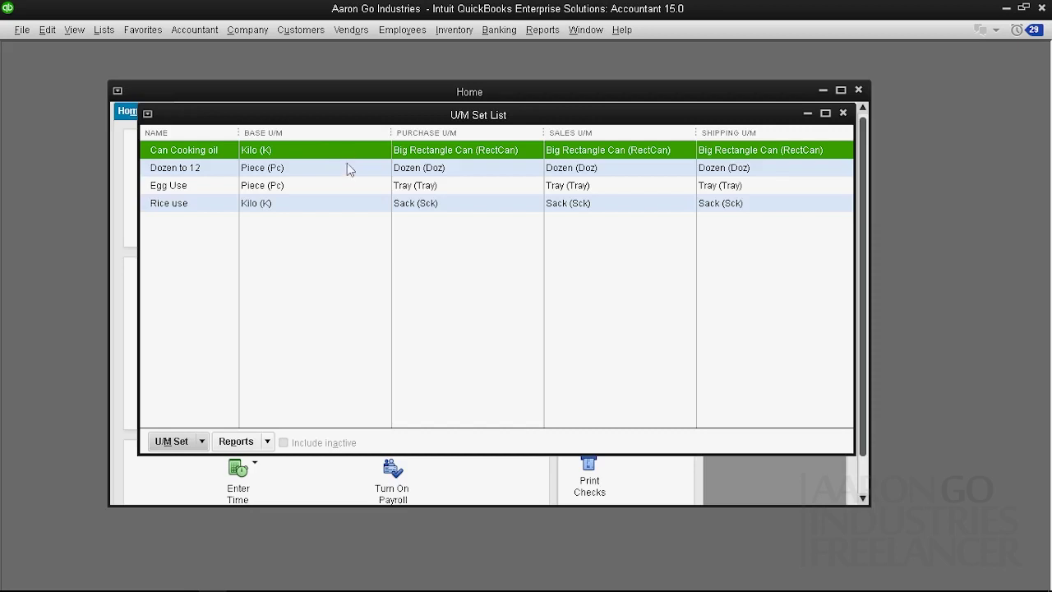
# Inspect the Can Cooking oil set's units, close it unchanged, and open the U/M Set menu.
pyautogui.click(337, 169)
pyautogui.click(330, 155)
pyautogui.rightClick(333, 153)
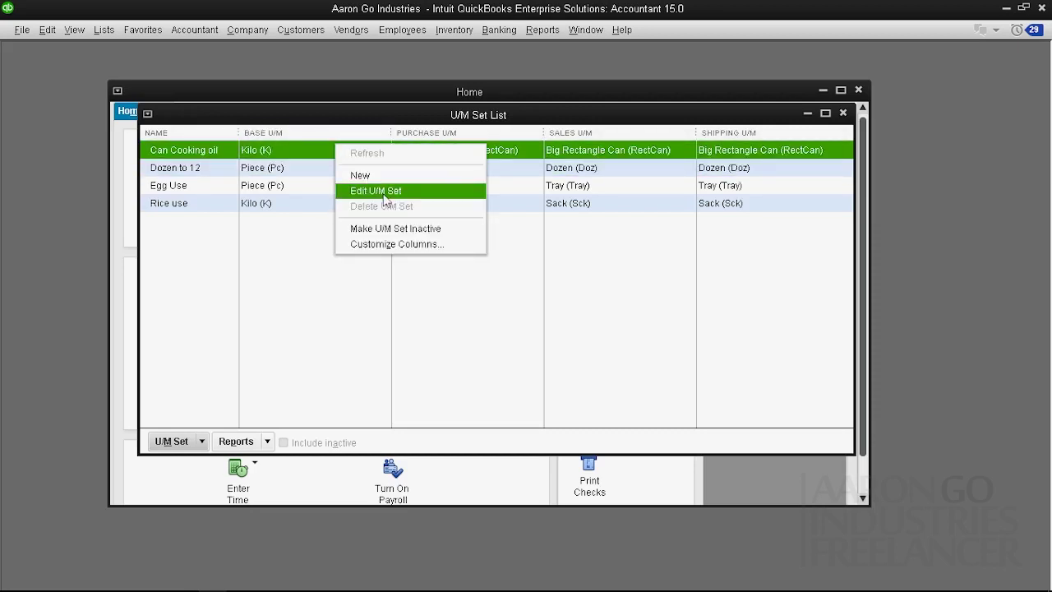
pyautogui.click(386, 189)
pyautogui.click(585, 334)
pyautogui.click(689, 335)
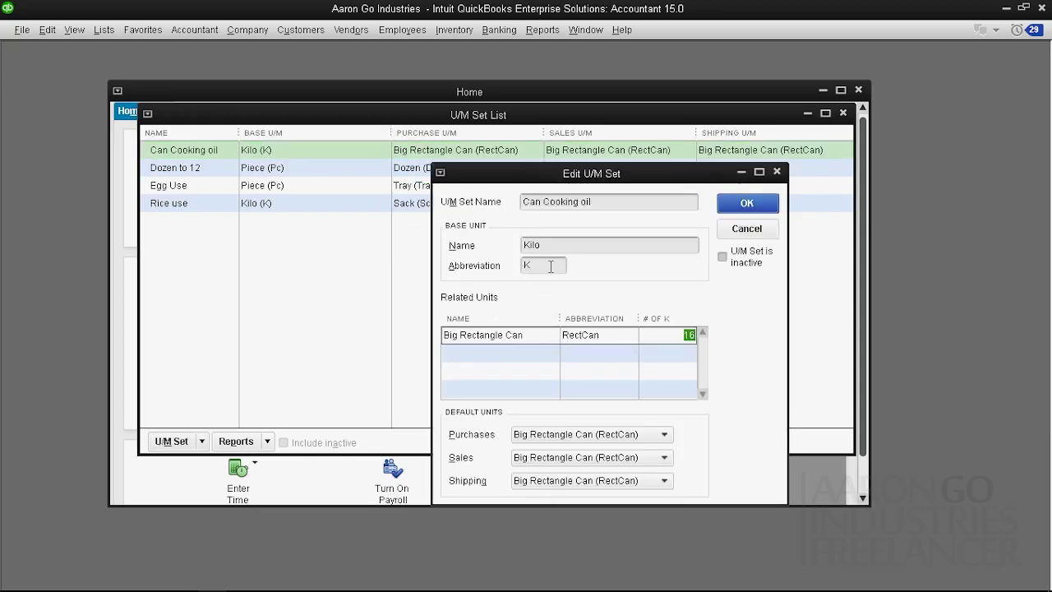
pyautogui.click(543, 265)
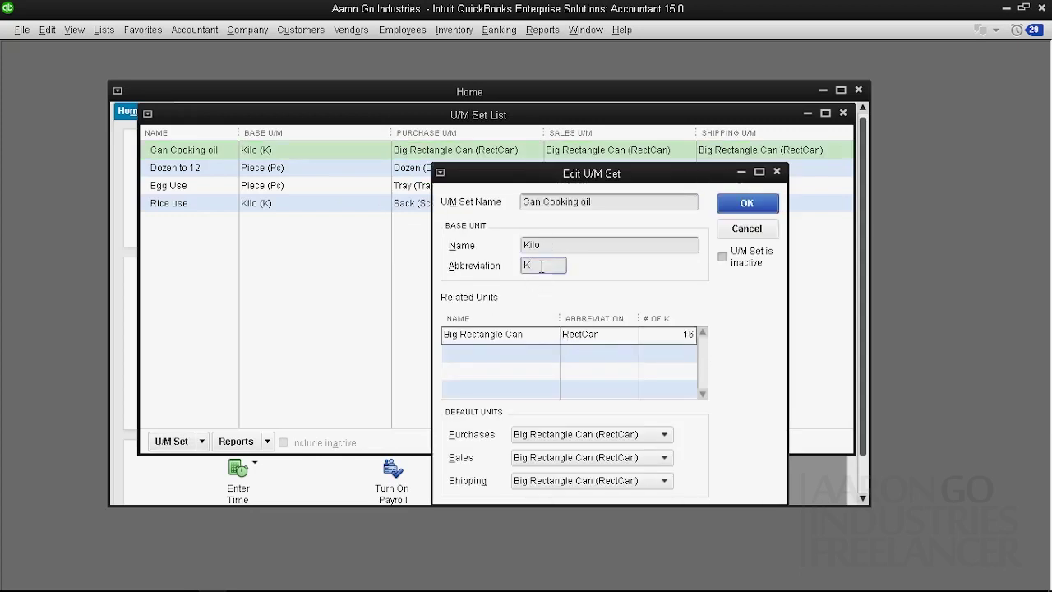
pyautogui.click(747, 203)
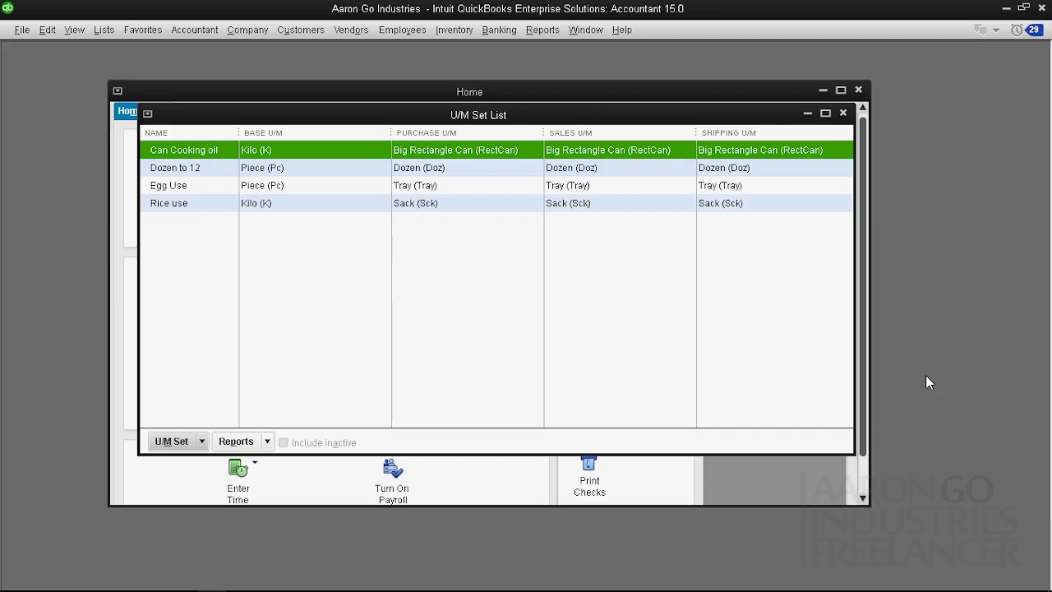
pyautogui.click(200, 444)
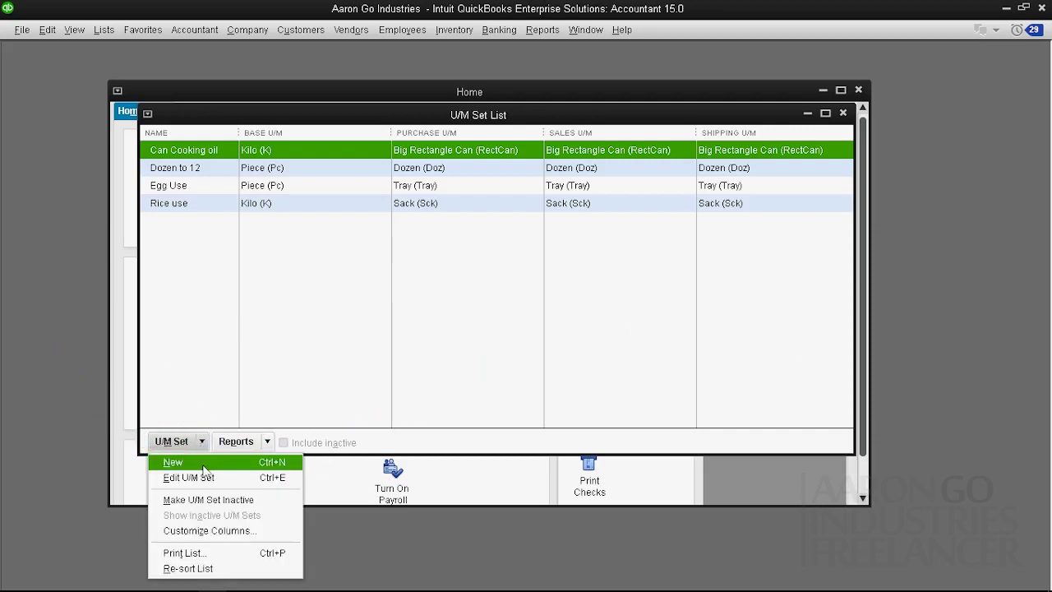
# Start a new Other-type U/M set with base unit Kilo, abbreviated K.
pyautogui.click(206, 465)
pyautogui.click(380, 324)
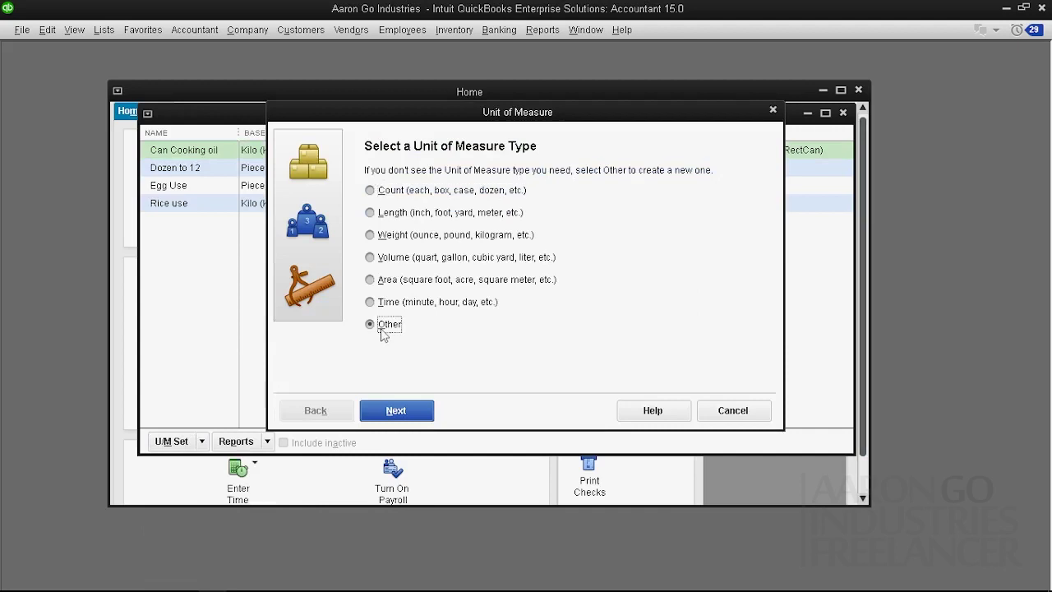
pyautogui.click(398, 413)
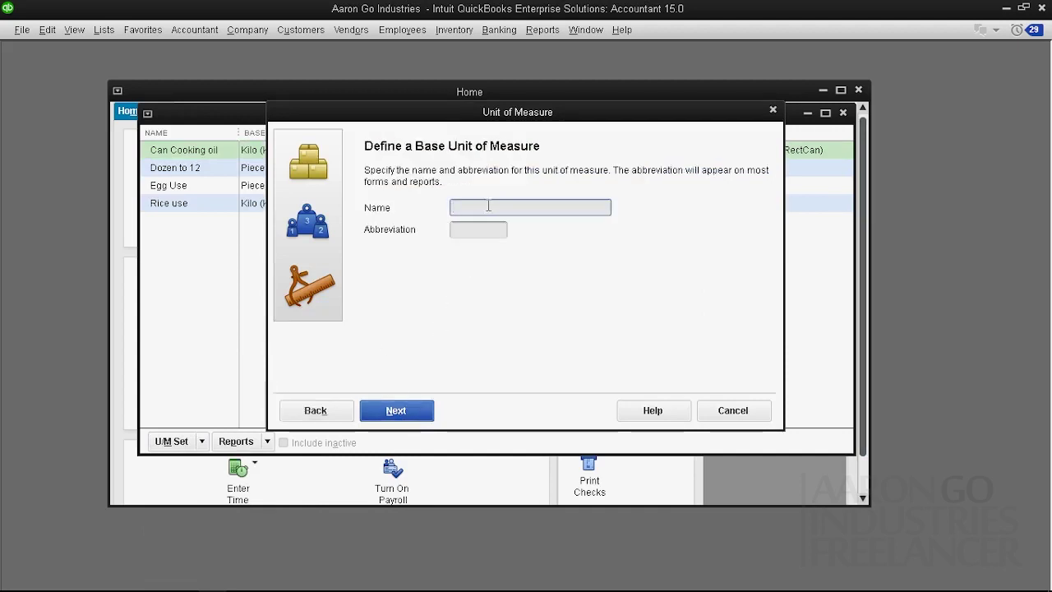
pyautogui.write('Kilo')
pyautogui.press('Tab')
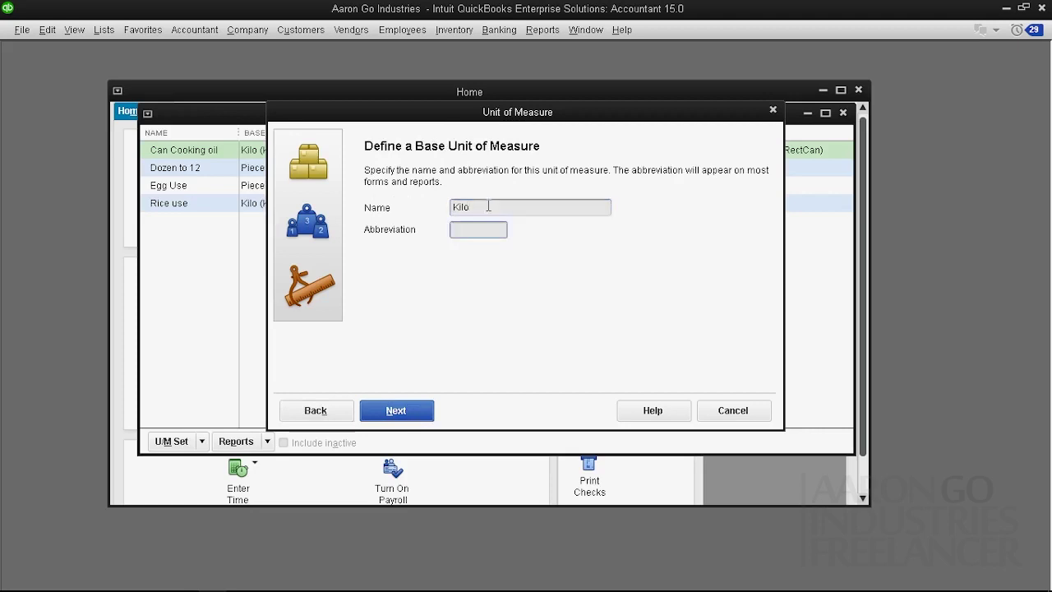
pyautogui.write('K')
pyautogui.click(397, 411)
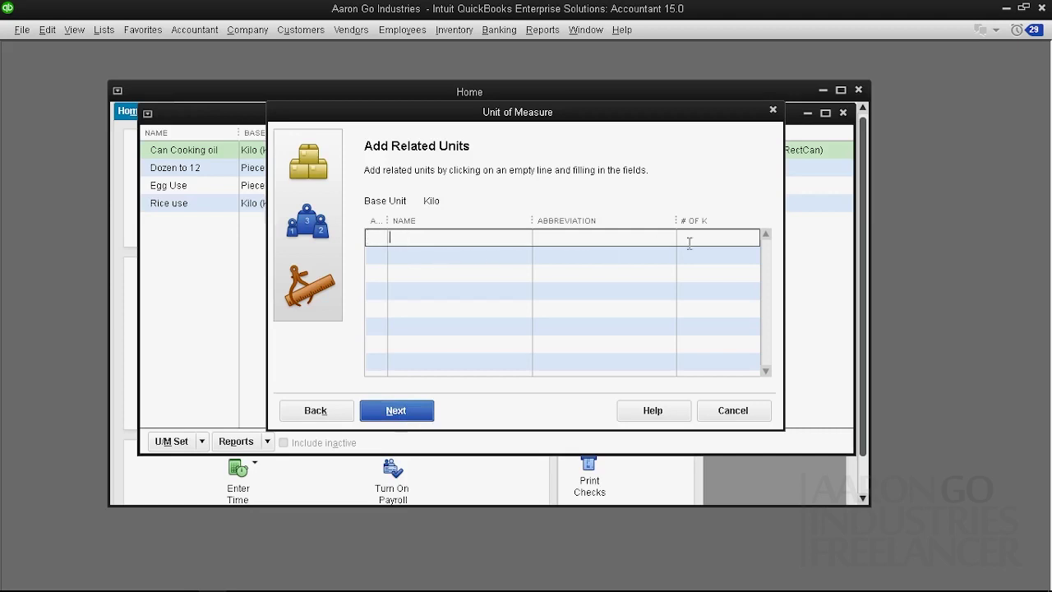
# Add the related unit Bundle, abbreviated Bdle, equal to 25 K.
pyautogui.click(406, 247)
pyautogui.write('Bund')
pyautogui.write('le')
pyautogui.click(377, 241)
pyautogui.click(562, 239)
pyautogui.write('Bdl')
pyautogui.write('e')
pyautogui.click(553, 256)
pyautogui.click(570, 237)
pyautogui.click(571, 239)
pyautogui.click(729, 238)
pyautogui.click(717, 260)
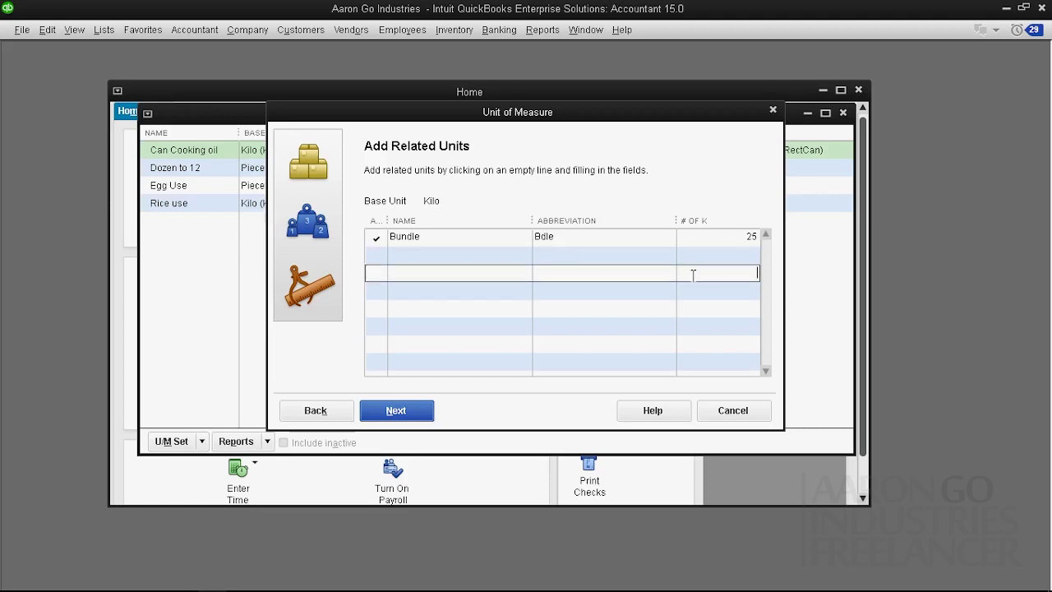
pyautogui.click(457, 244)
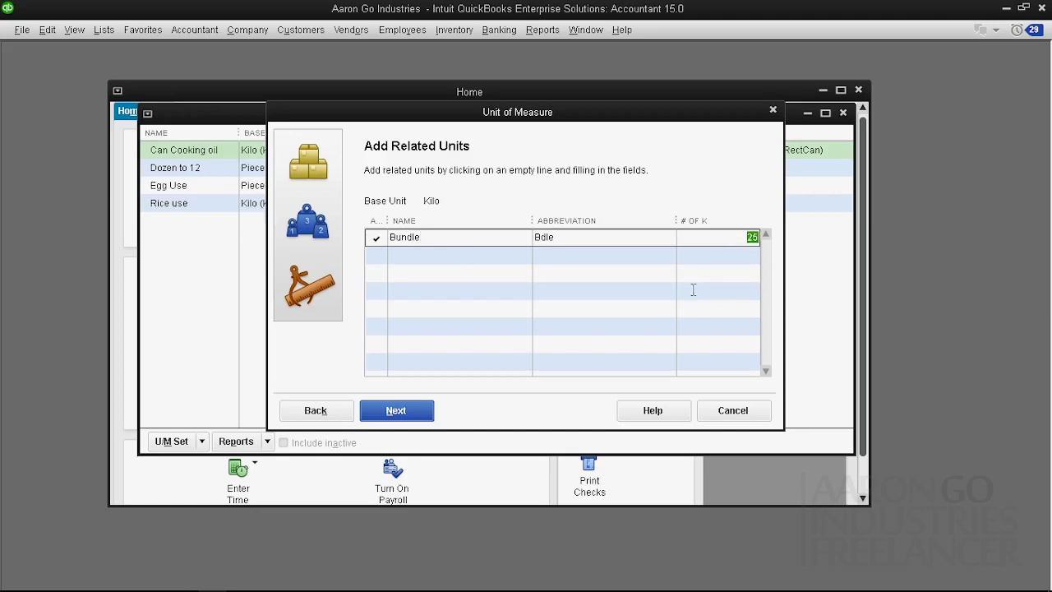
pyautogui.click(415, 419)
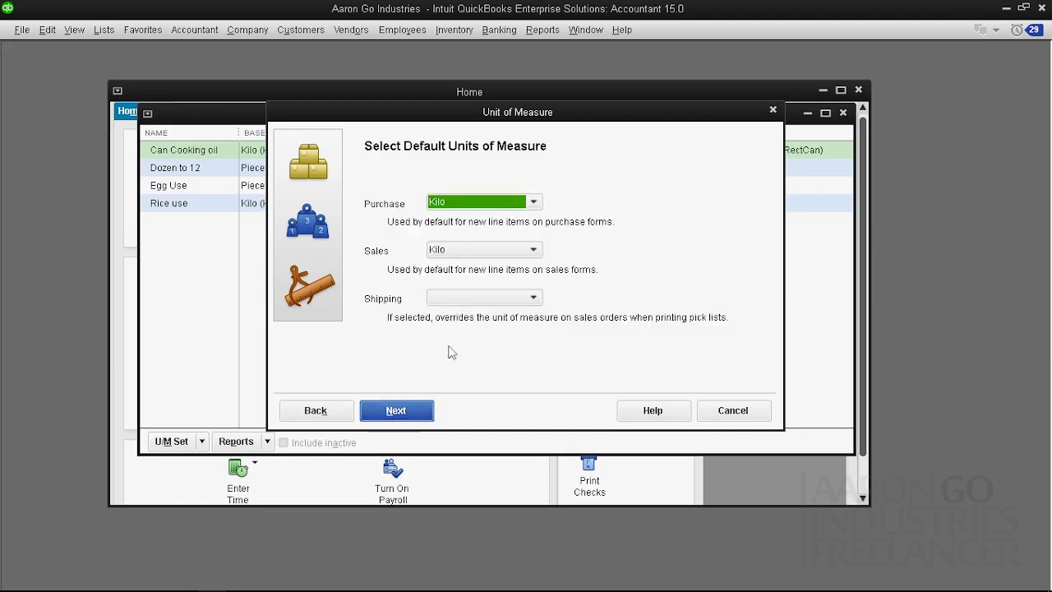
# Make Bundle the purchase, sales and shipping default, then begin typing the set name.
pyautogui.click(488, 202)
pyautogui.click(465, 238)
pyautogui.click(470, 250)
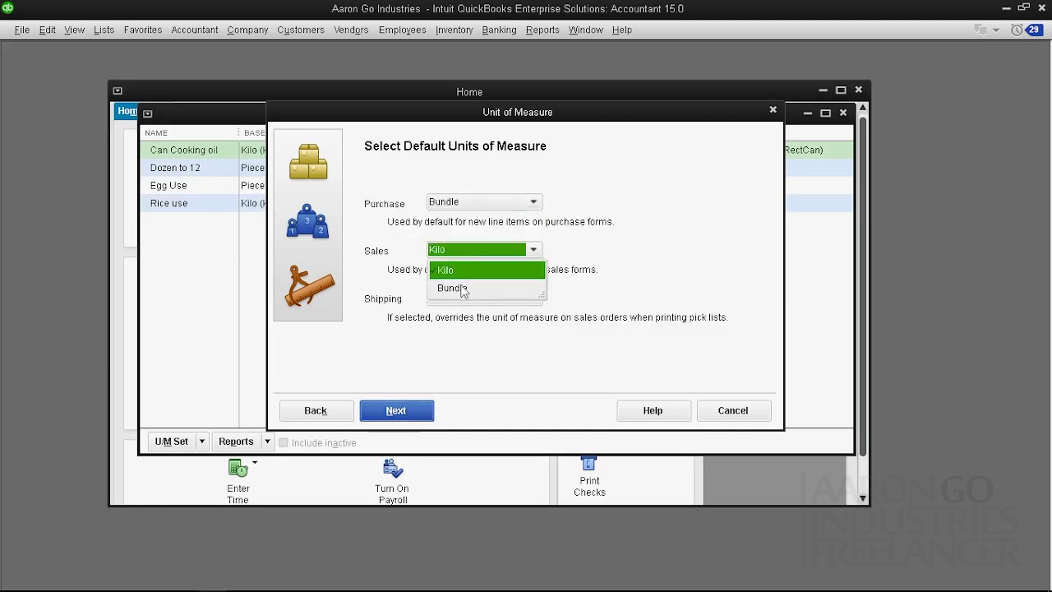
pyautogui.click(464, 306)
pyautogui.click(461, 298)
pyautogui.click(452, 360)
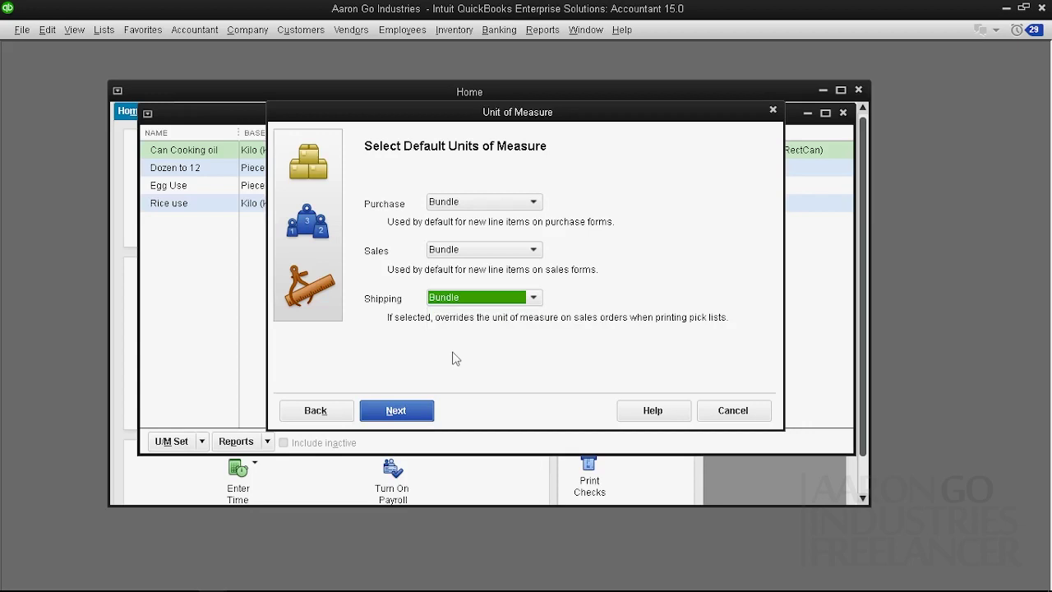
pyautogui.click(403, 415)
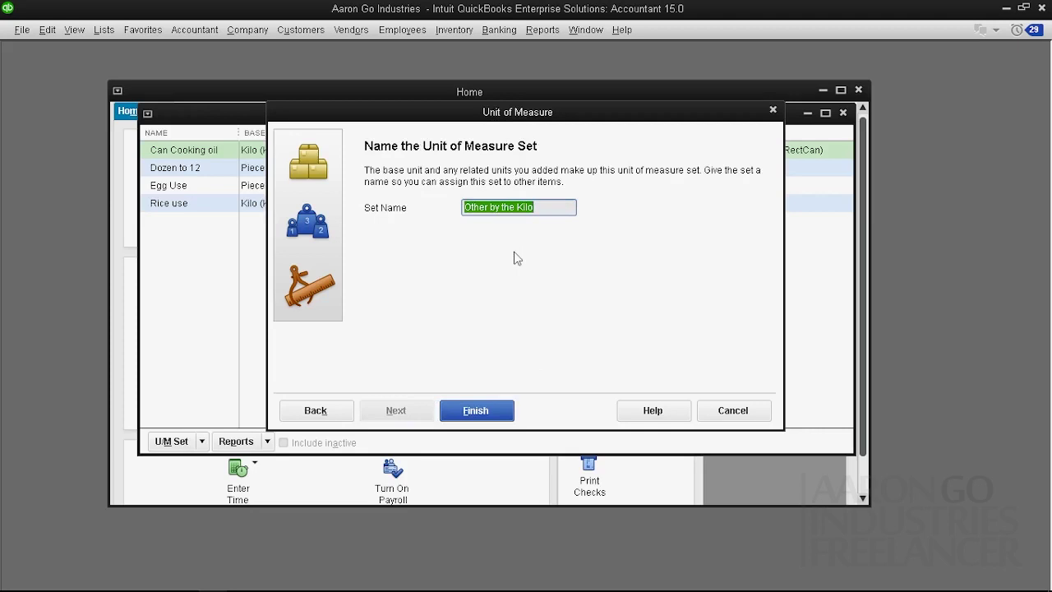
pyautogui.write('Bud')
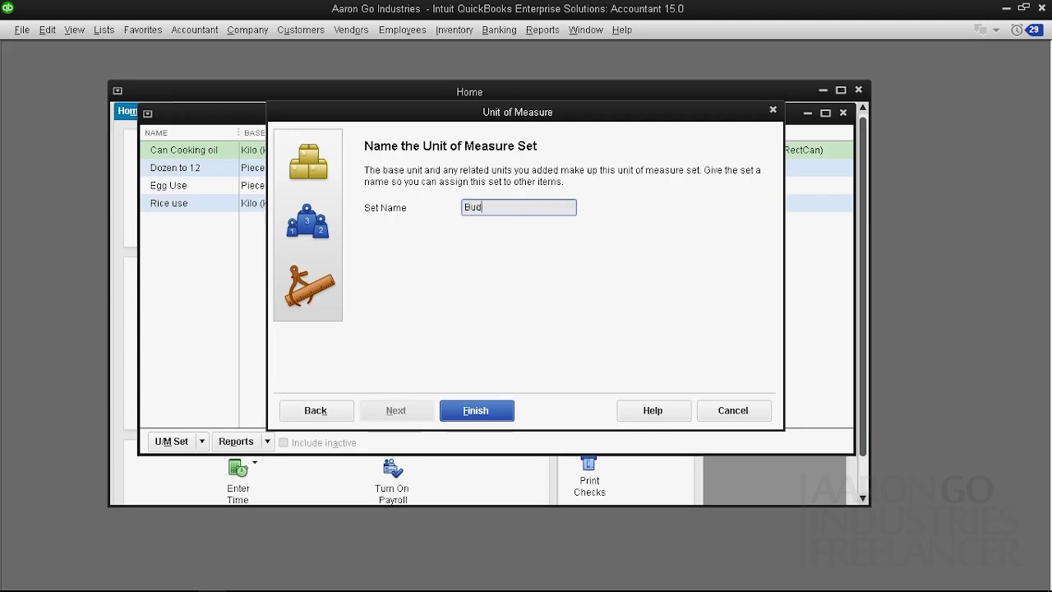
pyautogui.write('ndle25')
# Save the Bundle25 set and select it in the U/M Set List.
pyautogui.click(485, 410)
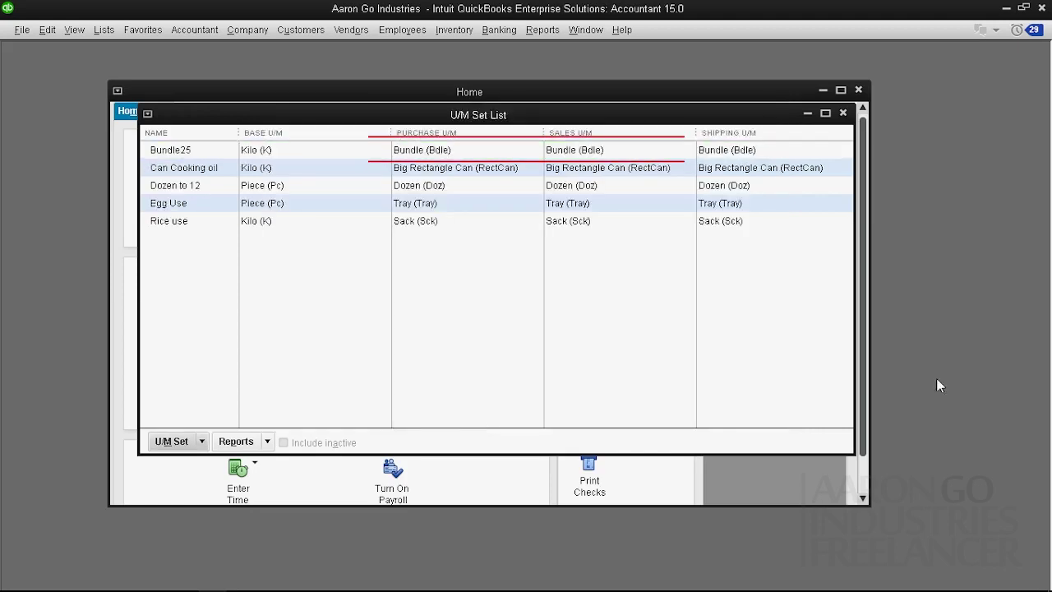
pyautogui.click(306, 155)
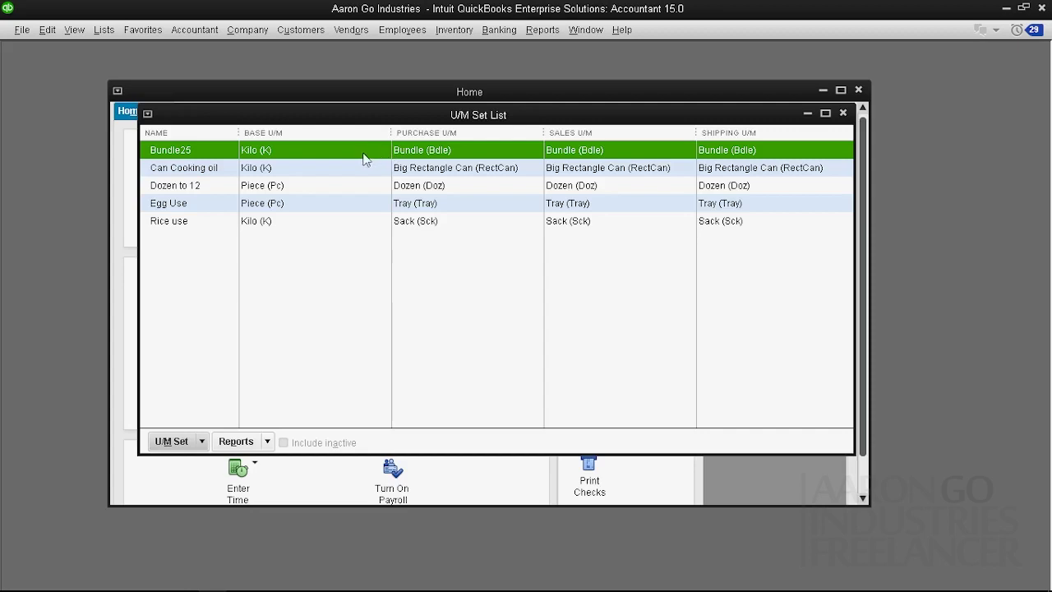
pyautogui.doubleClick(368, 153)
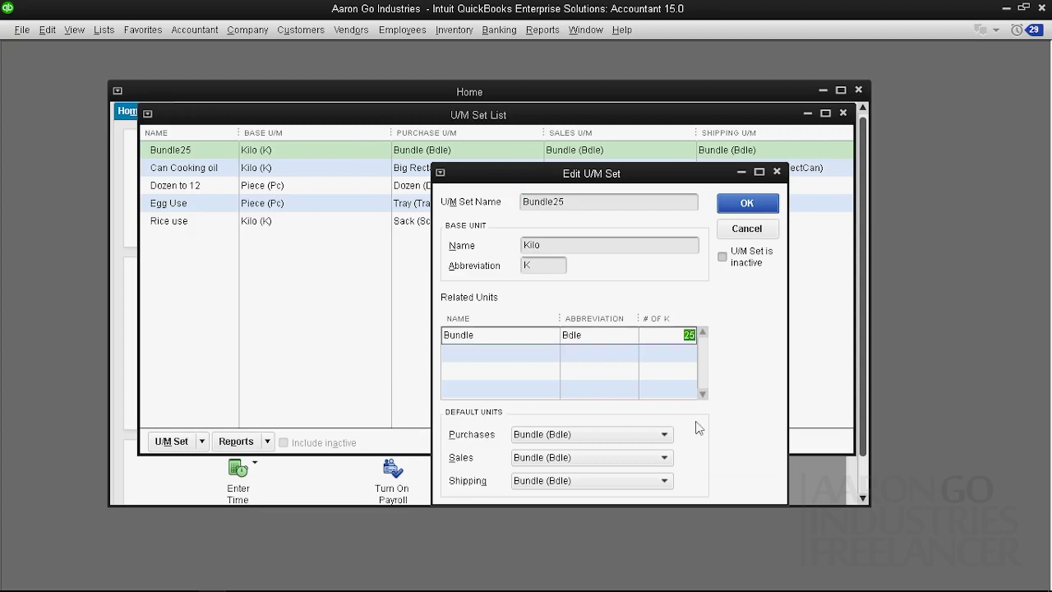
pyautogui.click(748, 229)
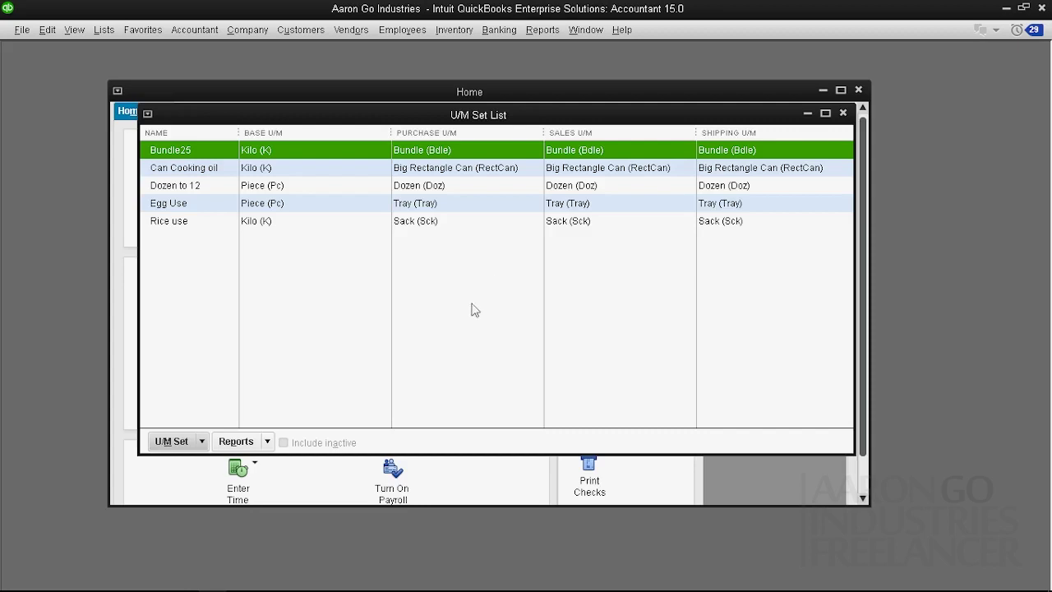
# Start a new Other-type U/M set with base unit Tablet, abbreviated Tab.
pyautogui.click(176, 443)
pyautogui.click(173, 462)
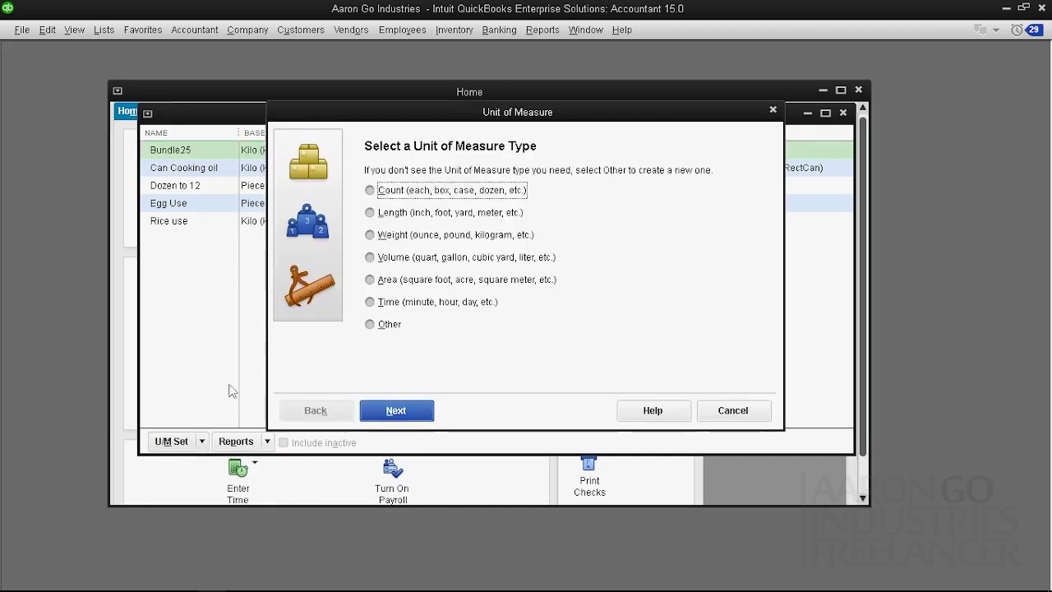
pyautogui.click(383, 325)
pyautogui.click(383, 411)
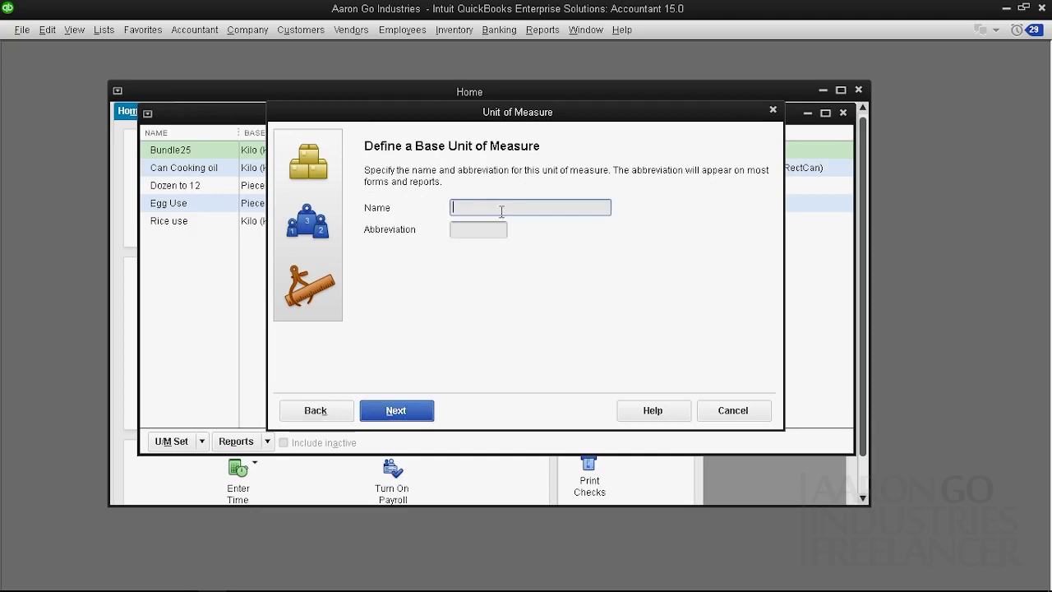
pyautogui.write('Tabl')
pyautogui.write('et')
pyautogui.press('Tab')
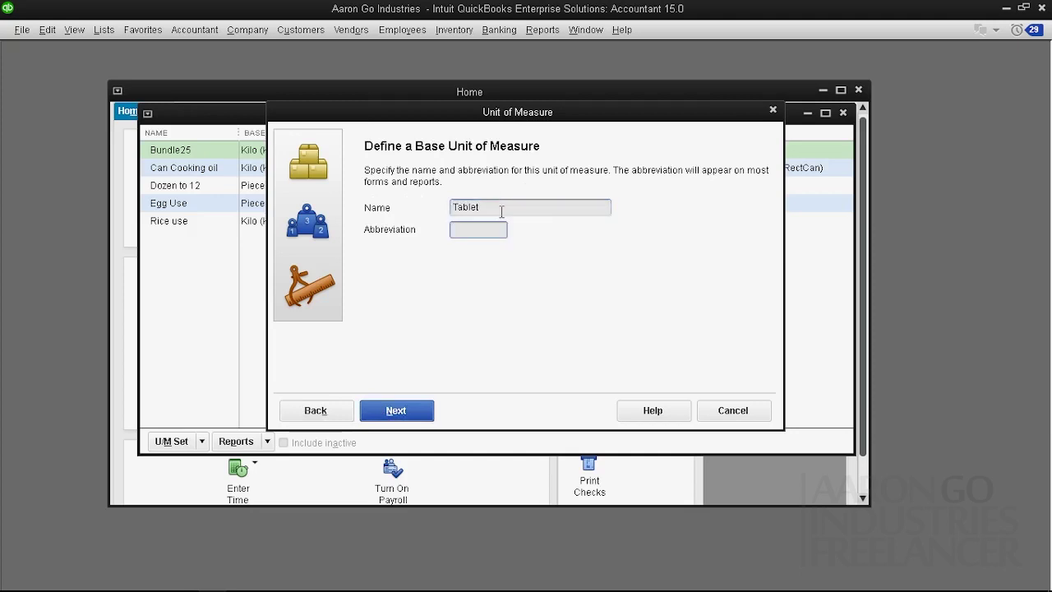
pyautogui.write('Tab')
pyautogui.click(423, 407)
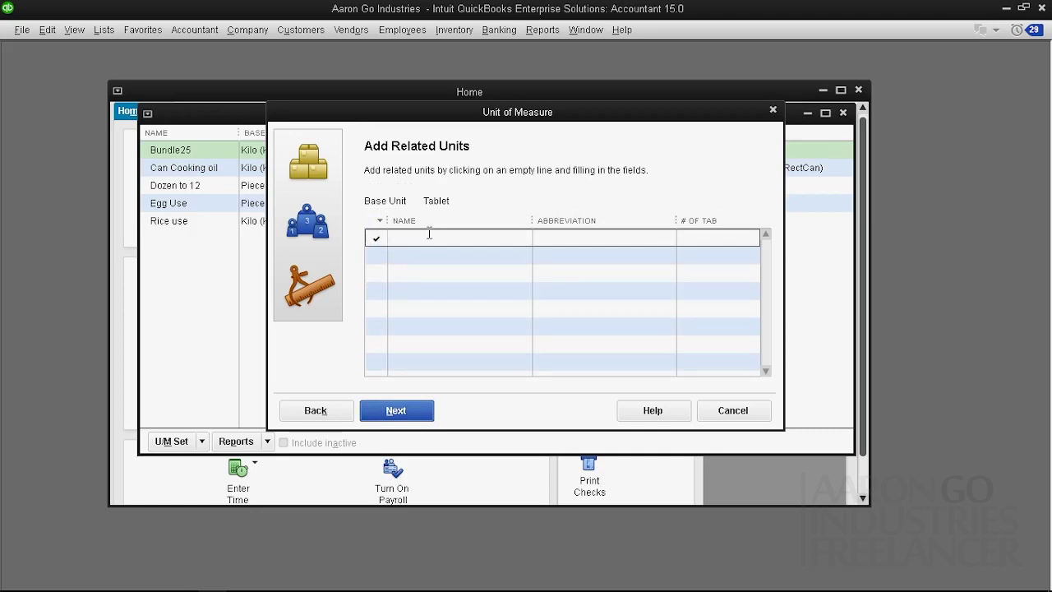
# Add related units Blister Foil (BFoil) = 10 and Box (Bx) = 100 tablets.
pyautogui.write('Blister')
pyautogui.write(' Fo')
pyautogui.write('il')
pyautogui.click(628, 236)
pyautogui.write('B')
pyautogui.write('Foil')
pyautogui.click(707, 235)
pyautogui.write('10')
pyautogui.click(374, 255)
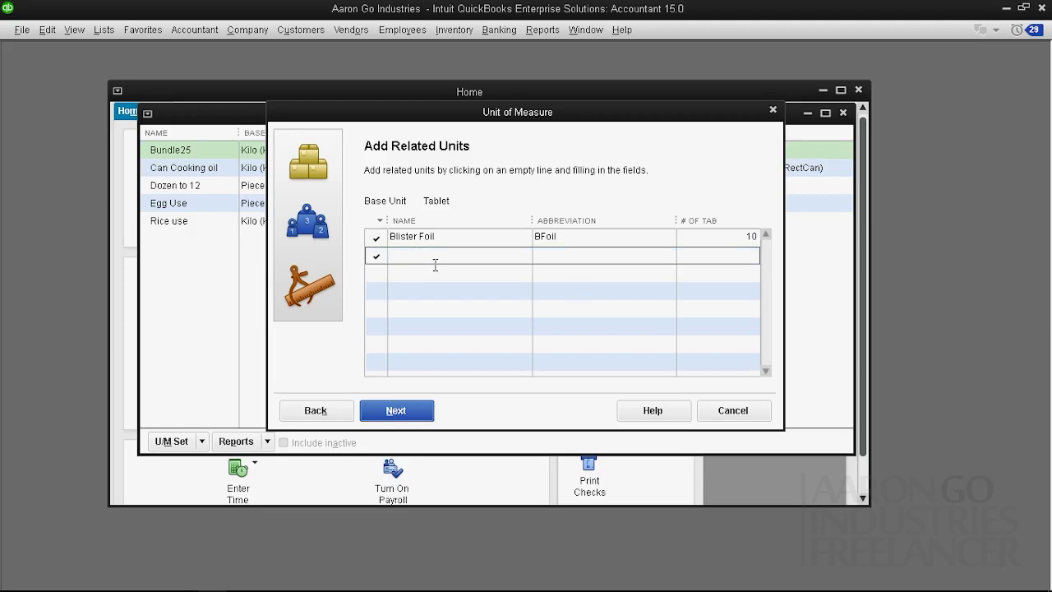
pyautogui.write('Box')
pyautogui.click(581, 254)
pyautogui.write('B')
pyautogui.write('x')
pyautogui.click(745, 256)
pyautogui.press('Tab')
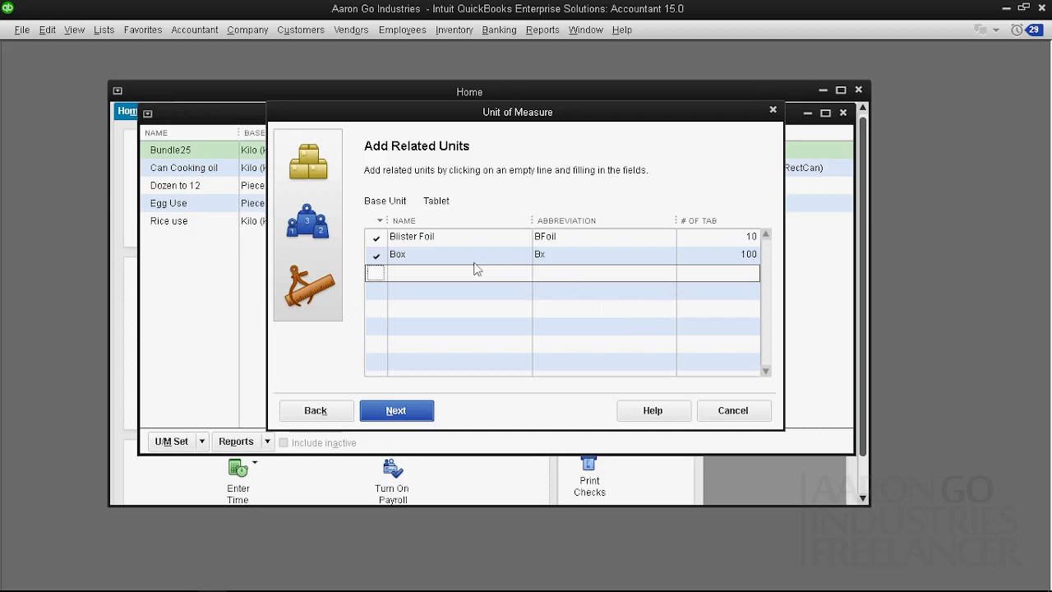
# Delete both related units' names and abbreviations, then abandon the unfinished set.
pyautogui.click(434, 255)
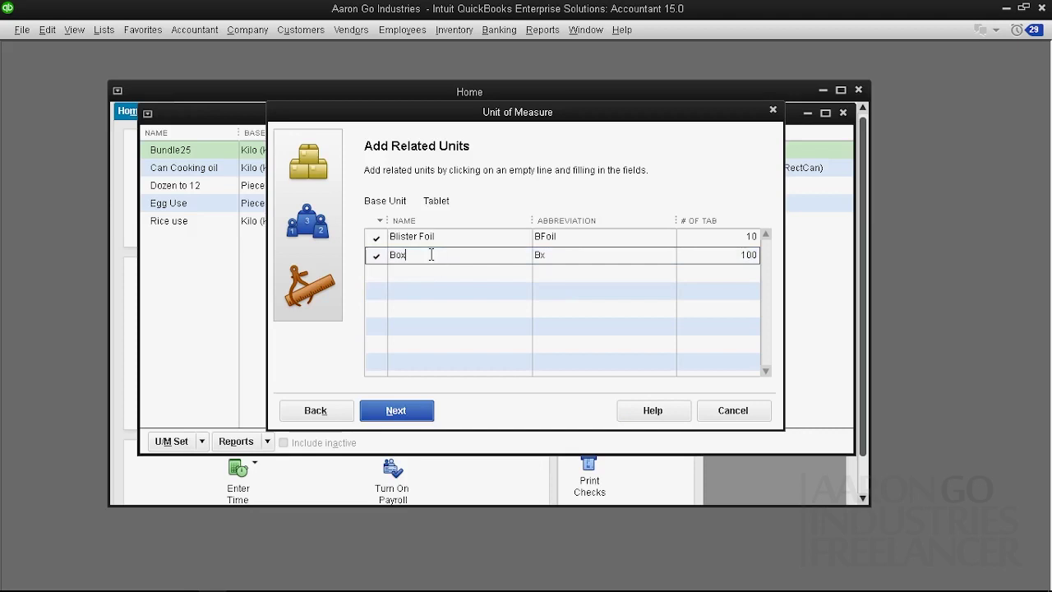
pyautogui.doubleClick(429, 255)
pyautogui.press('BackSpace')
pyautogui.click(453, 238)
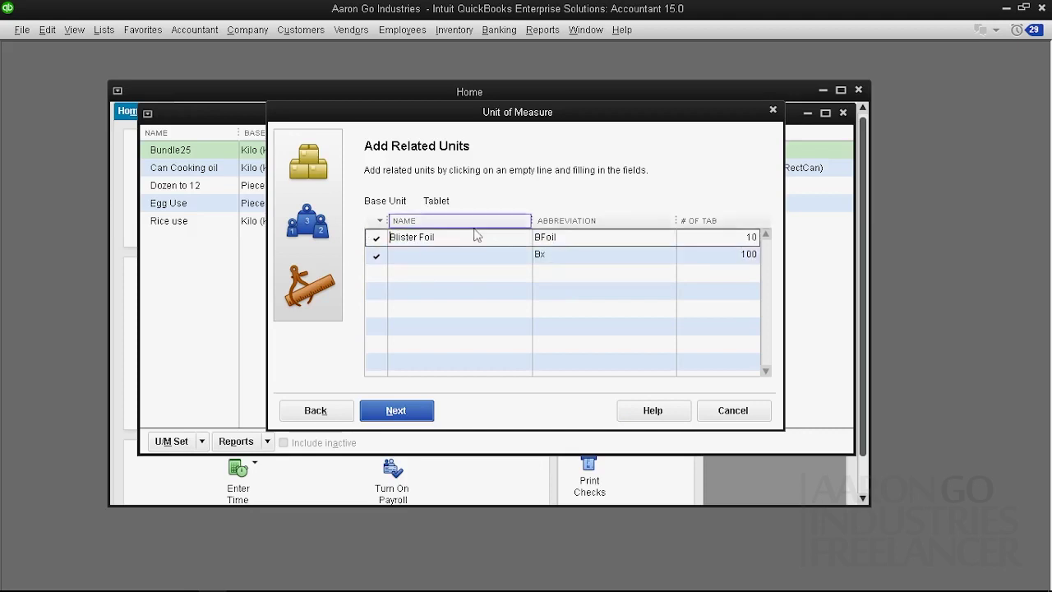
pyautogui.press('Delete')
pyautogui.press('Delete')
pyautogui.press('Delete')
pyautogui.doubleClick(545, 238)
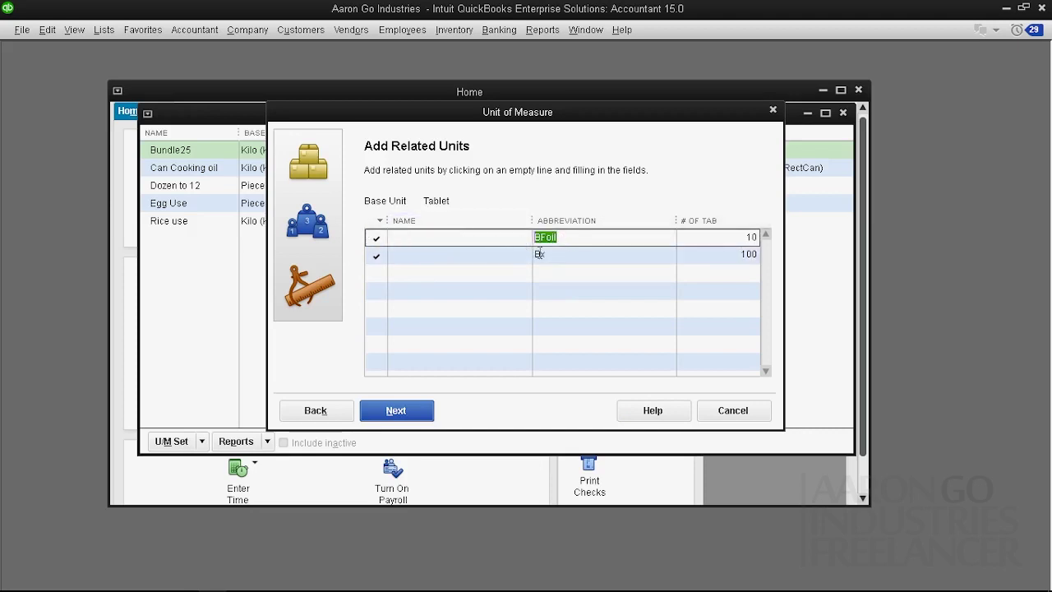
pyautogui.press('BackSpace')
pyautogui.click(534, 254)
pyautogui.doubleClick(539, 255)
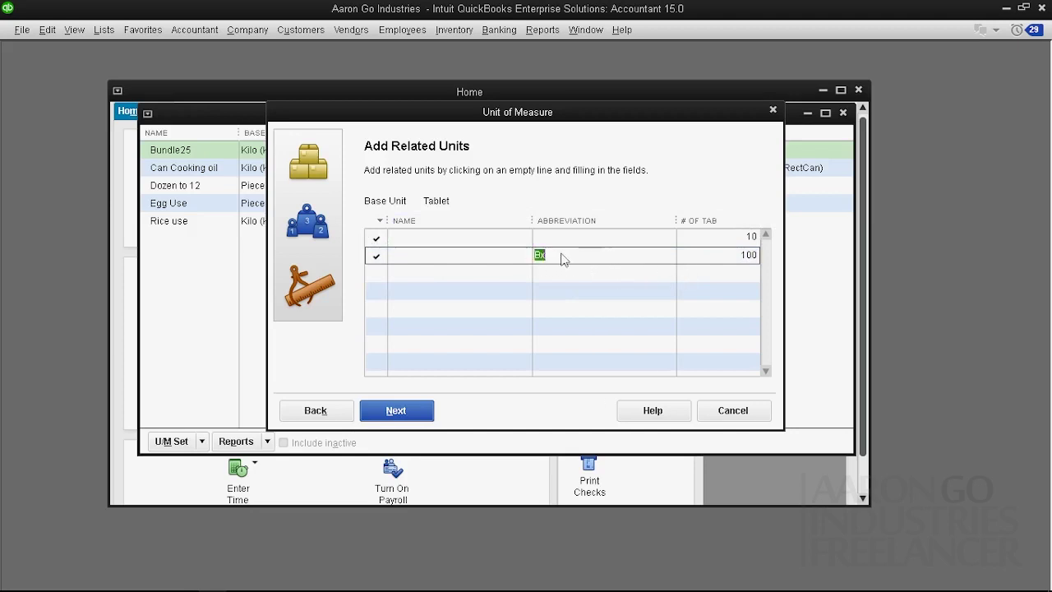
pyautogui.press('BackSpace')
pyautogui.click(727, 257)
pyautogui.click(727, 408)
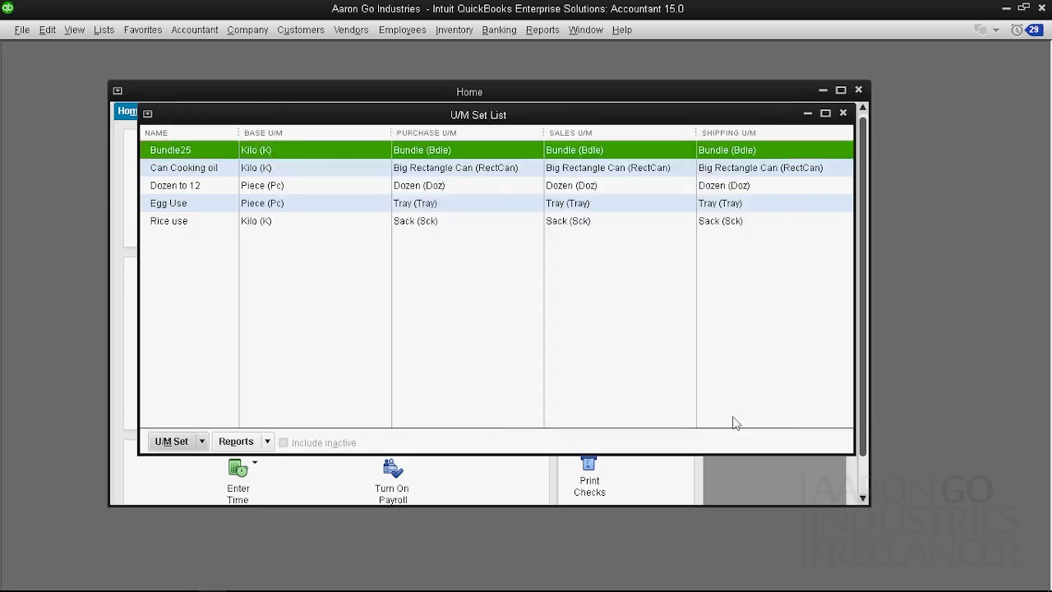
# Start a new U/M set with base unit Blister, abbreviated Blt.
pyautogui.click(184, 443)
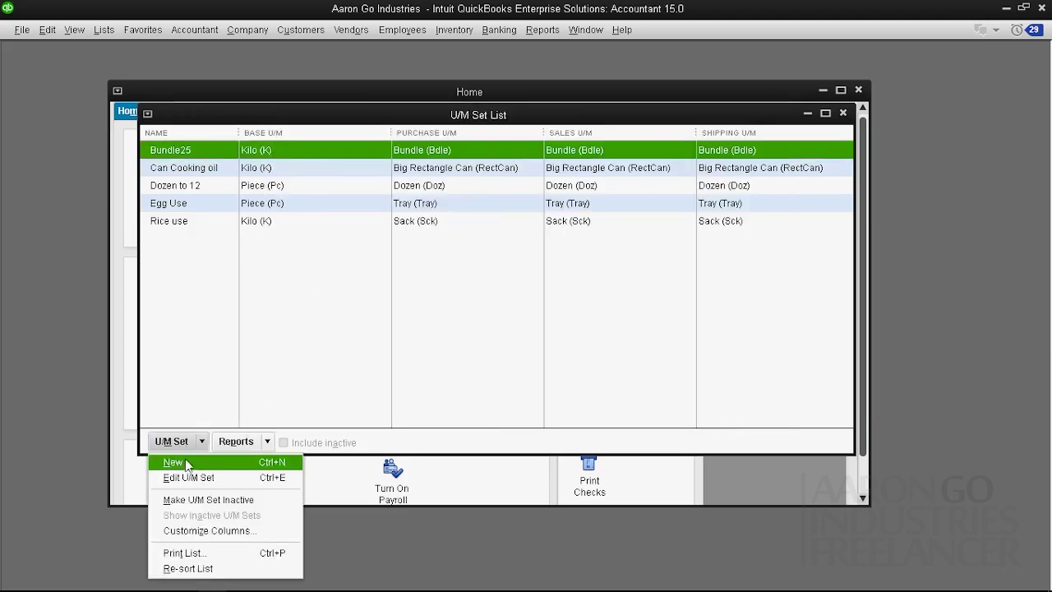
pyautogui.click(184, 458)
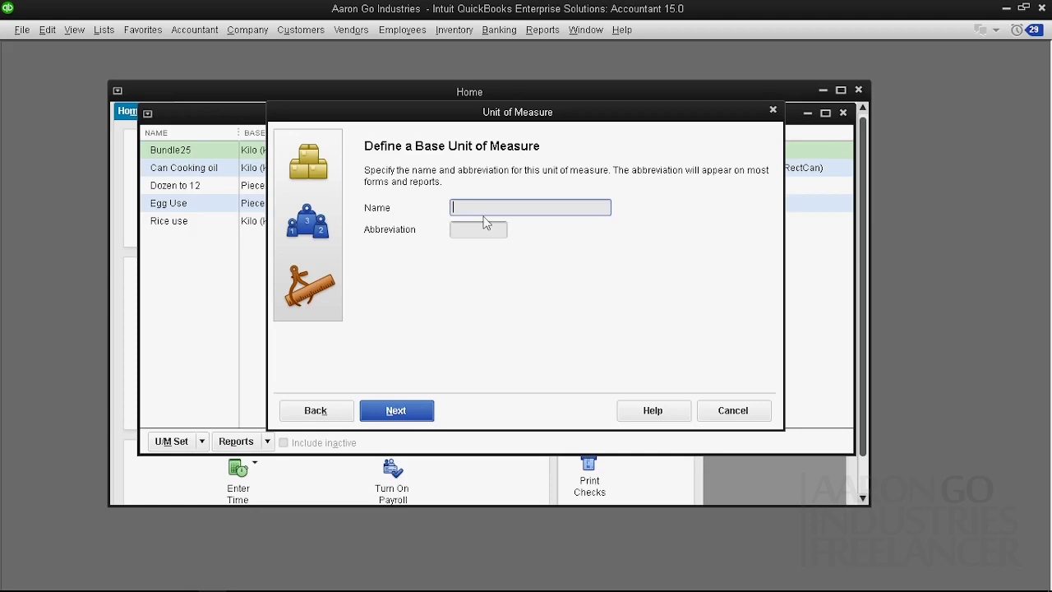
pyautogui.write('Blister')
pyautogui.press('Tab')
pyautogui.write('Blt')
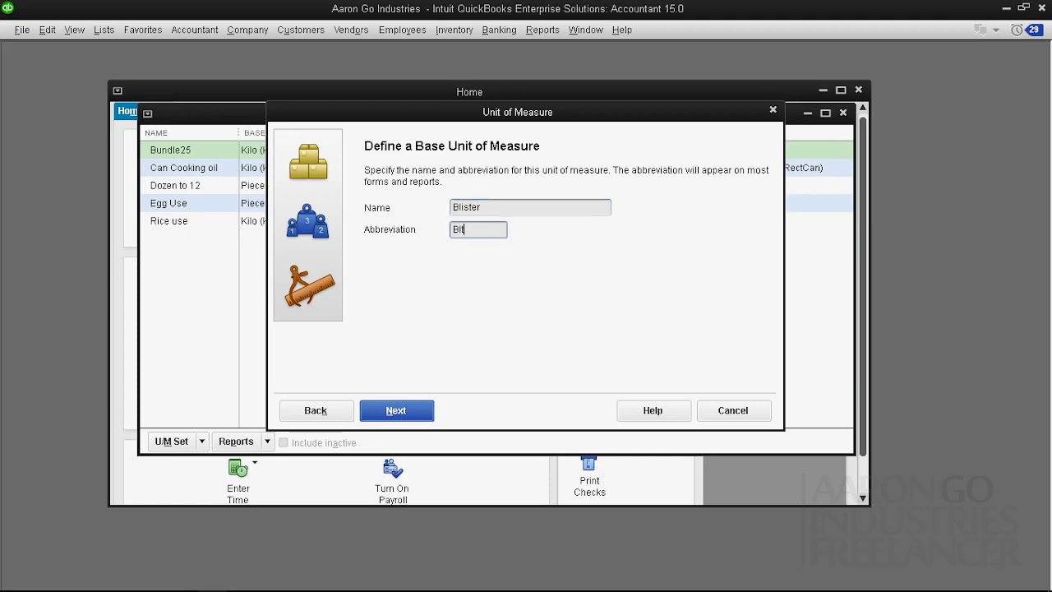
pyautogui.click(396, 410)
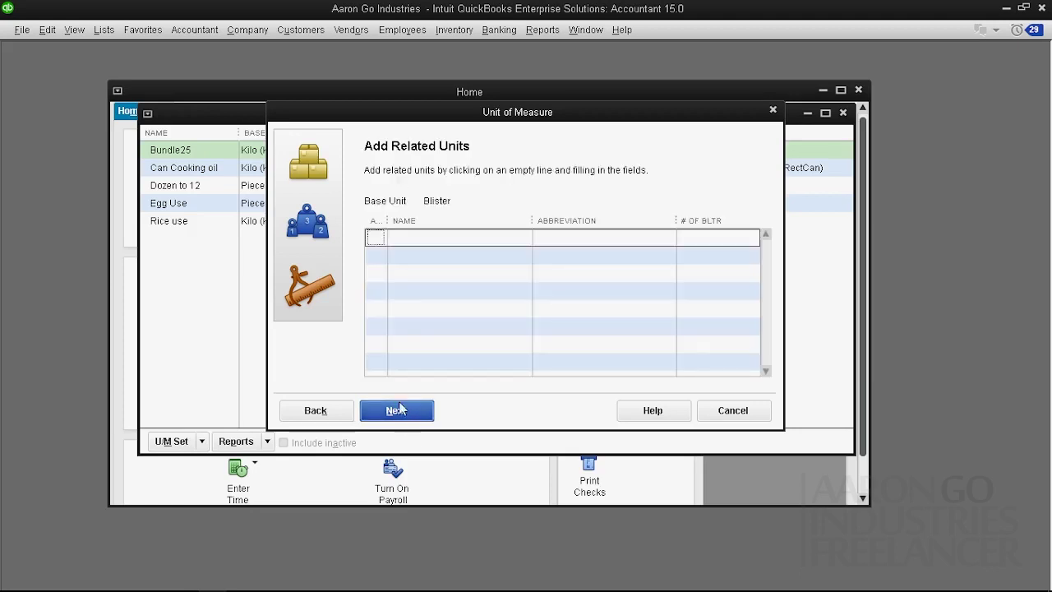
# Add the related unit Box, abbreviated Bx, equal to 4 blisters.
pyautogui.click(415, 237)
pyautogui.write('Box')
pyautogui.click(554, 237)
pyautogui.write('Bx')
pyautogui.click(735, 238)
pyautogui.write('4')
pyautogui.click(735, 270)
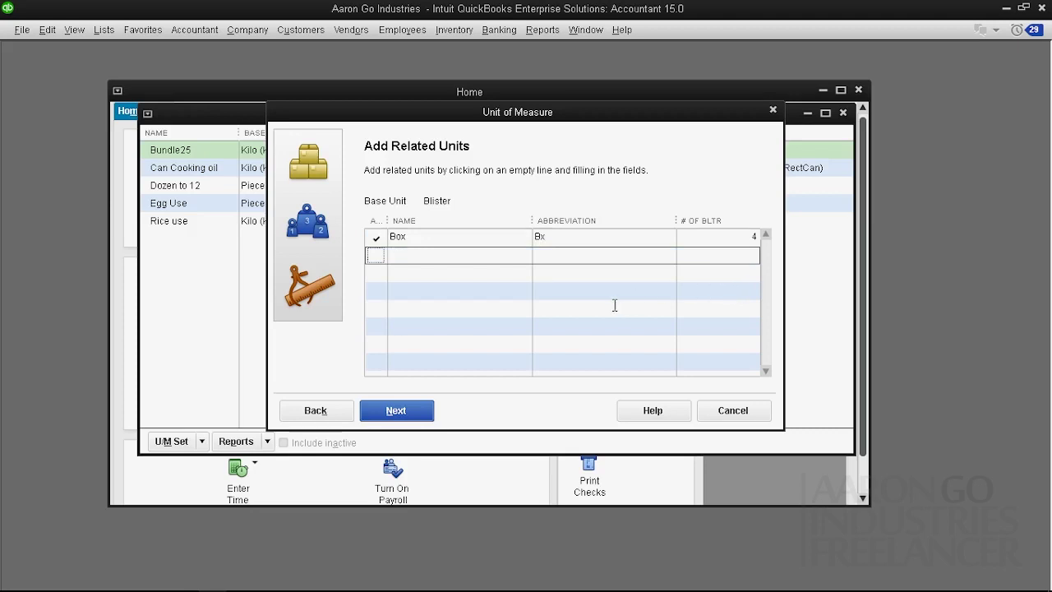
pyautogui.click(397, 413)
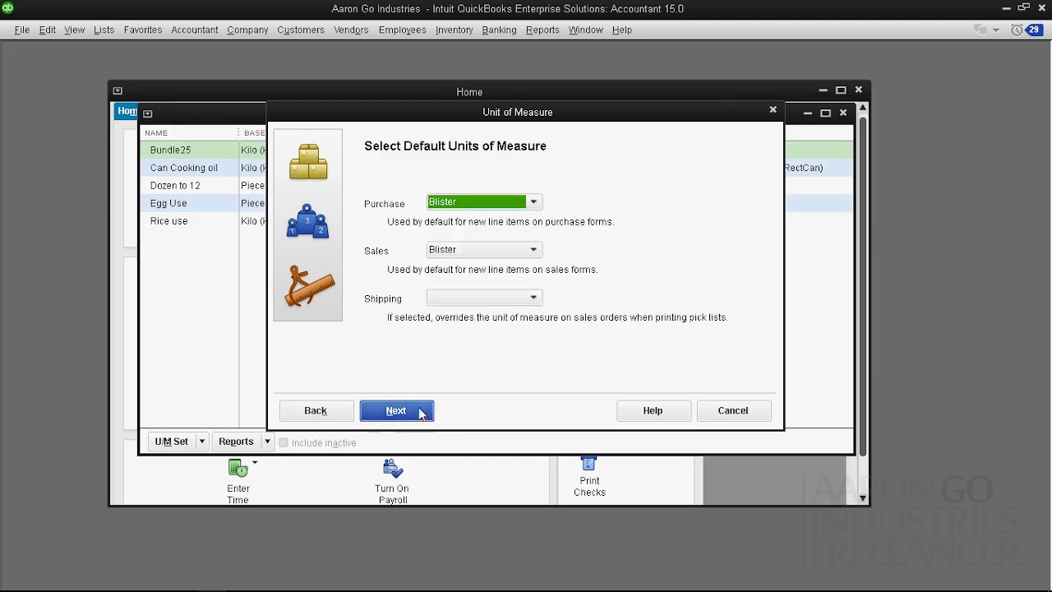
# Make Box the purchase, sales and shipping default unit.
pyautogui.click(465, 202)
pyautogui.click(458, 237)
pyautogui.click(452, 249)
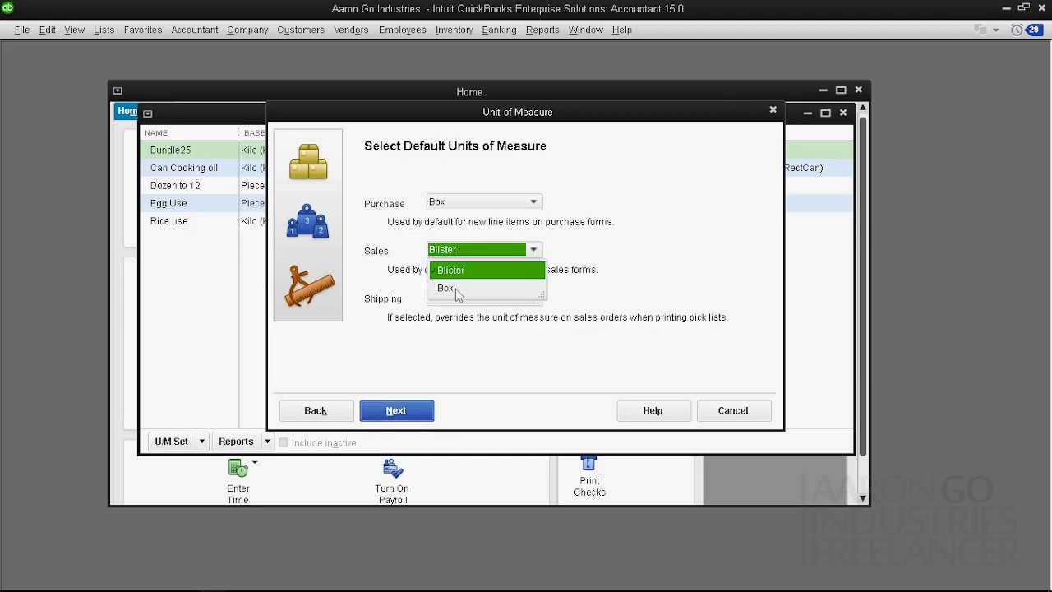
pyautogui.click(457, 289)
pyautogui.click(454, 299)
pyautogui.click(455, 361)
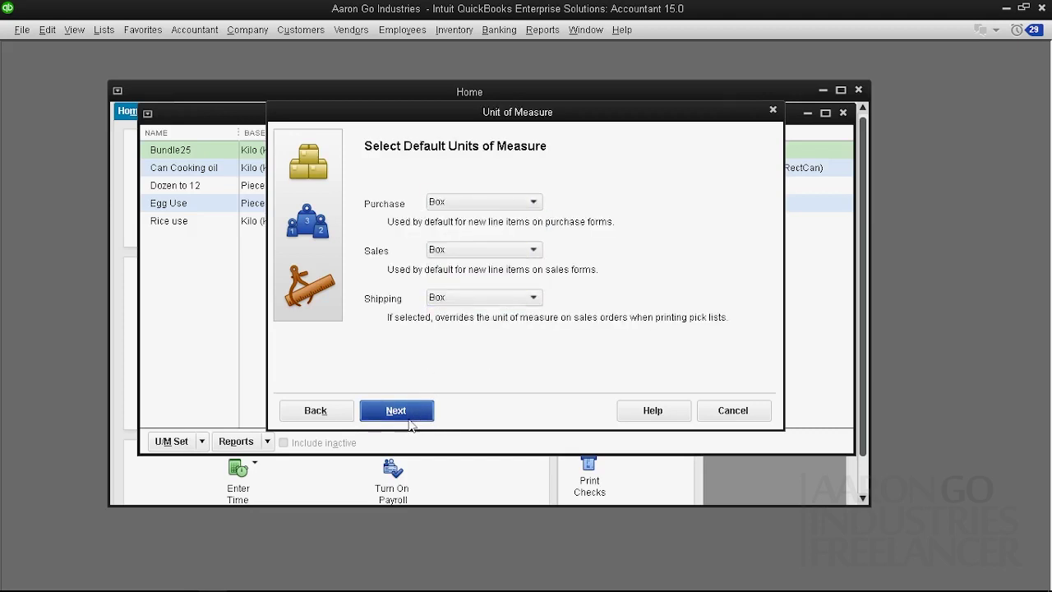
# Name the set Per Blister/Box and finish creating it.
pyautogui.click(396, 410)
pyautogui.write('Per Bliste')
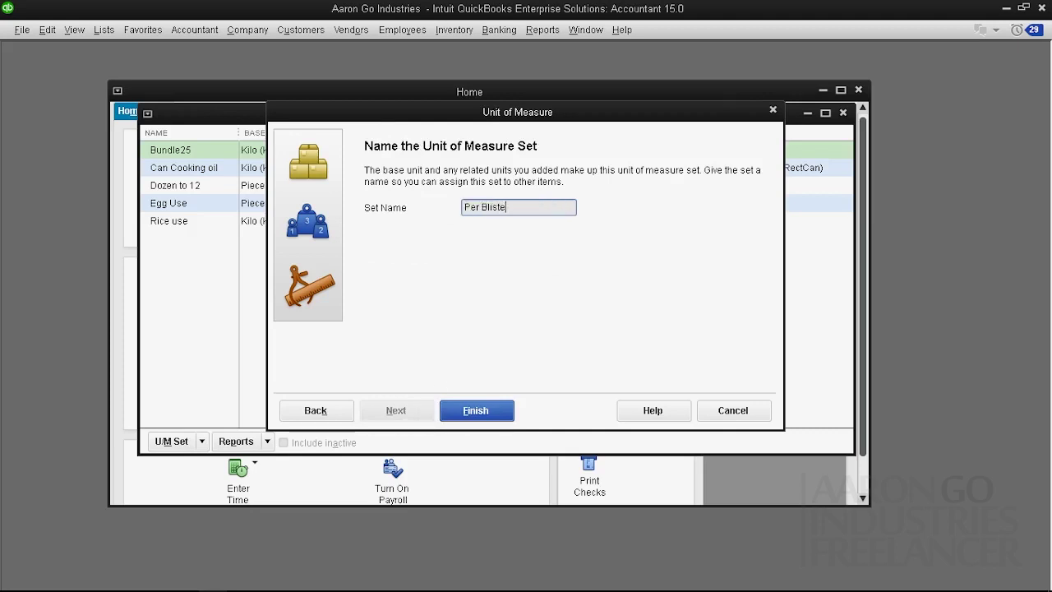
pyautogui.write('r')
pyautogui.write('/Box')
pyautogui.click(505, 420)
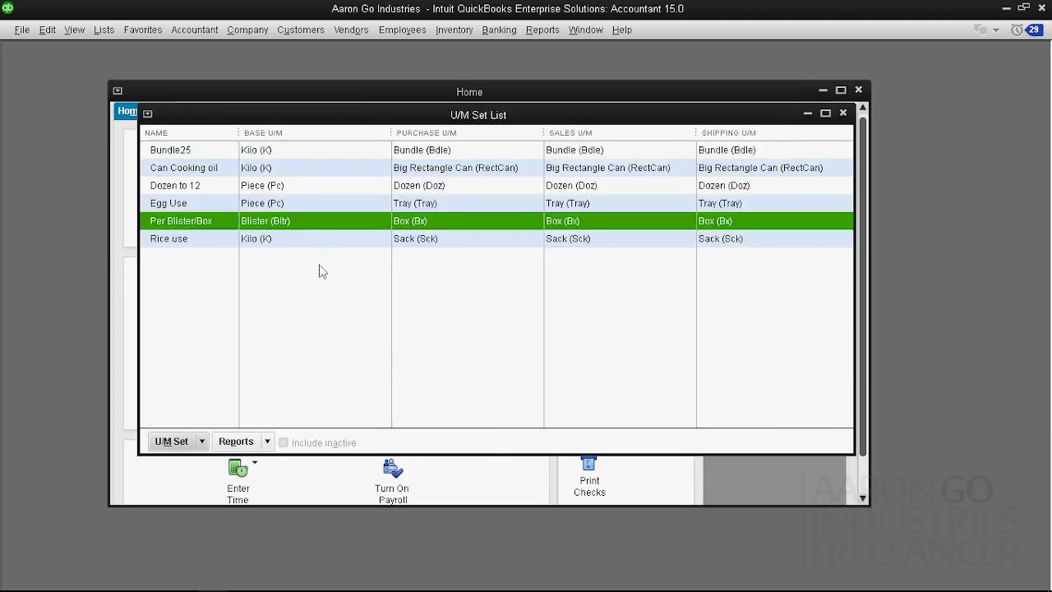
pyautogui.click(284, 240)
pyautogui.click(294, 223)
pyautogui.rightClick(285, 224)
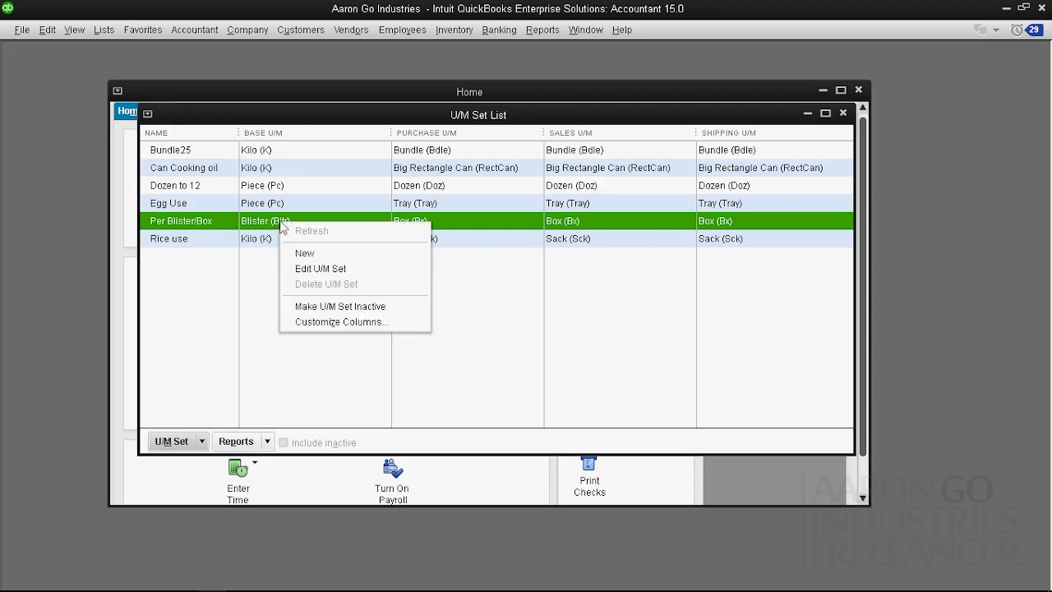
pyautogui.click(317, 269)
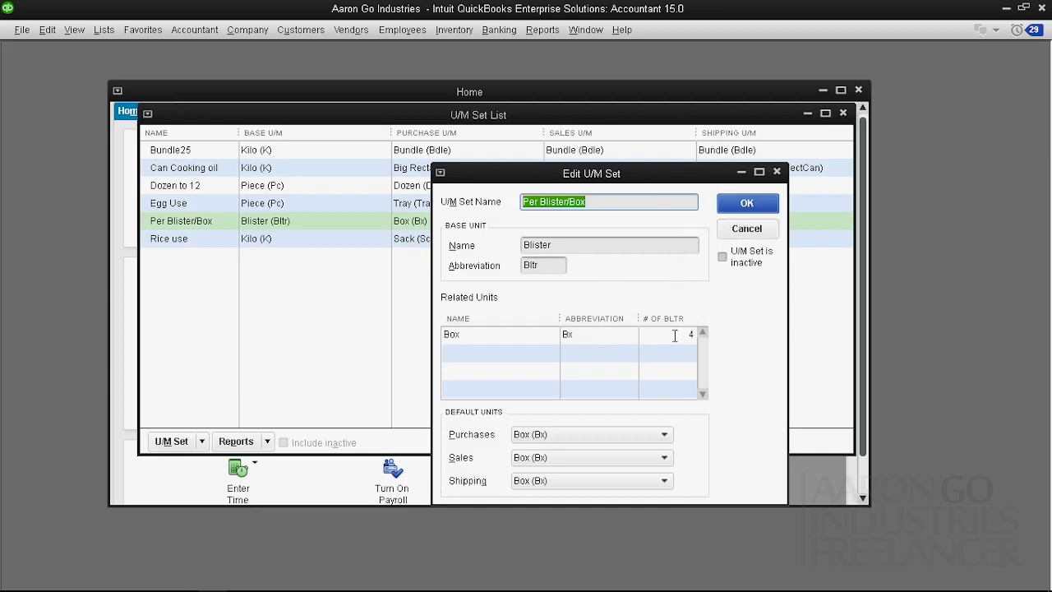
pyautogui.click(746, 229)
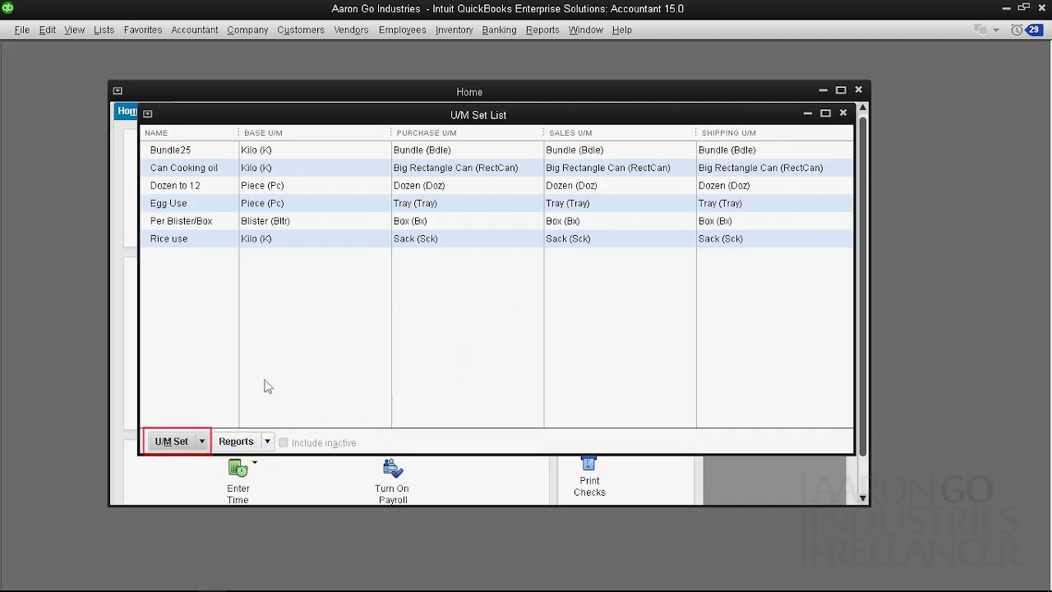
# Create a new Other-type U/M set with base unit Stick, abbreviated Stk.
pyautogui.click(202, 441)
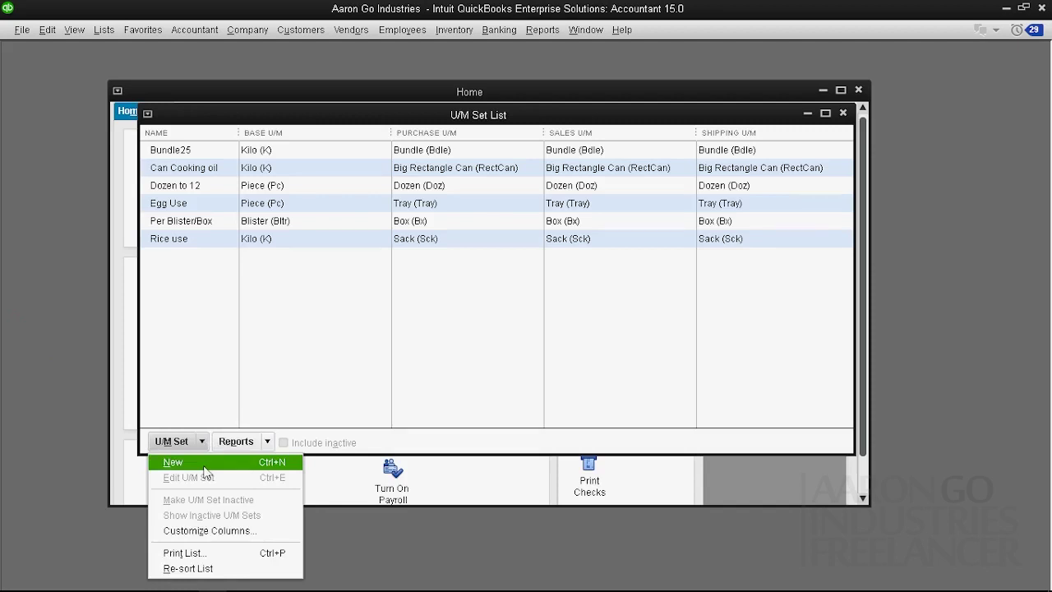
pyautogui.click(205, 463)
pyautogui.click(382, 324)
pyautogui.click(396, 411)
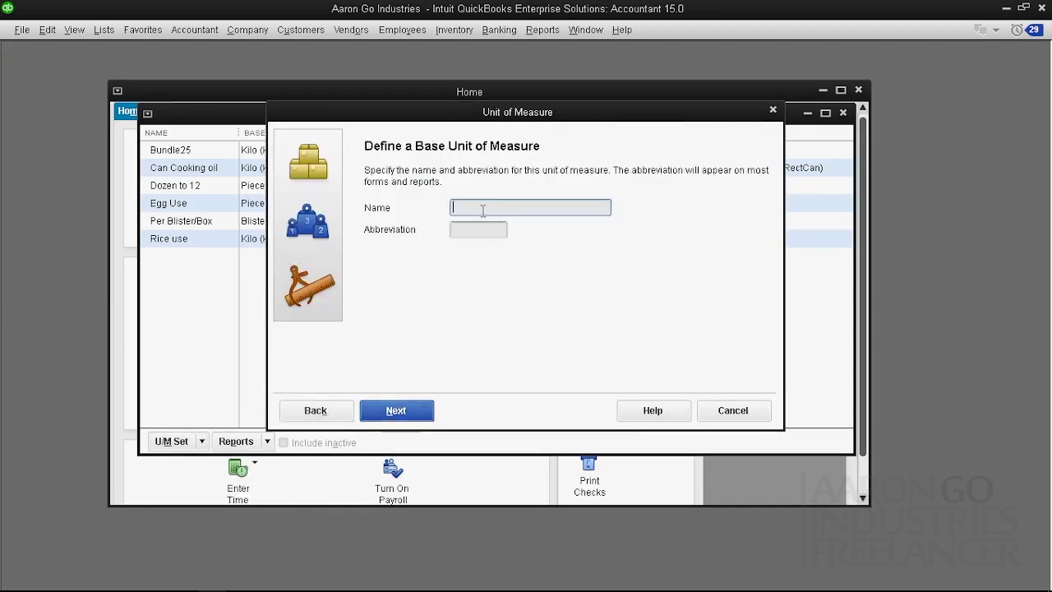
pyautogui.write('Sti')
pyautogui.write('ck')
pyautogui.press('Tab')
pyautogui.write('S')
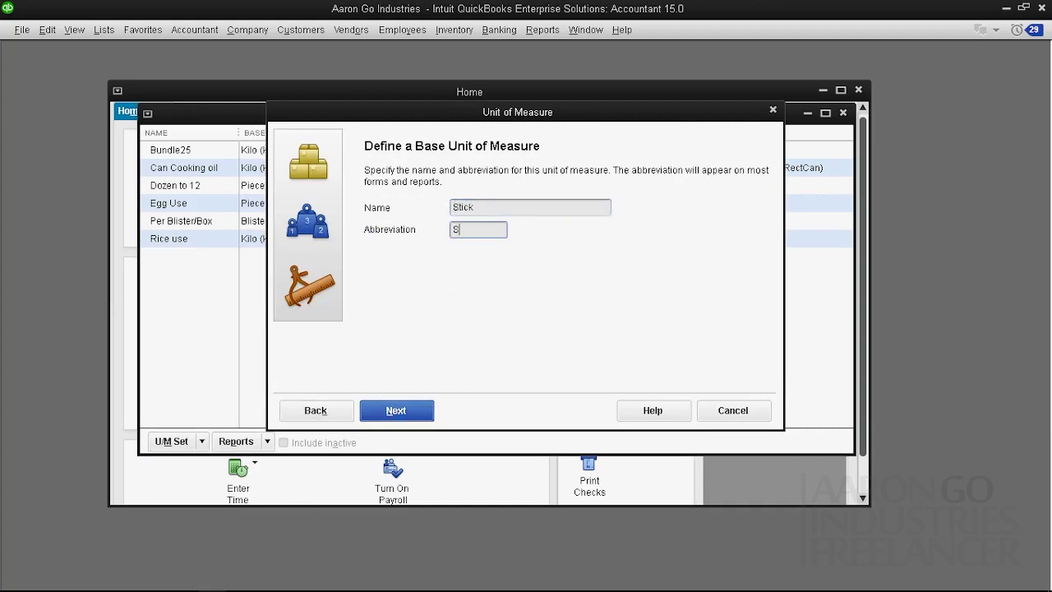
pyautogui.write('tk')
pyautogui.click(402, 414)
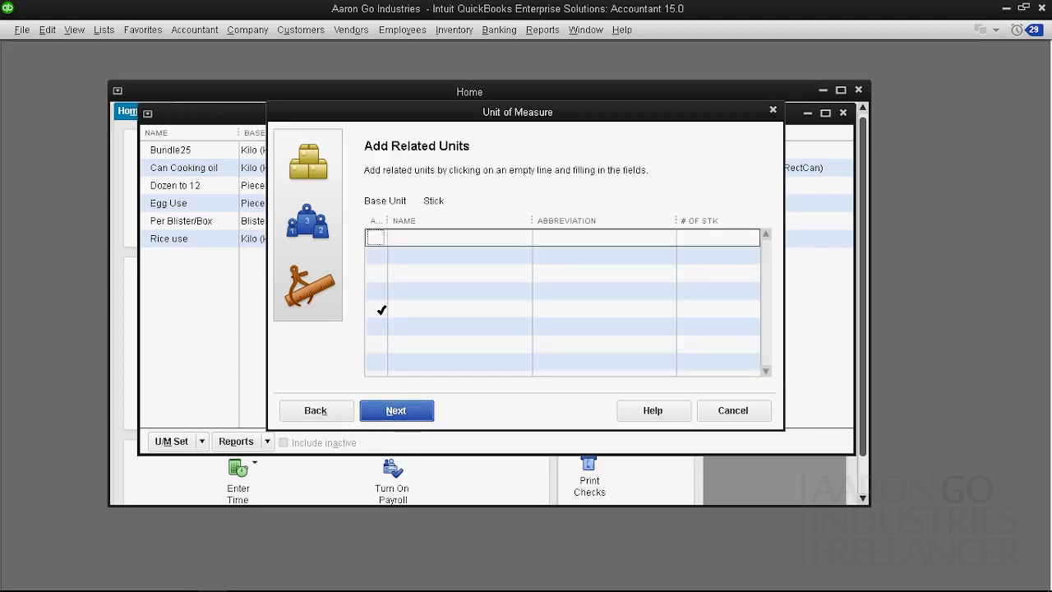
# Add the Pack related unit, abbreviated Pck, equal to 20 sticks.
pyautogui.click(407, 238)
pyautogui.write('Pa')
pyautogui.write('ck')
pyautogui.write('Pc')
pyautogui.click(735, 241)
pyautogui.write('0')
pyautogui.click(727, 255)
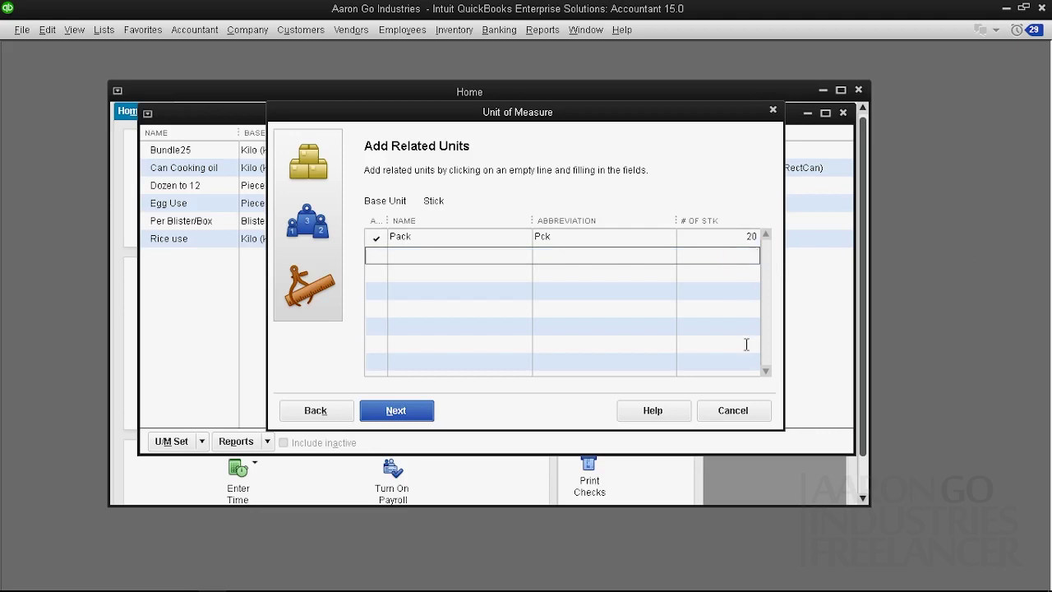
pyautogui.click(419, 238)
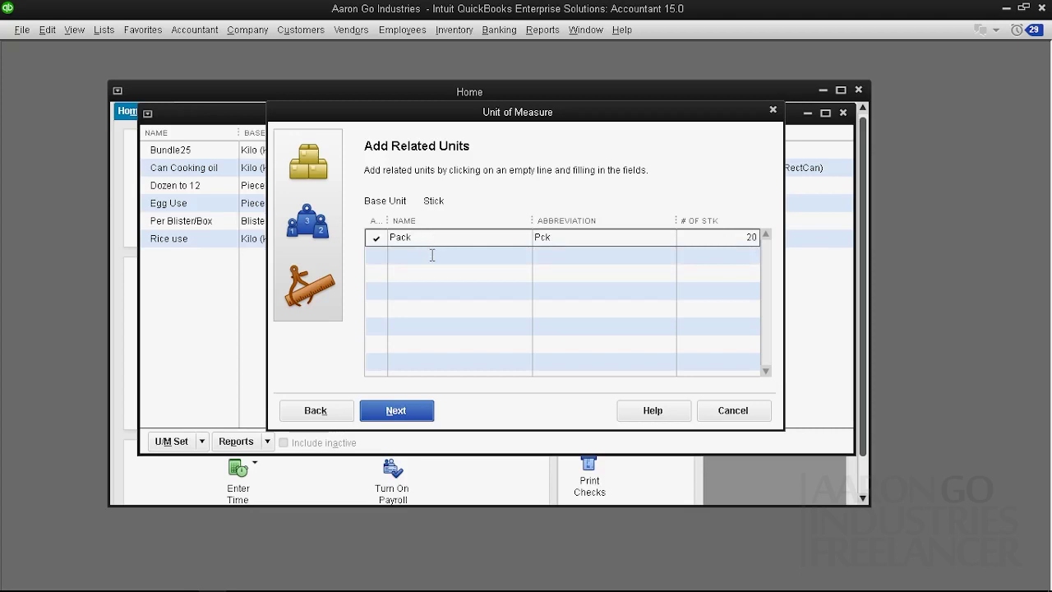
# Add a Rheam related unit, abbreviated Rm, equal to 200 sticks.
pyautogui.click(378, 257)
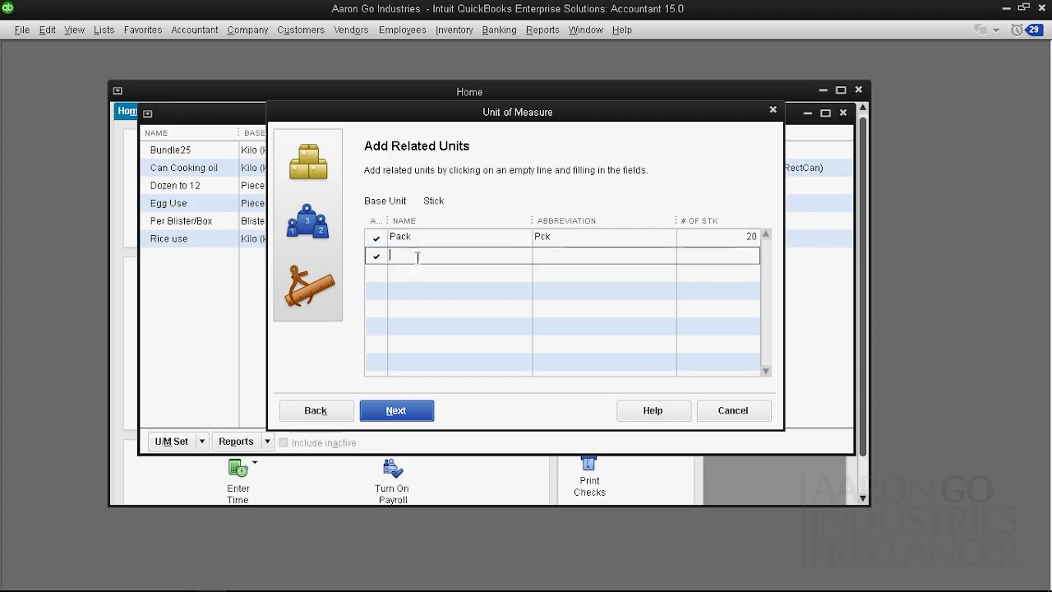
pyautogui.write('Rhea')
pyautogui.write('m')
pyautogui.press('Tab')
pyautogui.write('Rm')
pyautogui.press('Tab')
pyautogui.write('200')
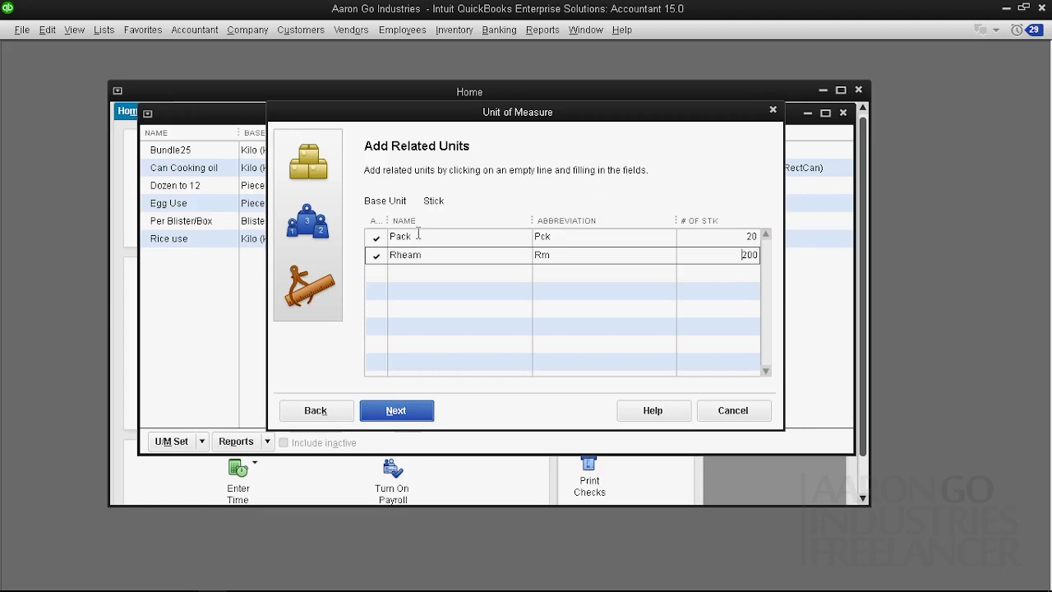
# Add a Box related unit, abbreviated Bx, equal to 10,000 sticks.
pyautogui.click(378, 276)
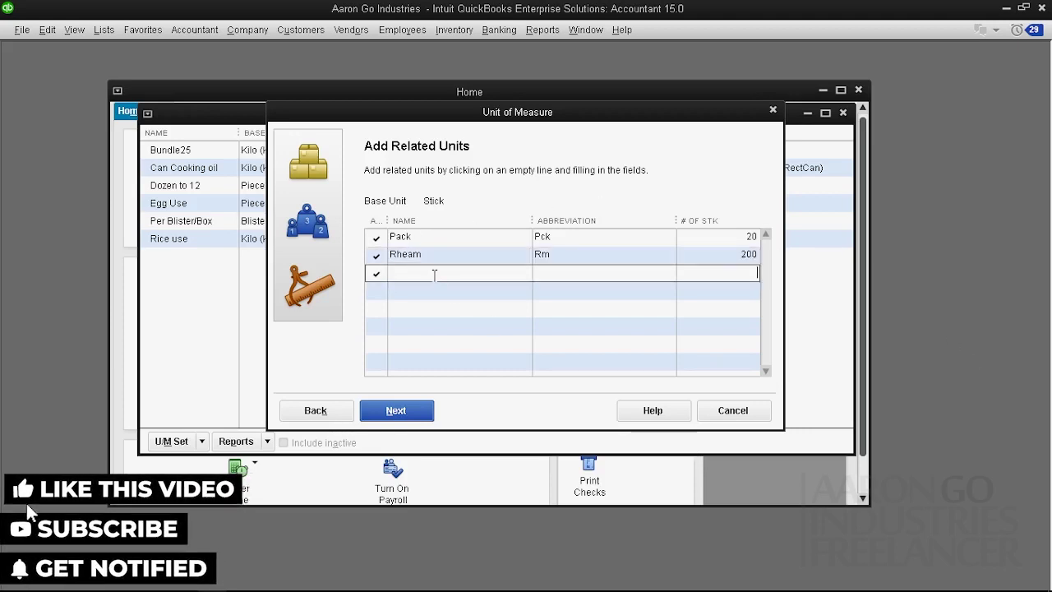
pyautogui.write('Box')
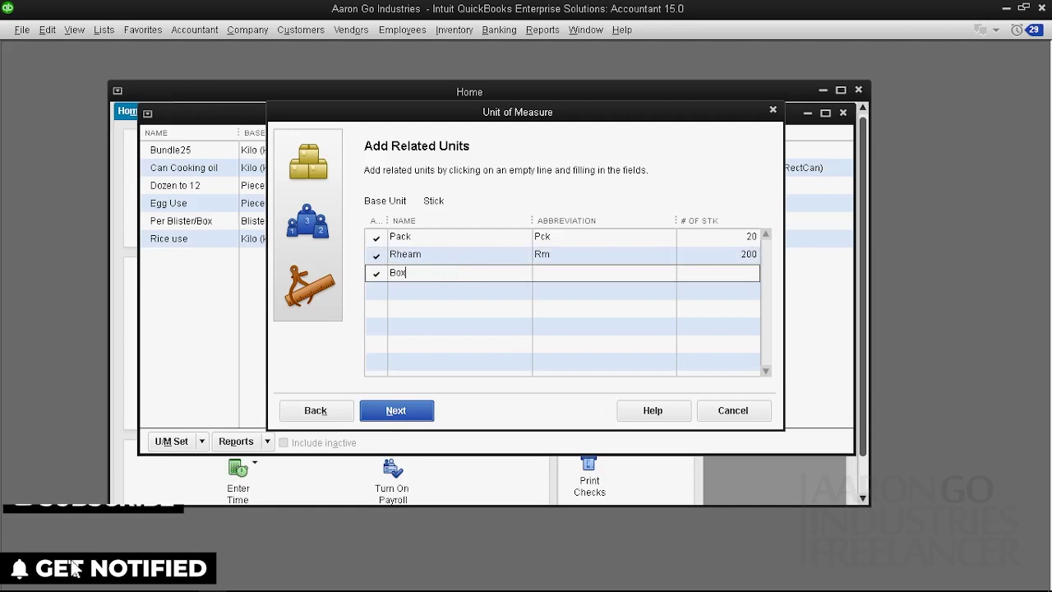
pyautogui.press('Tab')
pyautogui.write('Bx')
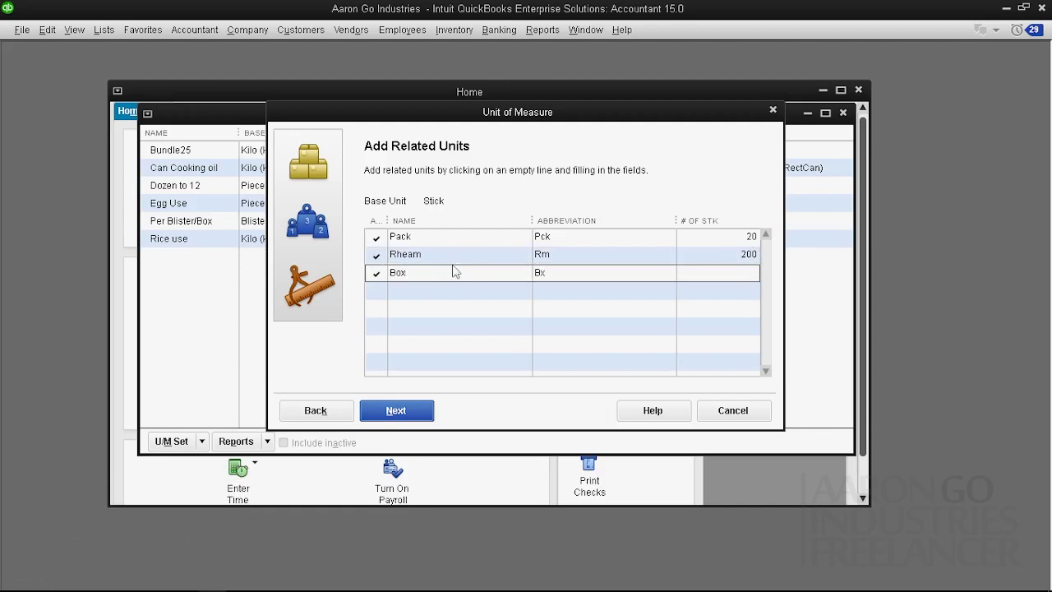
pyautogui.click(739, 277)
pyautogui.write('0000')
pyautogui.press('Tab')
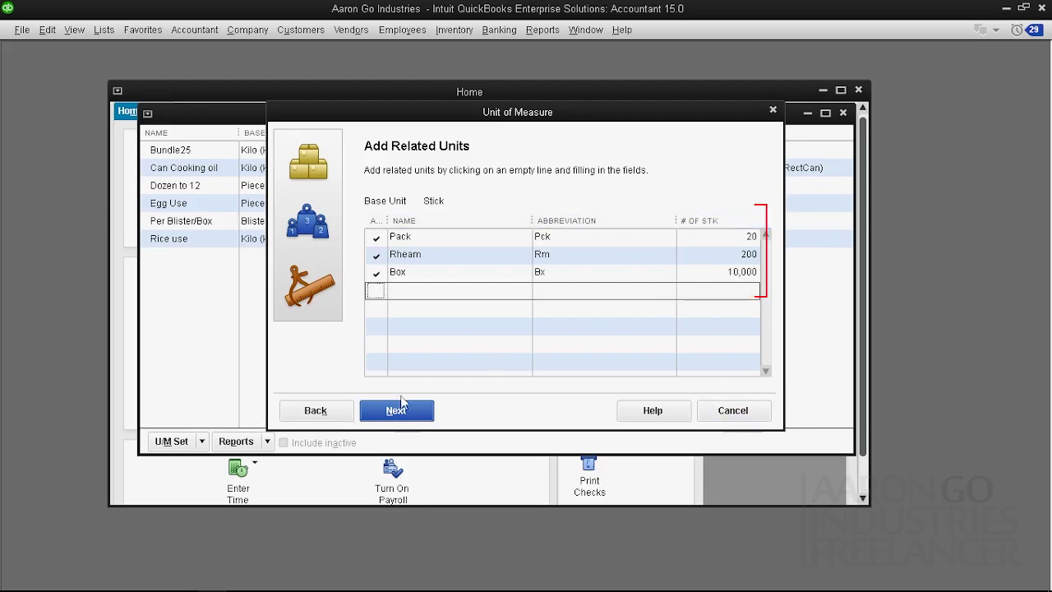
# Go back and rename the base unit from Stick to Pack, abbreviated Pck.
pyautogui.click(330, 411)
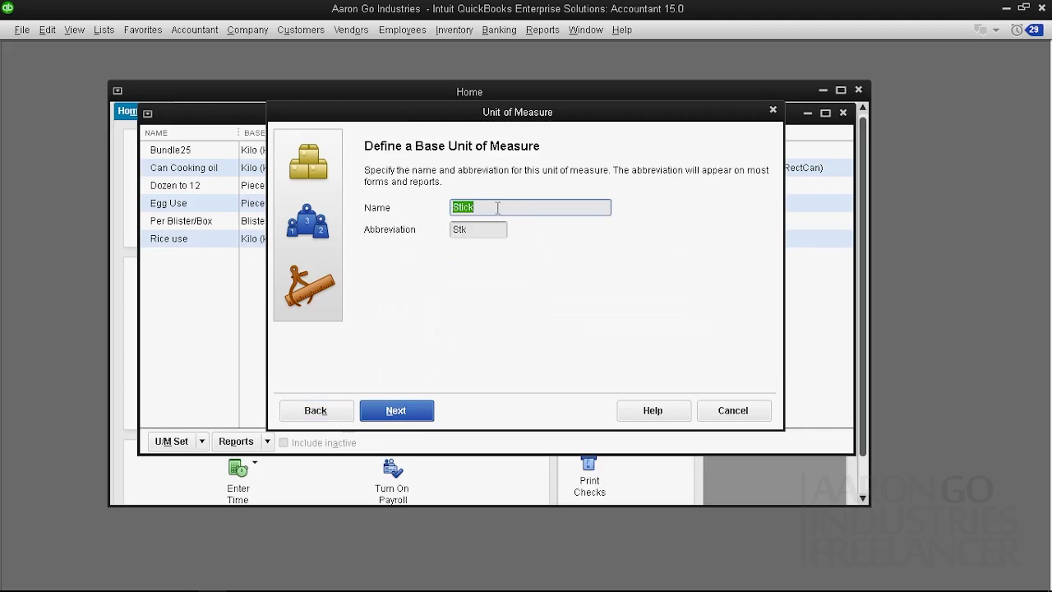
pyautogui.write('Pack')
pyautogui.press('Tab')
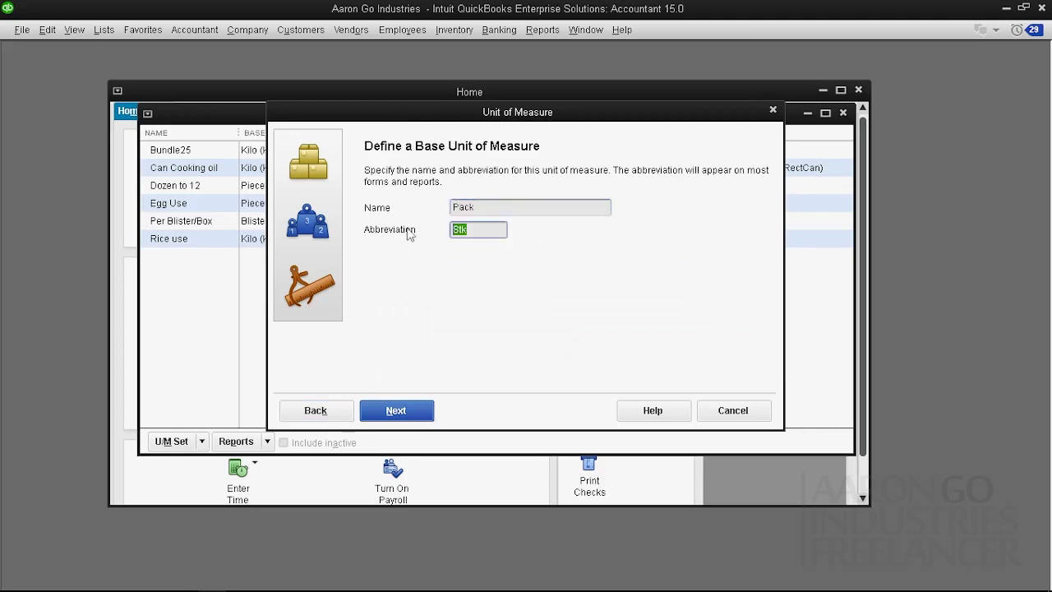
pyautogui.write('Pc')
pyautogui.write('k')
# Add related unit Rheam, abbreviated Rm, equal to 10 packs.
pyautogui.click(401, 410)
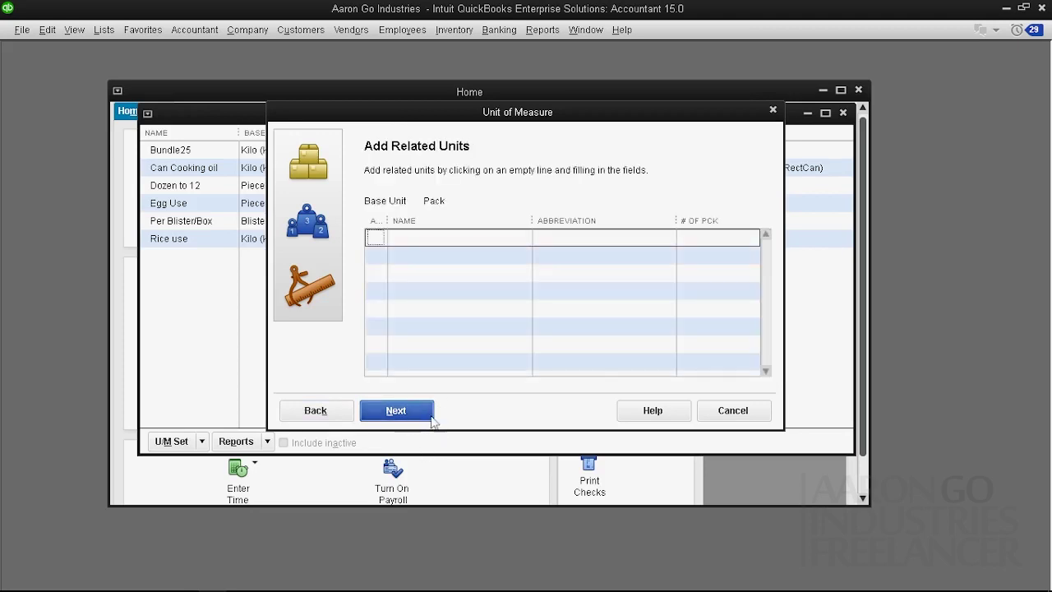
pyautogui.moveTo(466, 119); pyautogui.dragTo(411, 127)
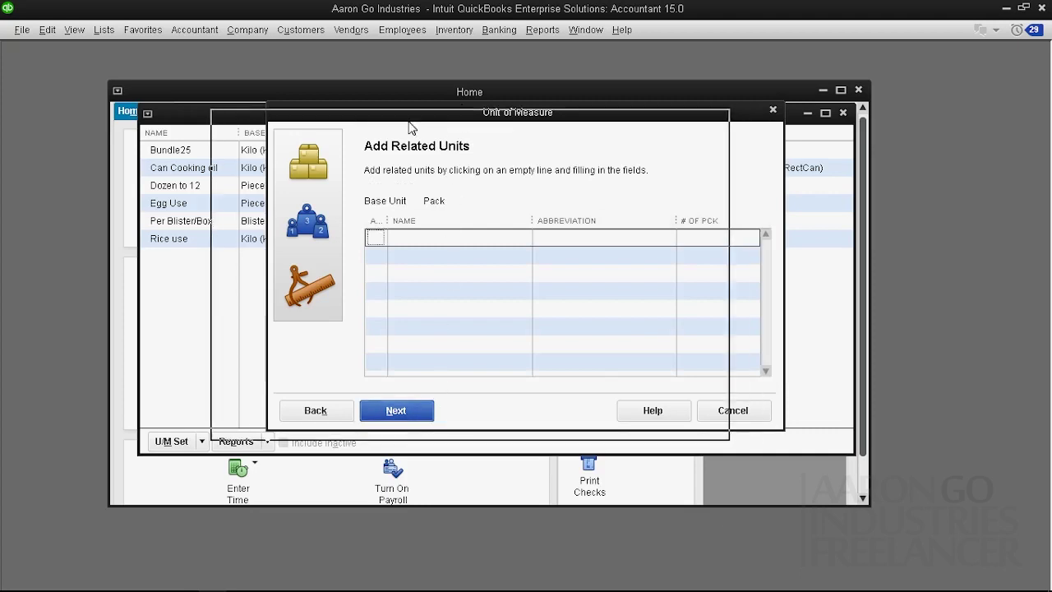
pyautogui.click(374, 243)
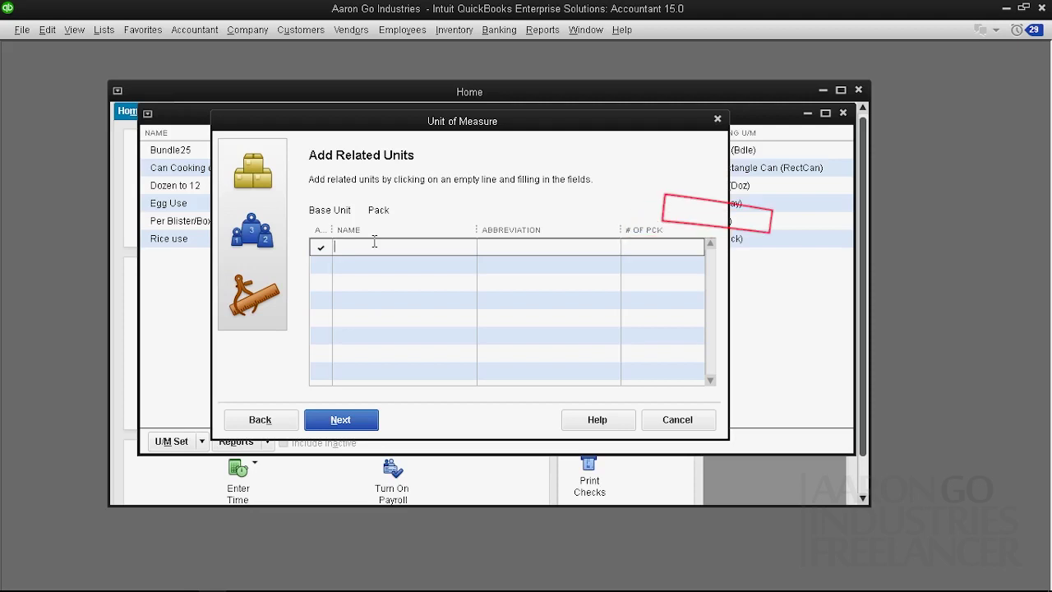
pyautogui.write('Rheam')
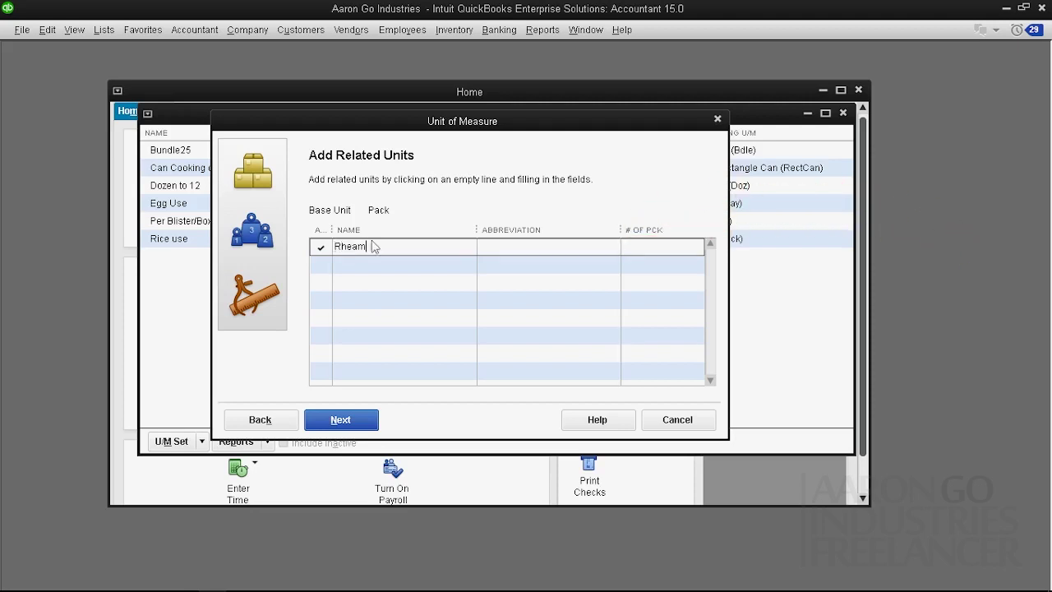
pyautogui.write('R')
pyautogui.write('n')
pyautogui.write('m')
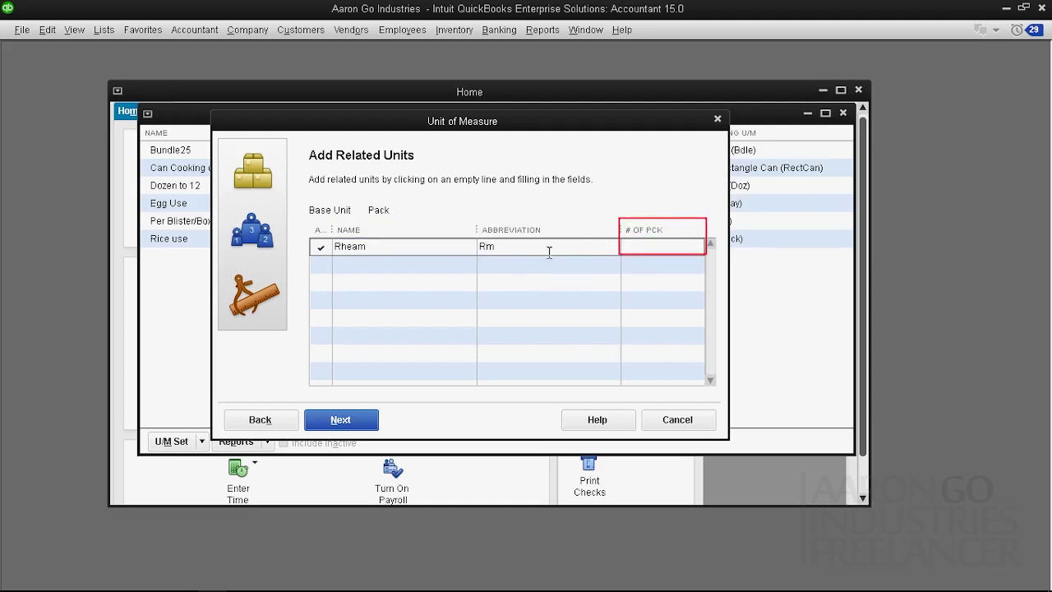
pyautogui.click(680, 245)
pyautogui.write('10')
# Add related unit Box (Bx) equal to 500 packs, then recheck both rows.
pyautogui.click(346, 262)
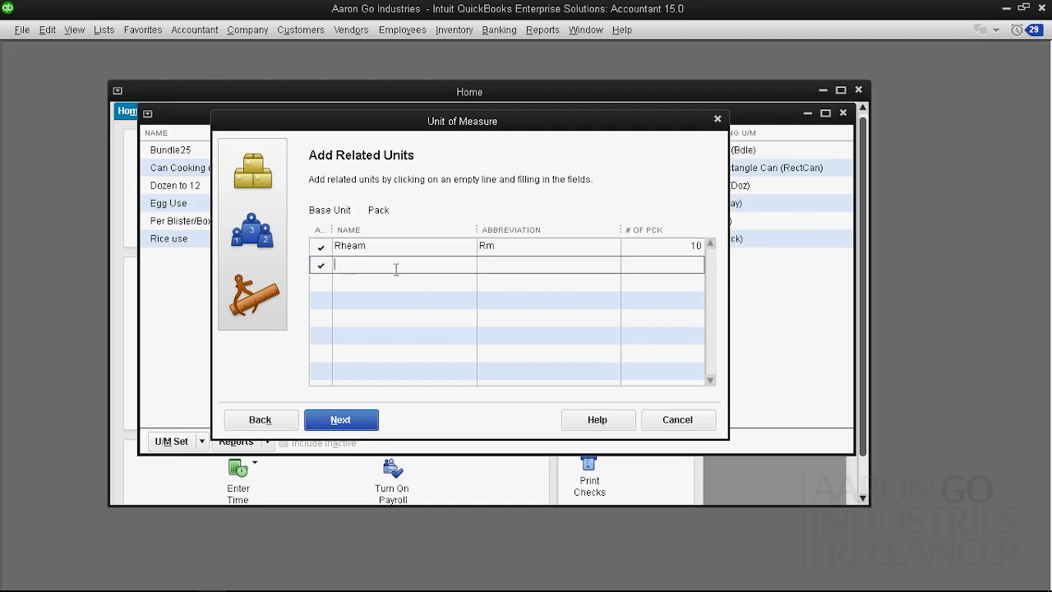
pyautogui.write('Box')
pyautogui.write('Bx')
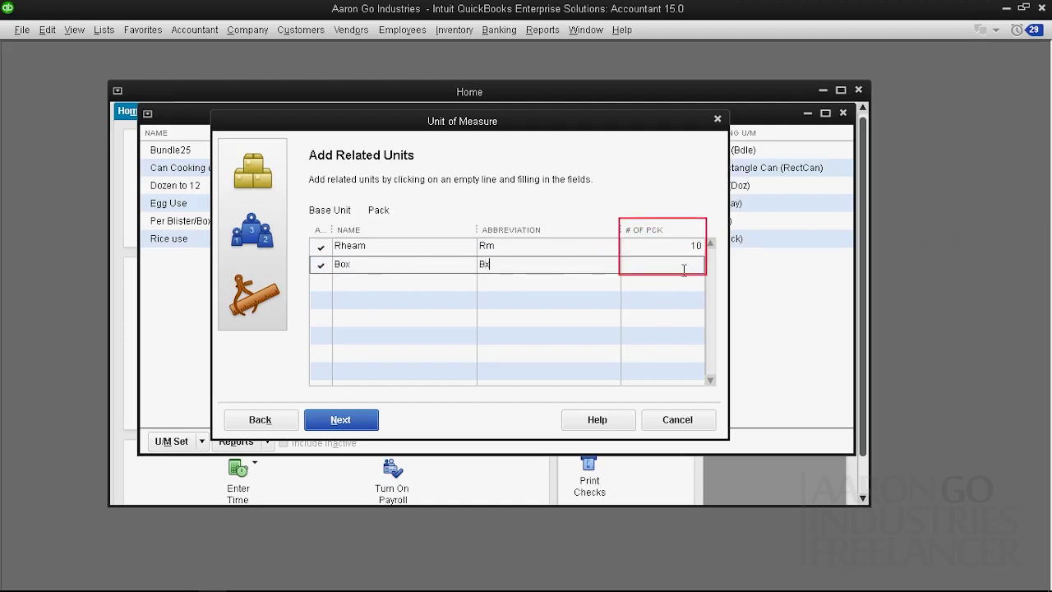
pyautogui.click(682, 267)
pyautogui.write('500')
pyautogui.press('Tab')
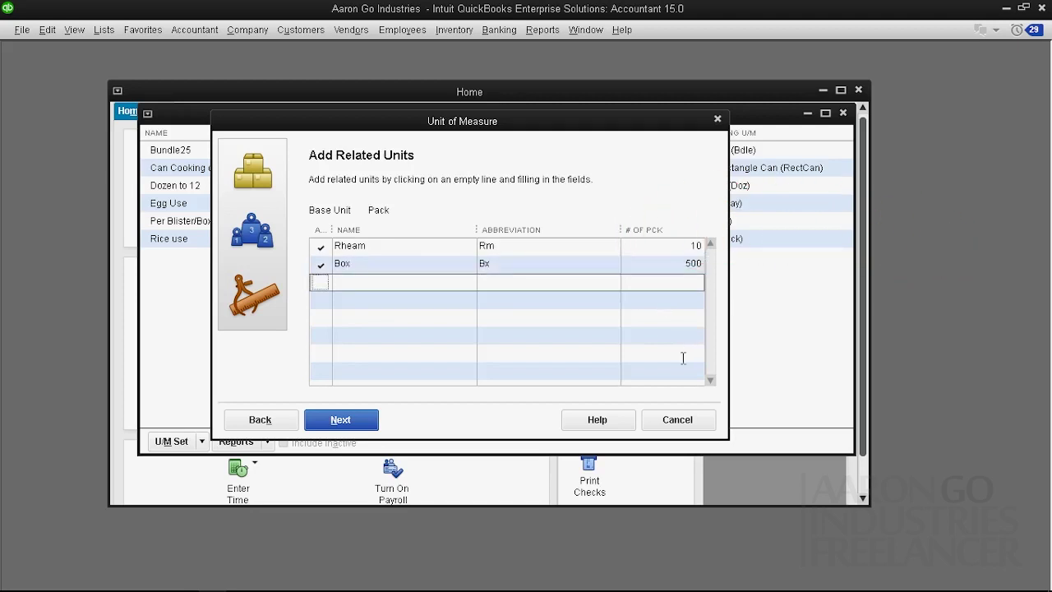
pyautogui.click(404, 264)
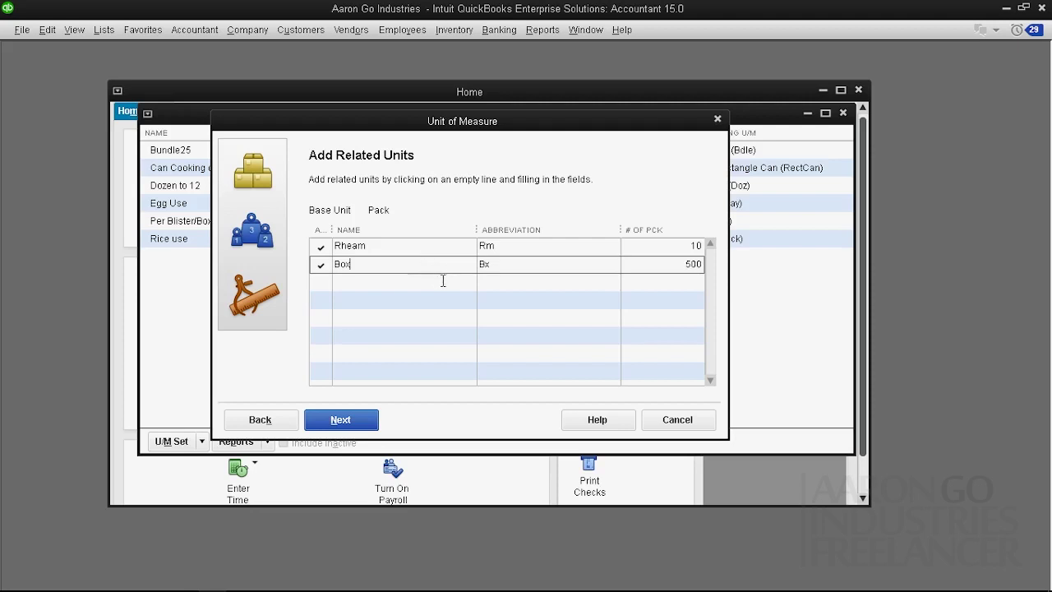
pyautogui.click(411, 246)
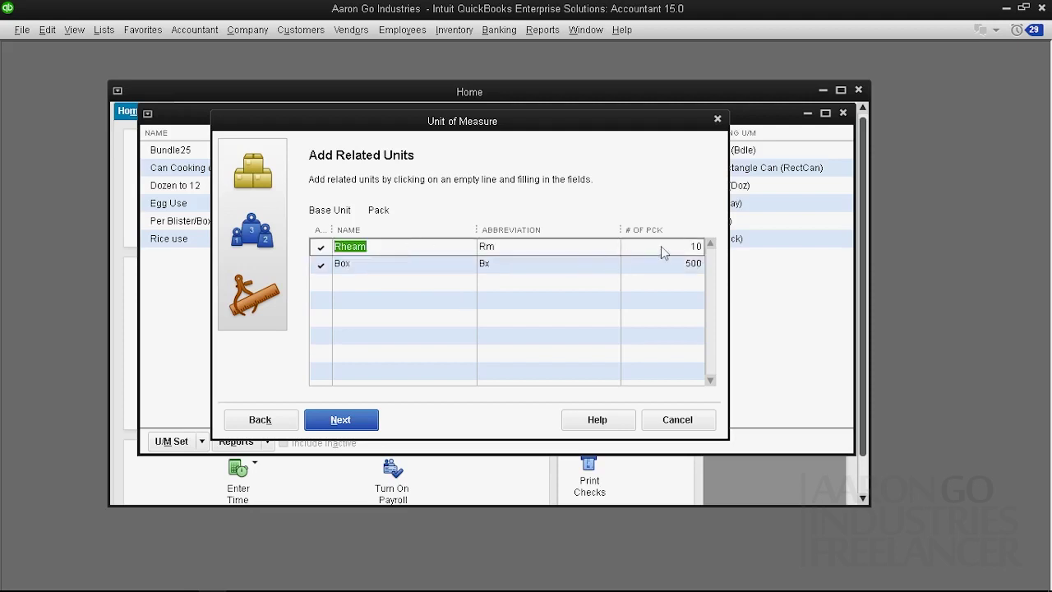
pyautogui.click(661, 252)
# Choose Box for default purchase, sales and shipping units and enter set name 'Cig Pack/Box'.
pyautogui.click(339, 420)
pyautogui.click(399, 213)
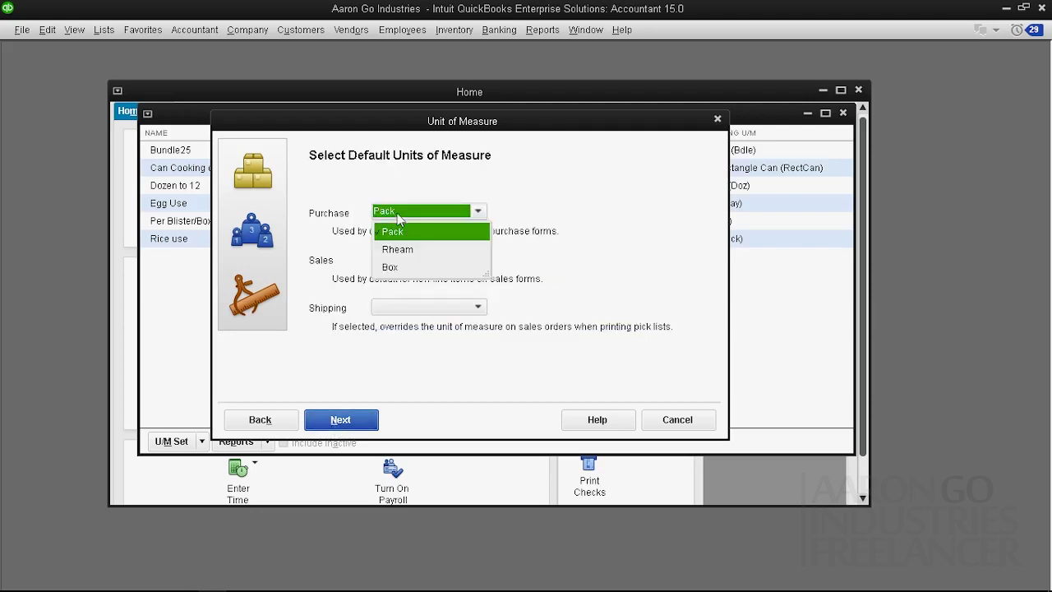
pyautogui.click(403, 267)
pyautogui.click(403, 260)
pyautogui.click(405, 315)
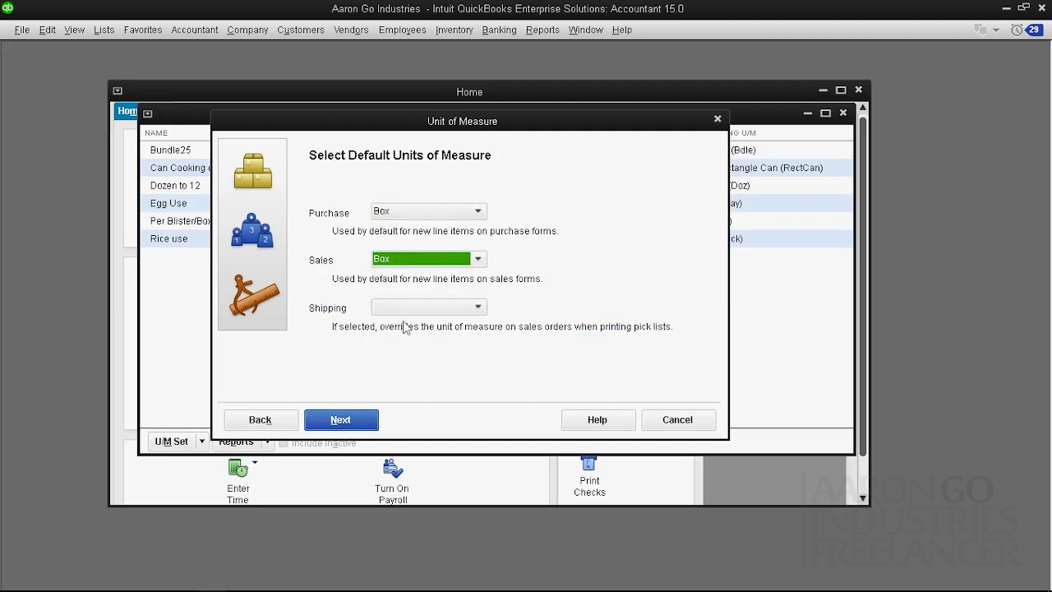
pyautogui.click(405, 307)
pyautogui.click(404, 380)
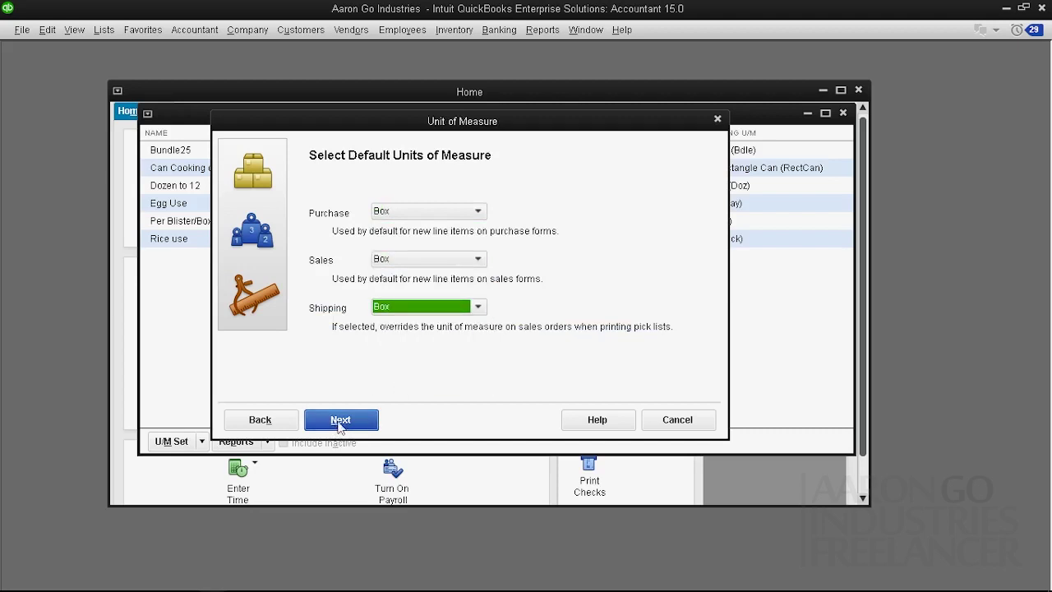
pyautogui.click(340, 423)
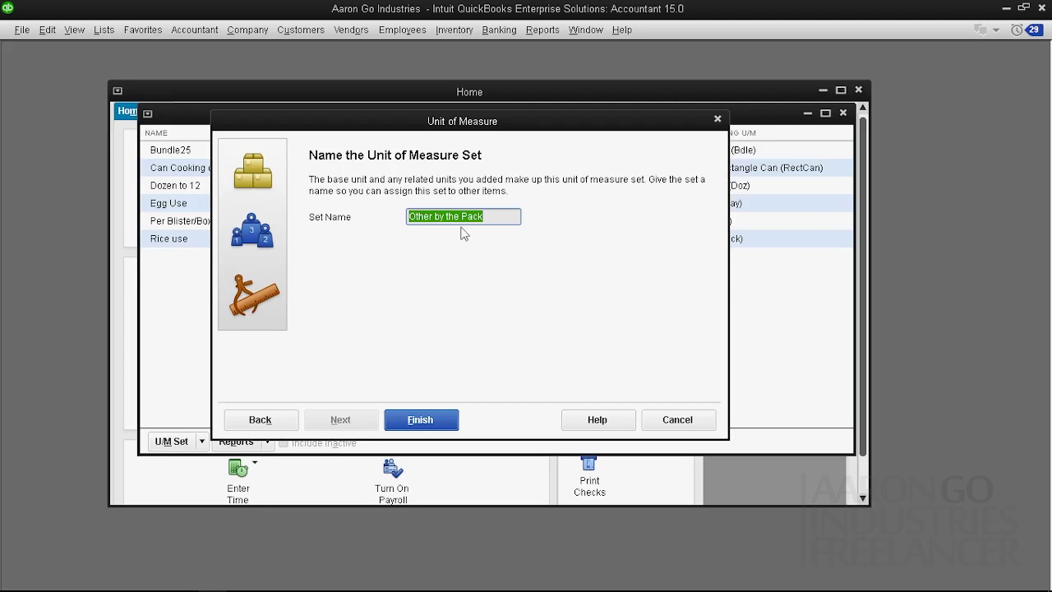
pyautogui.write('Cig')
pyautogui.write(' Pa')
pyautogui.write('ck/')
pyautogui.write('Box')
# Finish the wizard and select the new Cig Pack/Box row in the U/M Set List.
pyautogui.click(442, 421)
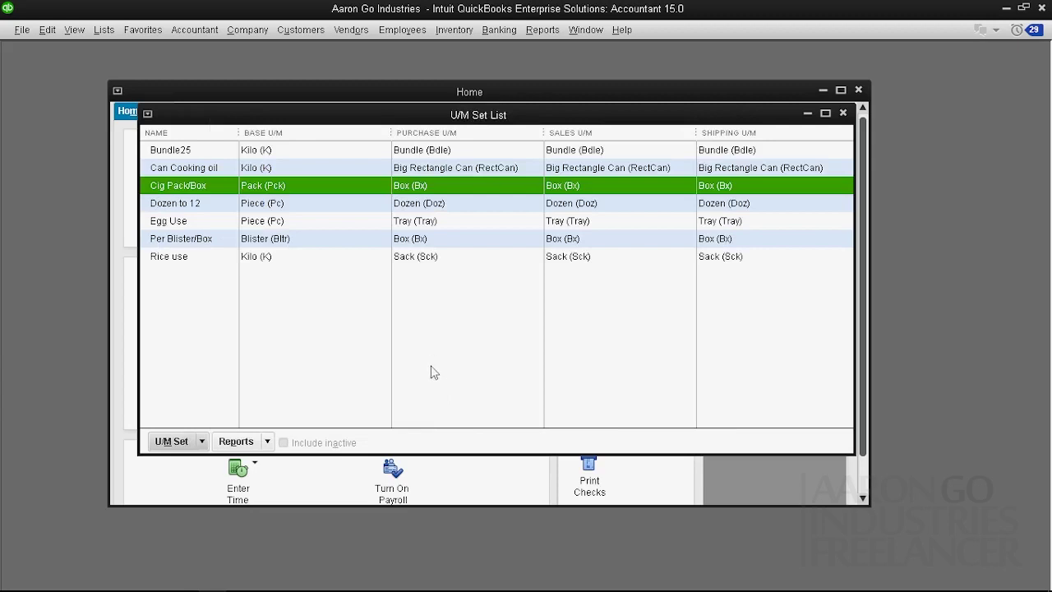
pyautogui.click(370, 262)
pyautogui.click(302, 191)
pyautogui.click(311, 203)
pyautogui.click(326, 188)
# Edit Cig Pack/Box, try and erase 'Winston' and 'Malboro' suffixes, and save it unchanged.
pyautogui.rightClick(321, 188)
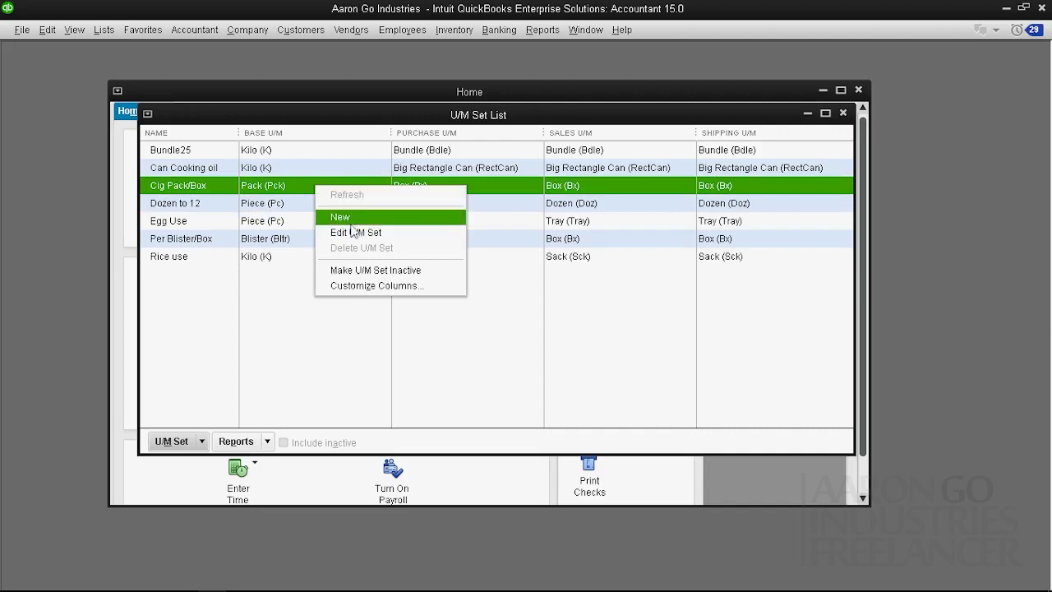
pyautogui.click(350, 232)
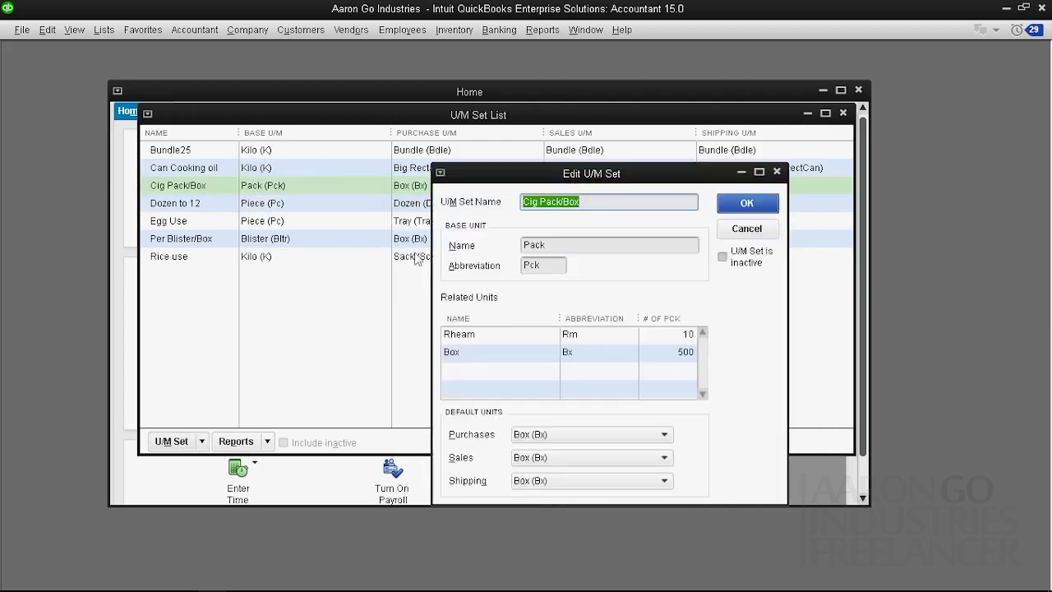
pyautogui.click(594, 201)
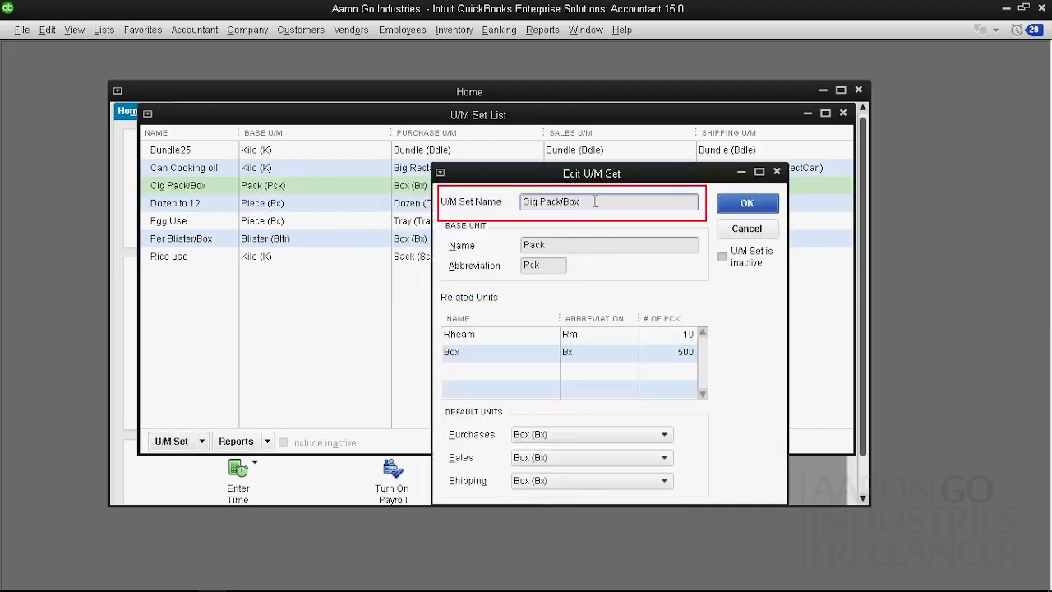
pyautogui.write(' Winston')
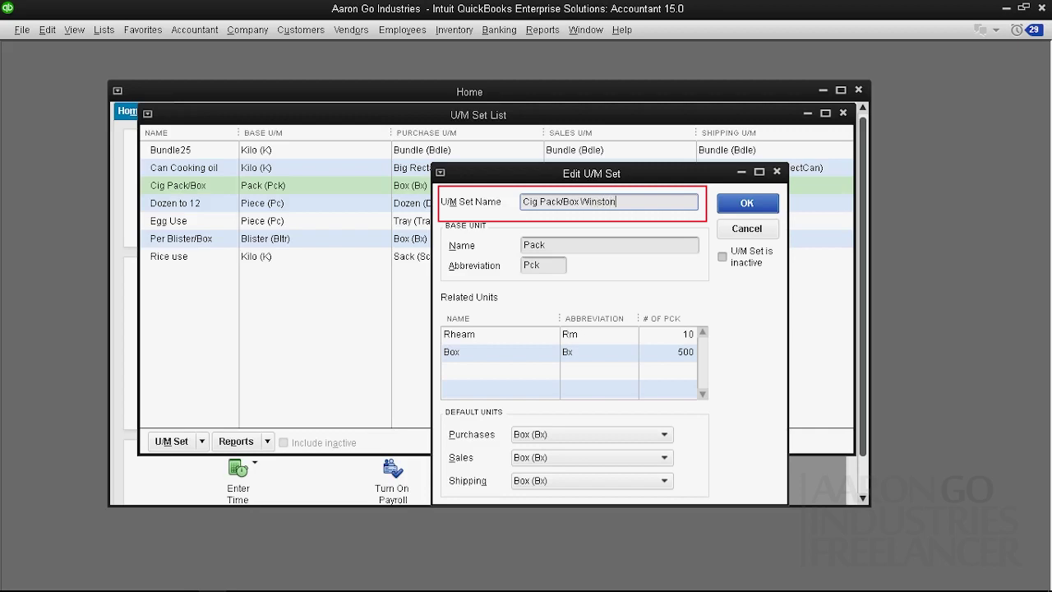
pyautogui.press('BackSpace')
pyautogui.press('BackSpace')
pyautogui.press('BackSpace')
pyautogui.press('BackSpace')
pyautogui.press('BackSpace')
pyautogui.press('BackSpace')
pyautogui.press('BackSpace')
pyautogui.write('Malbor')
pyautogui.write('o')
pyautogui.press('BackSpace')
pyautogui.press('BackSpace')
pyautogui.press('BackSpace')
pyautogui.press('BackSpace')
pyautogui.press('BackSpace')
pyautogui.press('BackSpace')
pyautogui.press('BackSpace')
pyautogui.press('BackSpace')
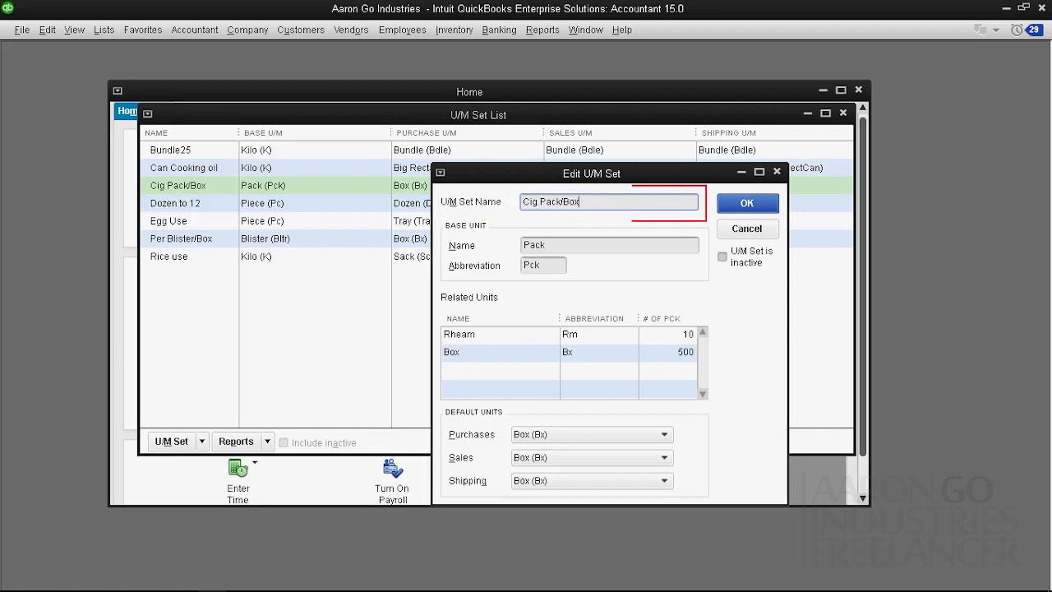
pyautogui.click(762, 206)
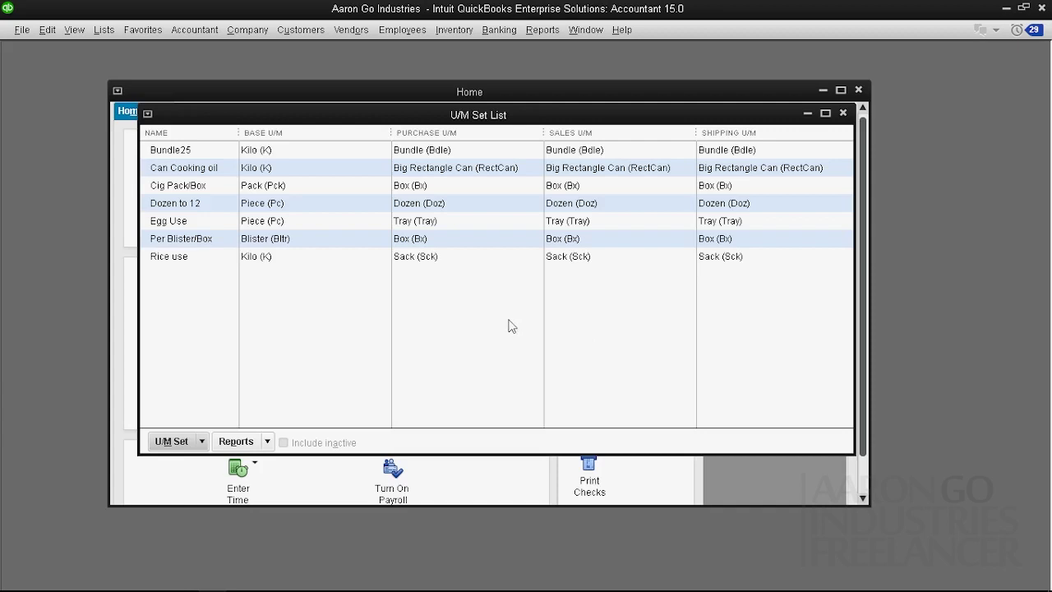
pyautogui.click(246, 220)
pyautogui.click(246, 238)
pyautogui.click(247, 256)
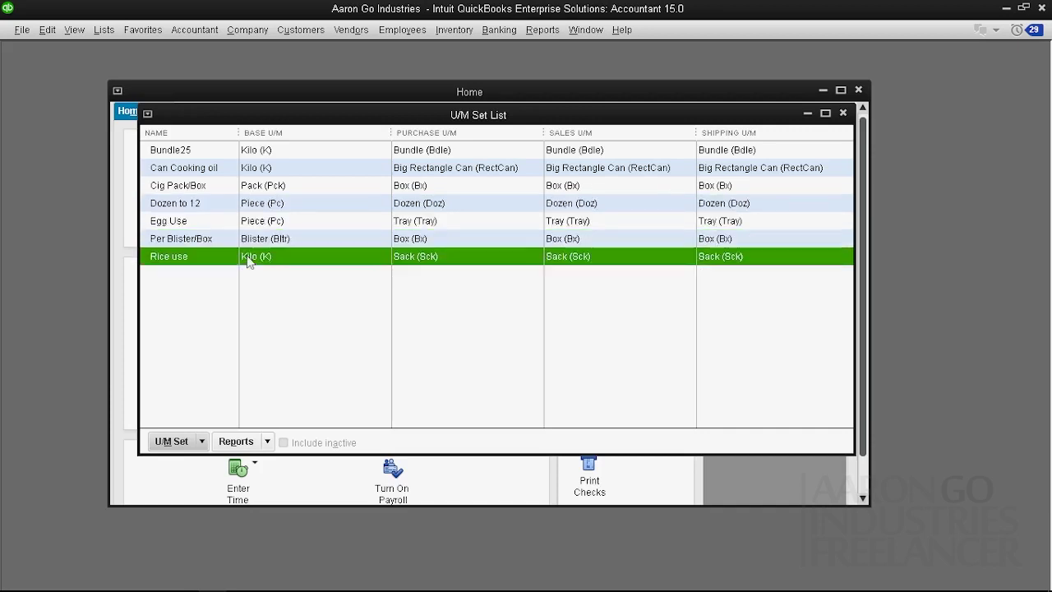
pyautogui.click(255, 221)
pyautogui.click(265, 185)
pyautogui.click(267, 168)
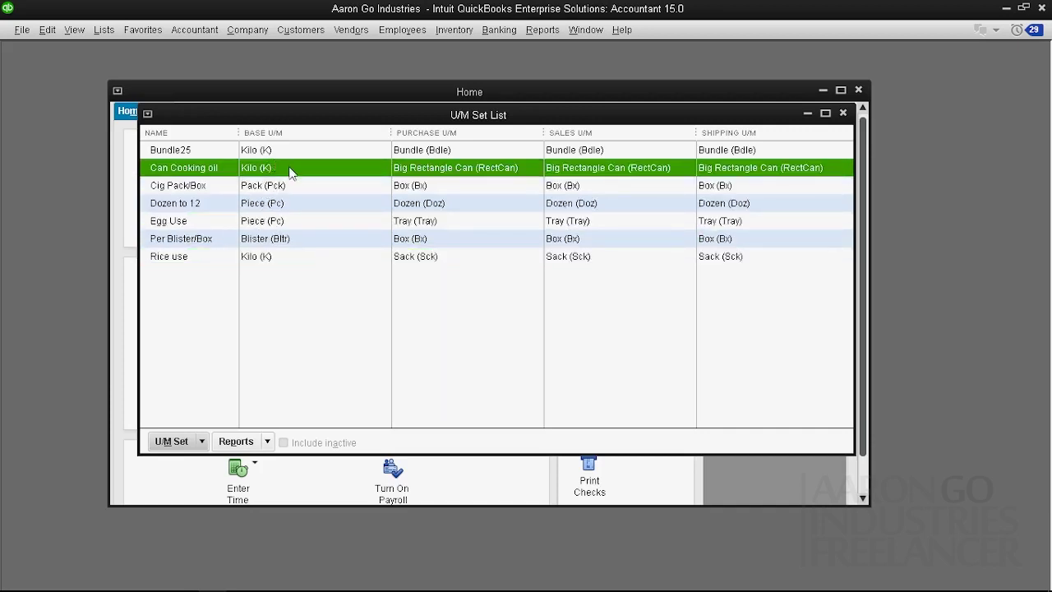
pyautogui.click(289, 157)
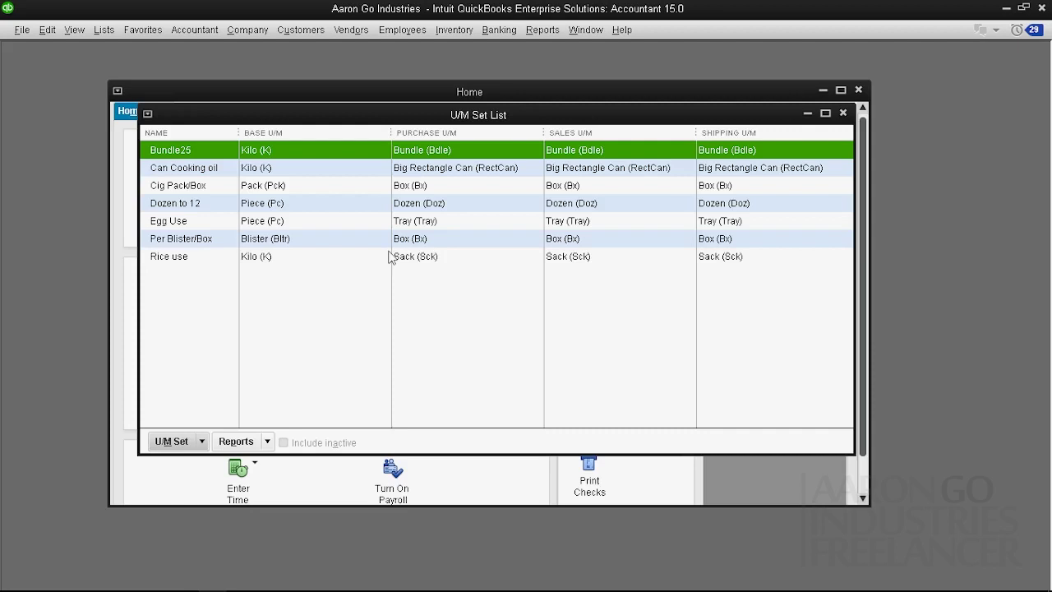
pyautogui.click(452, 243)
pyautogui.click(456, 187)
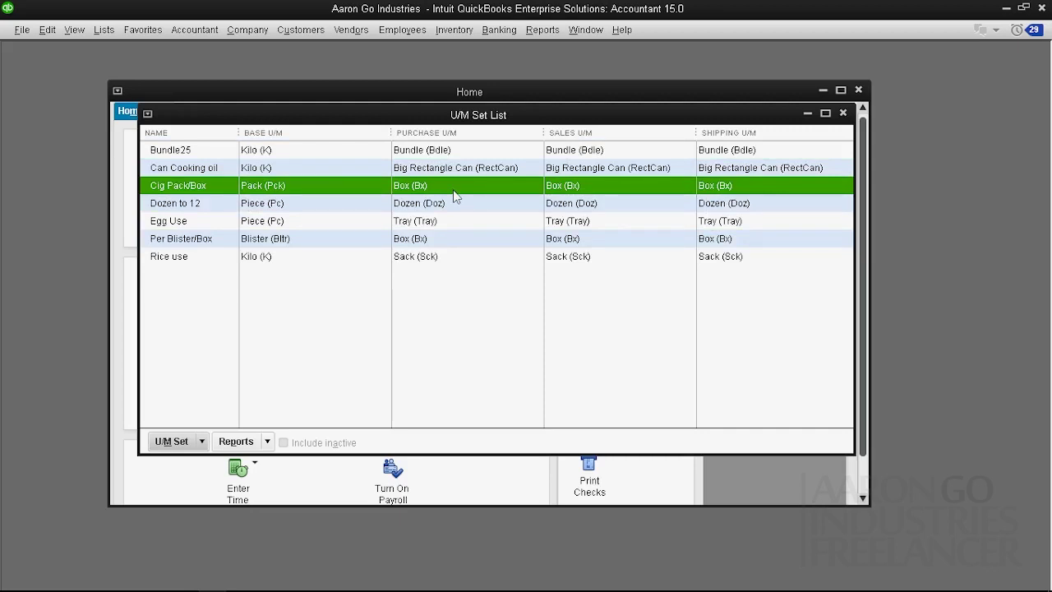
pyautogui.click(419, 224)
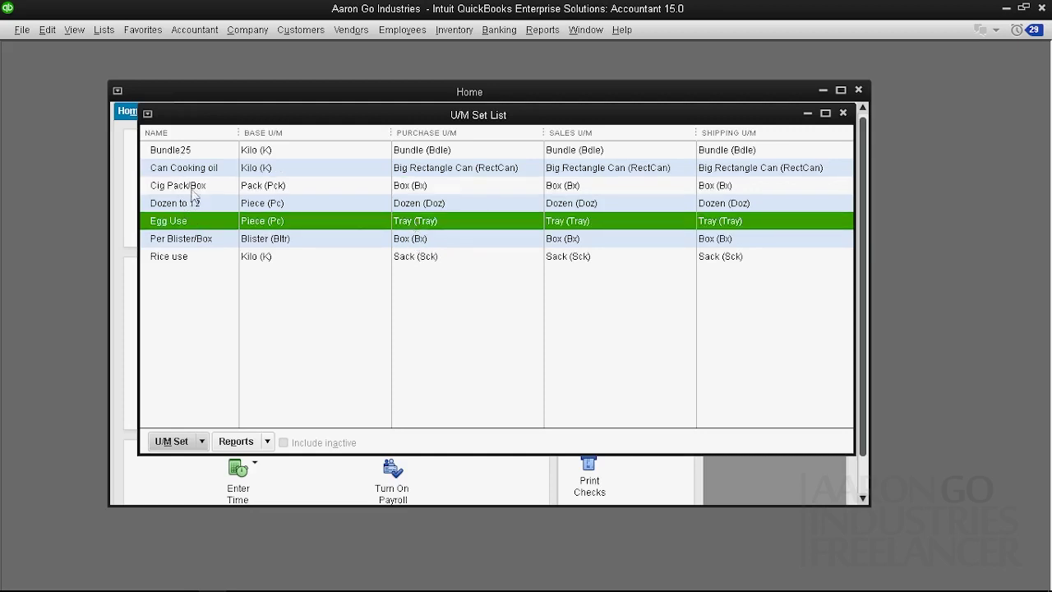
pyautogui.click(196, 189)
pyautogui.click(196, 203)
pyautogui.click(199, 220)
pyautogui.click(190, 238)
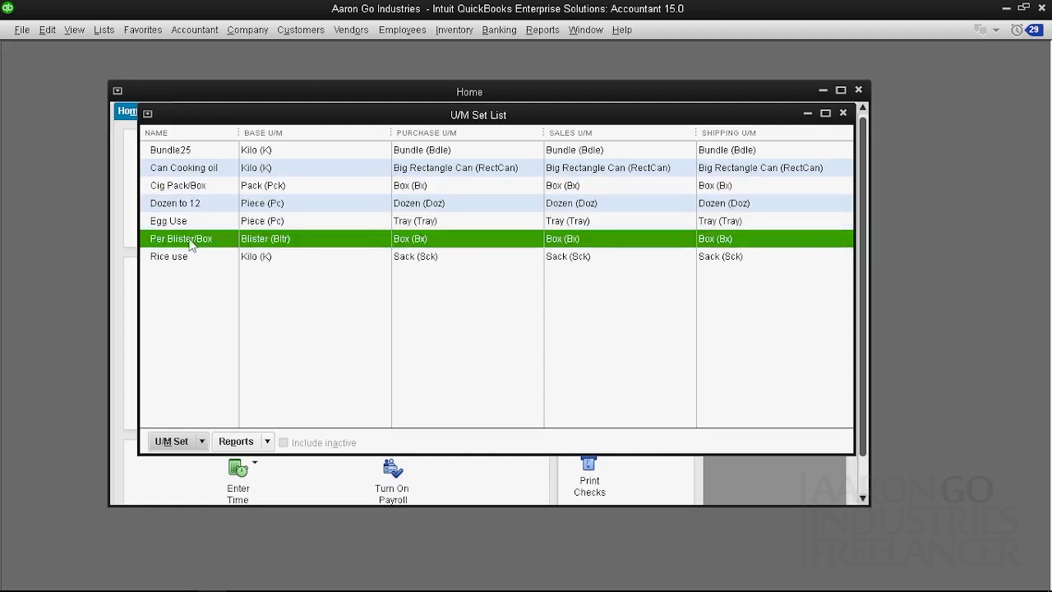
pyautogui.click(185, 257)
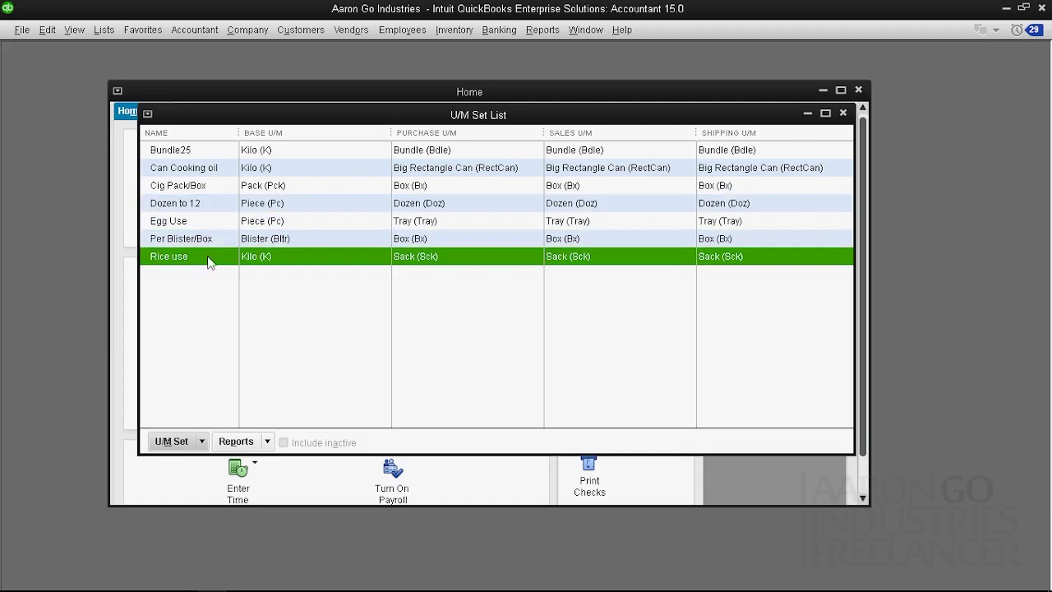
pyautogui.click(212, 238)
pyautogui.click(201, 173)
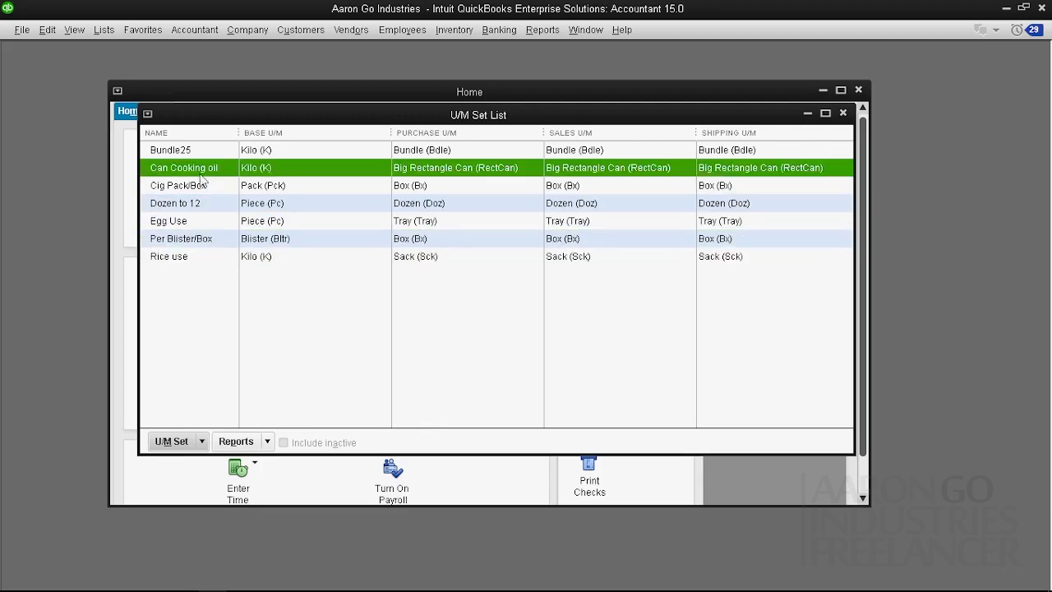
pyautogui.click(240, 237)
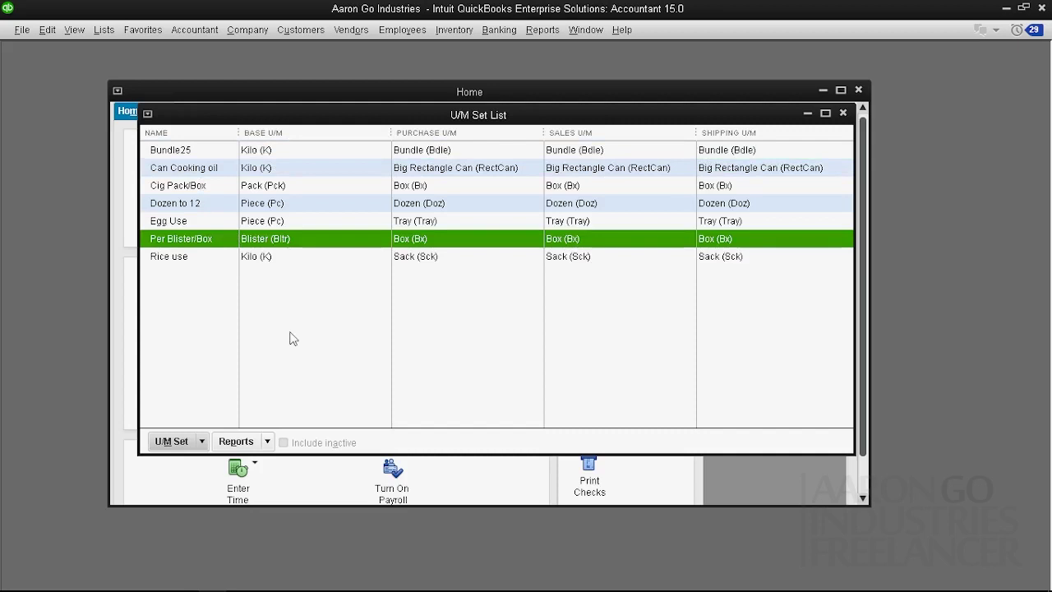
pyautogui.click(195, 259)
pyautogui.click(195, 221)
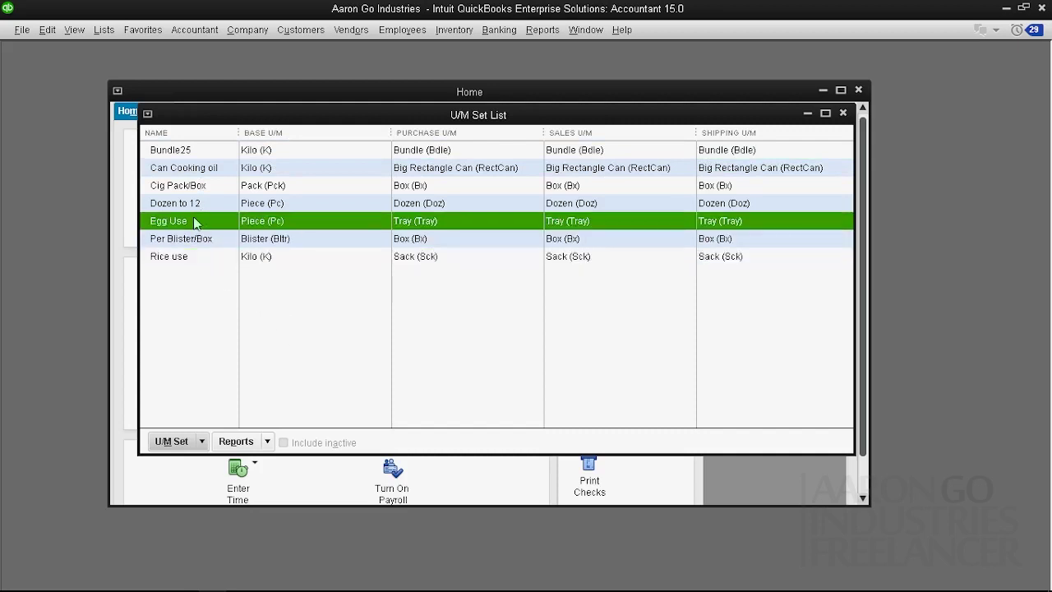
pyautogui.click(198, 205)
pyautogui.click(202, 188)
pyautogui.click(206, 170)
pyautogui.click(209, 154)
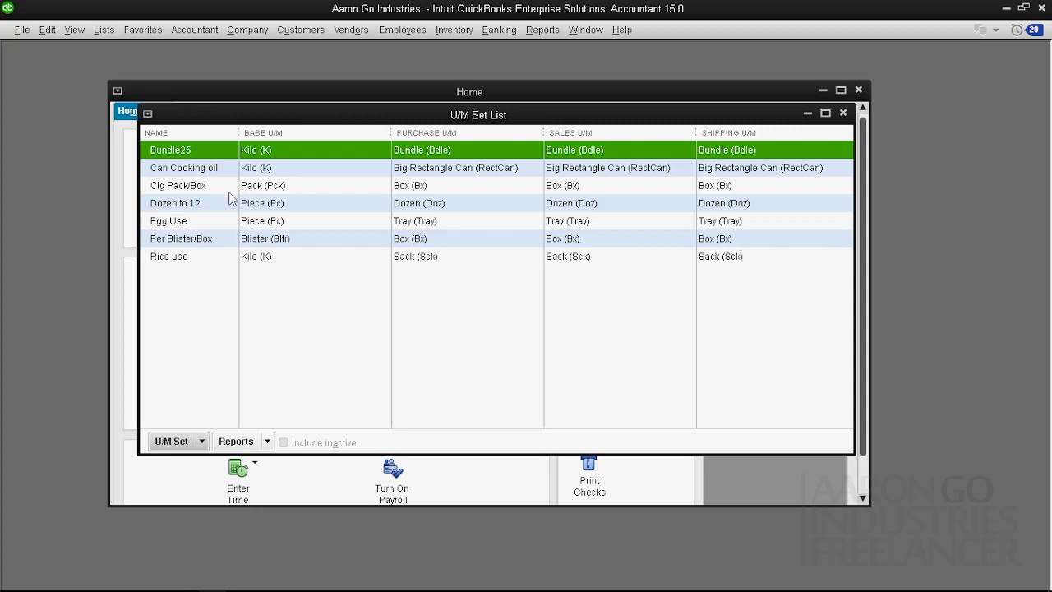
pyautogui.moveTo(482, 115); pyautogui.dragTo(518, 114)
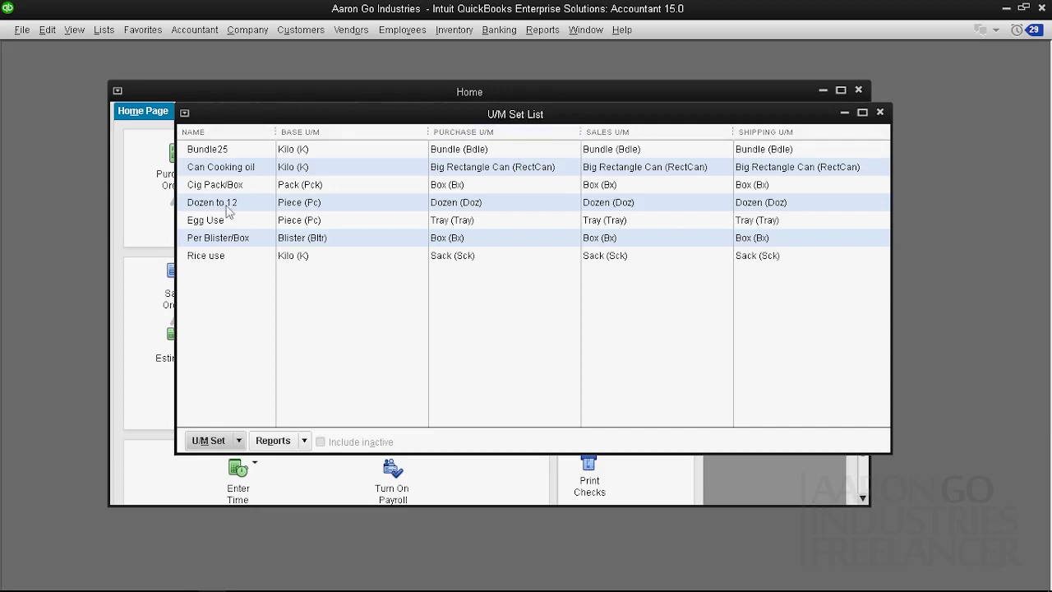
pyautogui.rightClick(239, 193)
pyautogui.click(275, 233)
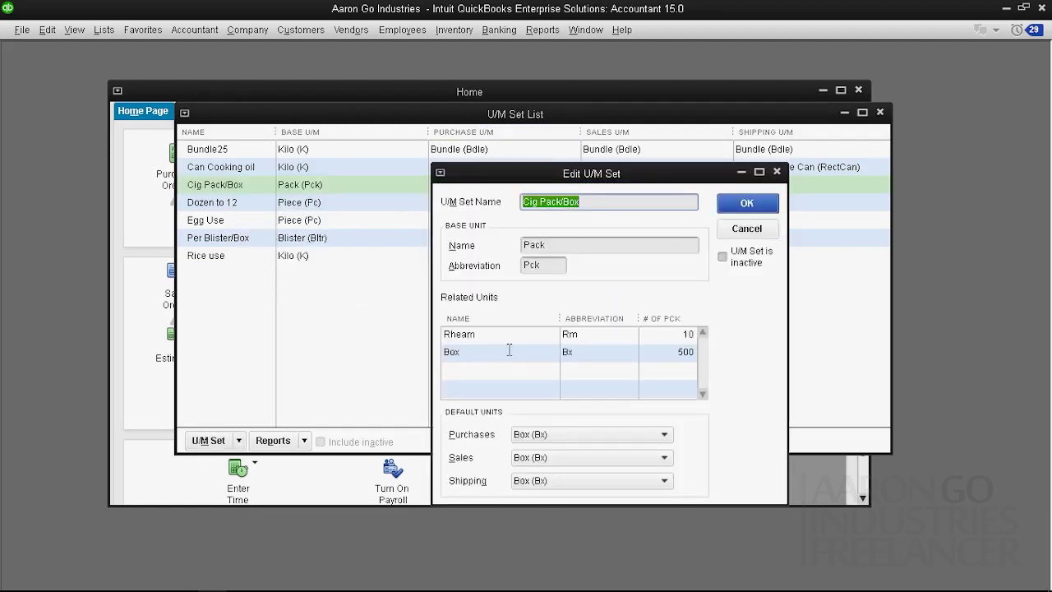
pyautogui.click(514, 334)
pyautogui.press('Down')
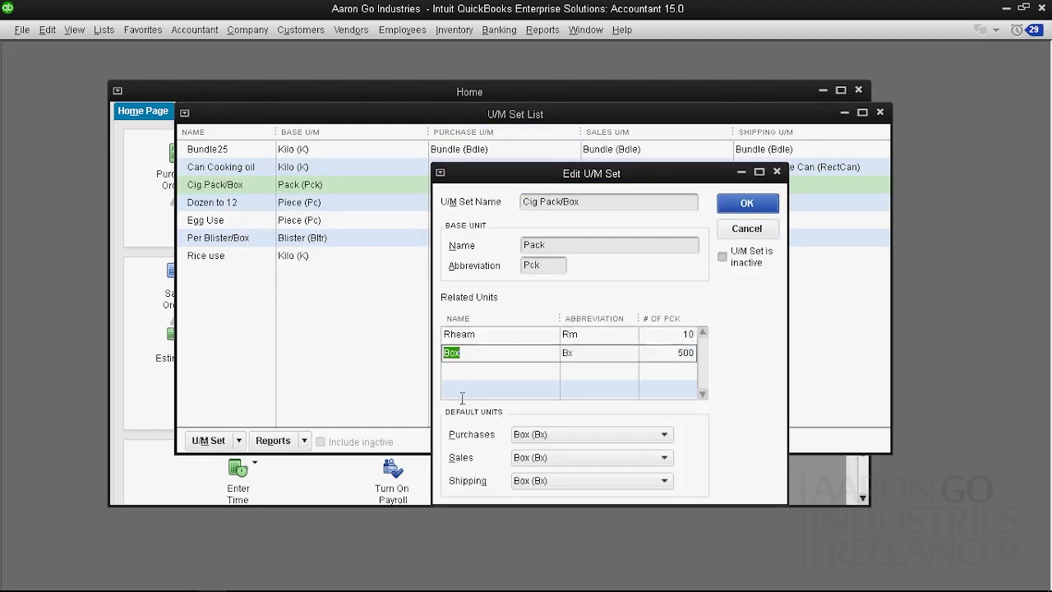
pyautogui.click(479, 352)
pyautogui.press('Return')
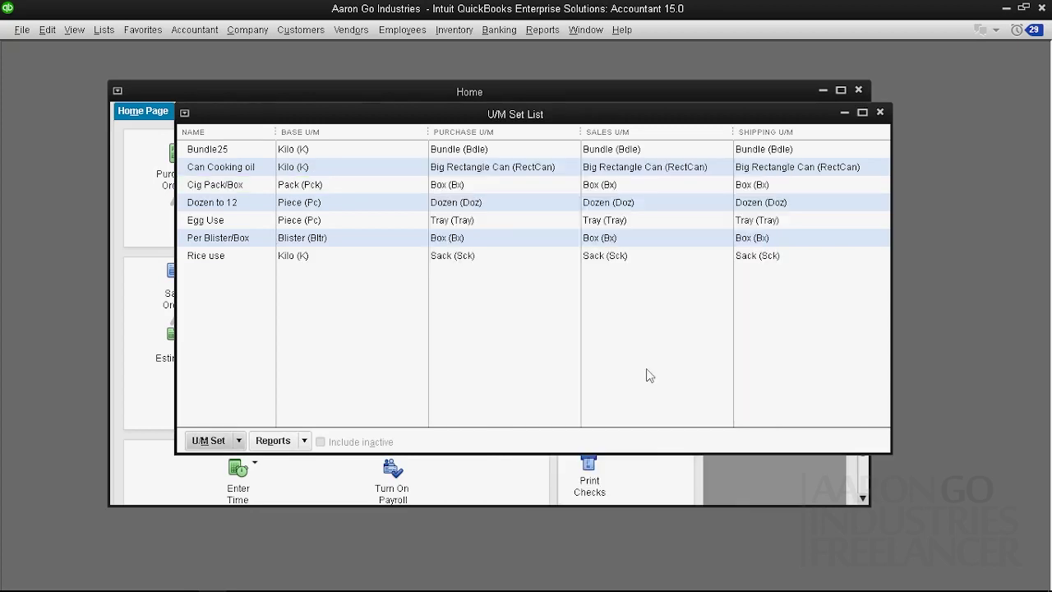